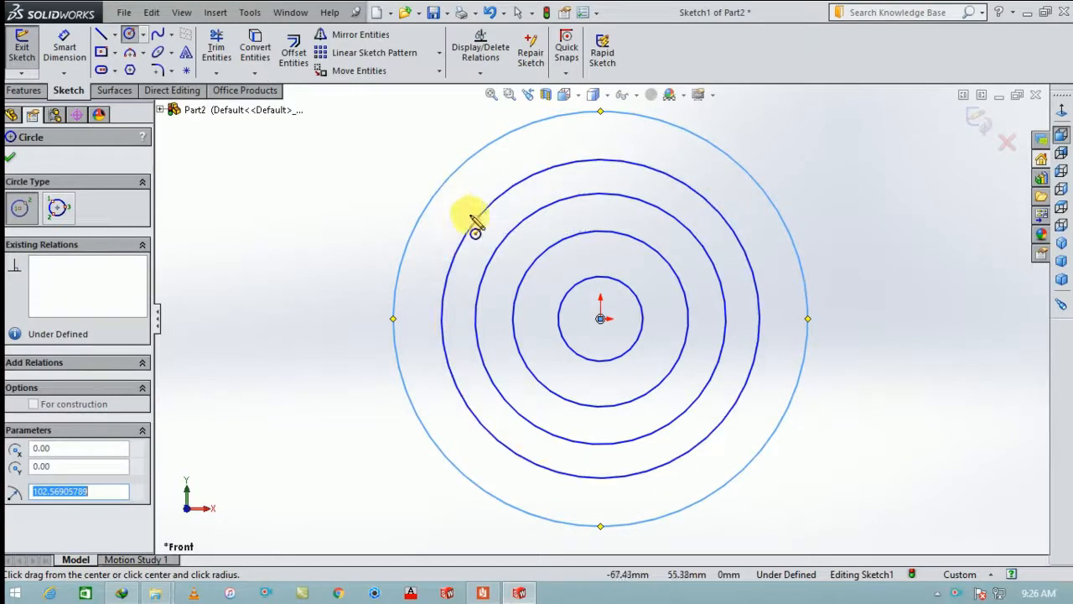
Dimension the outermost circle's diameter and set it to 170 mm
click(522, 279)
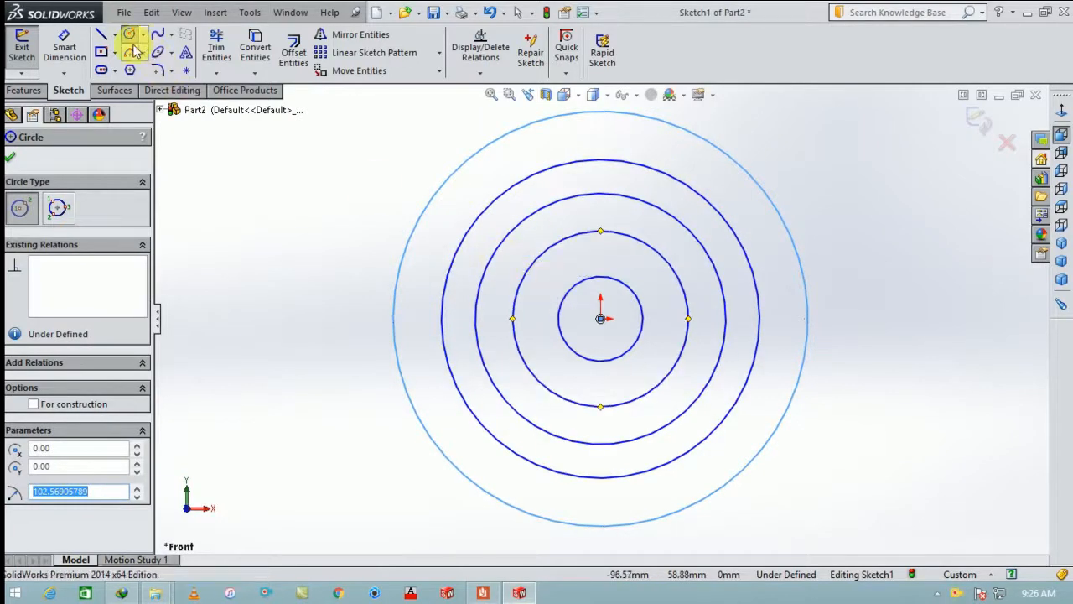
click(66, 38)
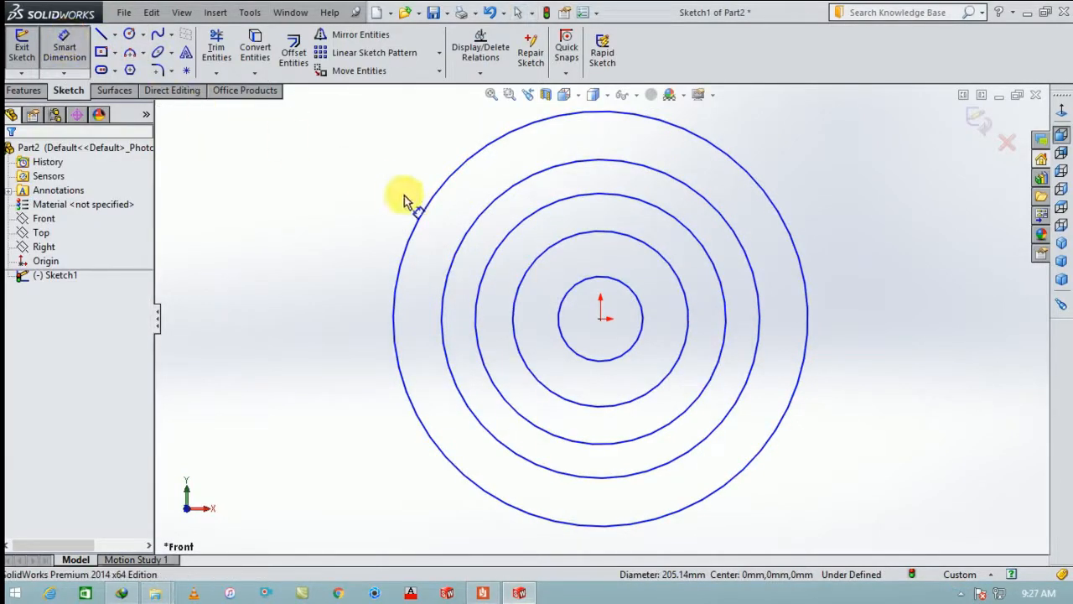
click(425, 216)
click(309, 340)
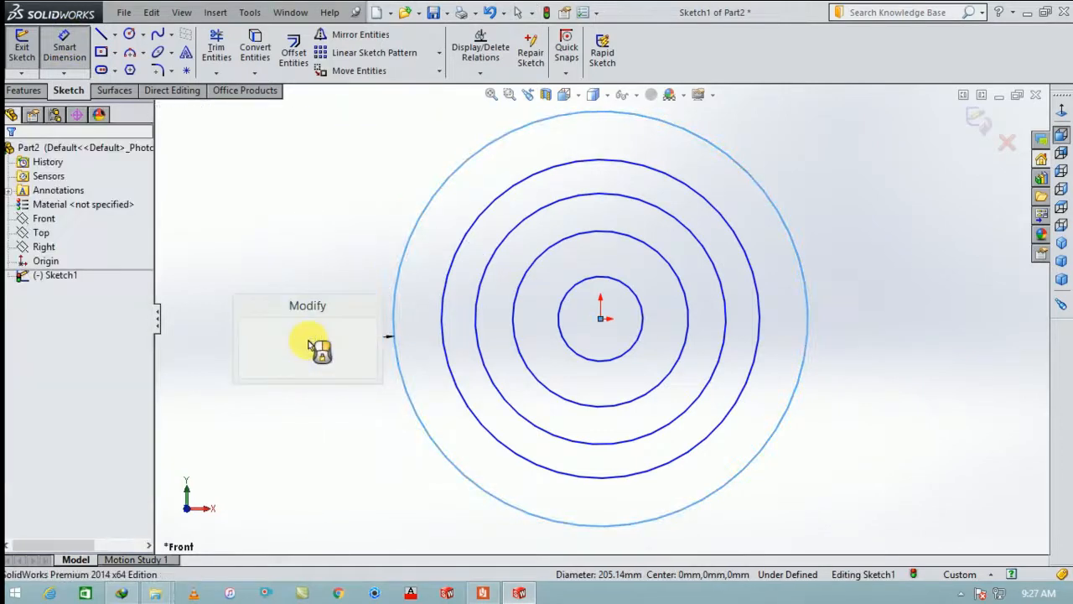
text(170)
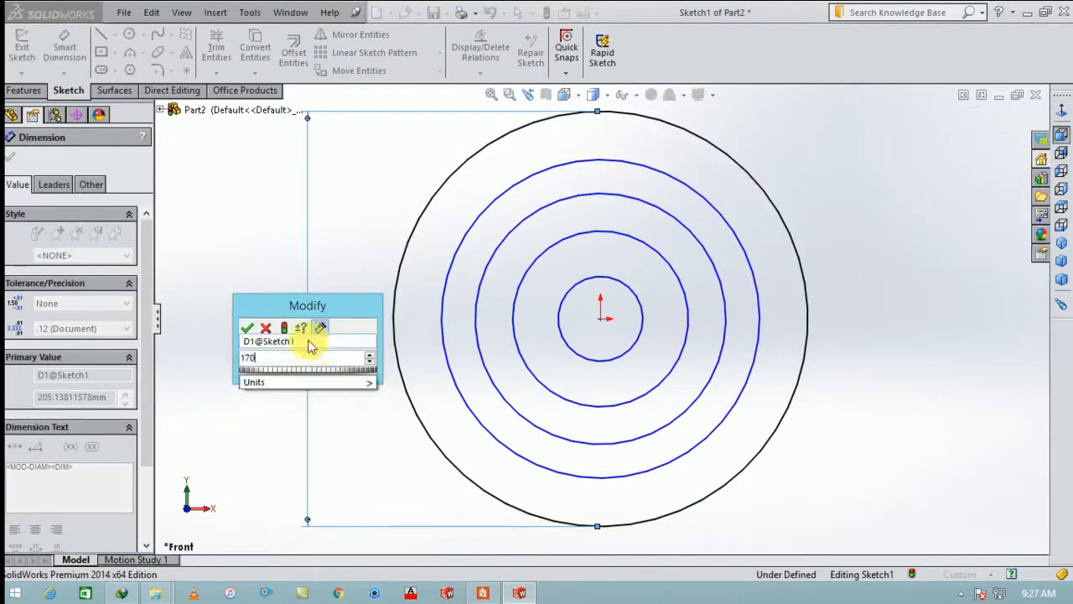
key(Return)
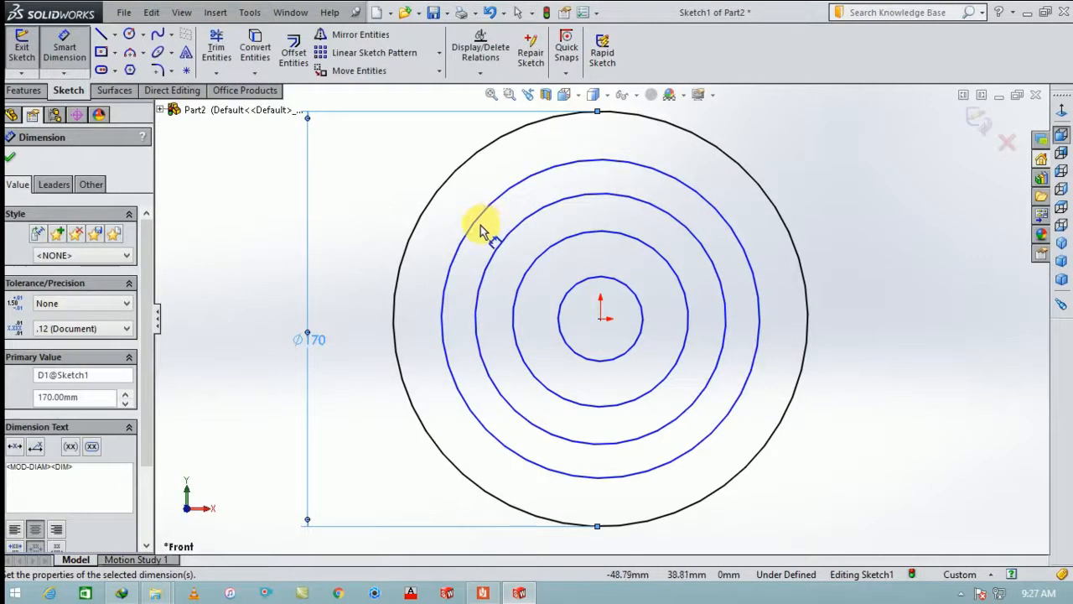
Dimension the diameters of the second and third circles inward from the outside, setting them to 140 mm and 110 mm
click(465, 241)
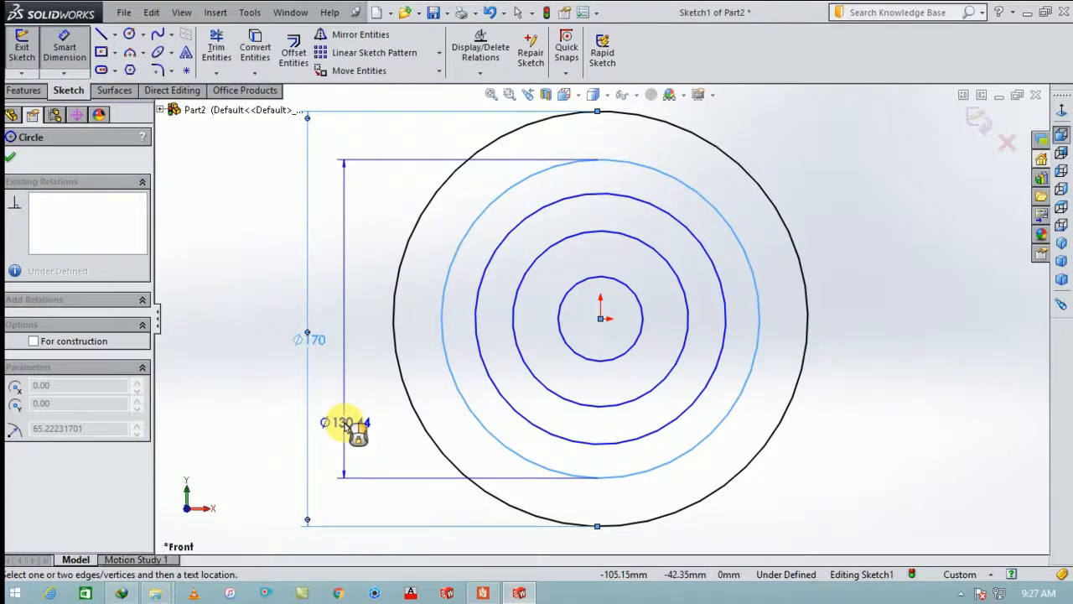
click(356, 429)
text(140)
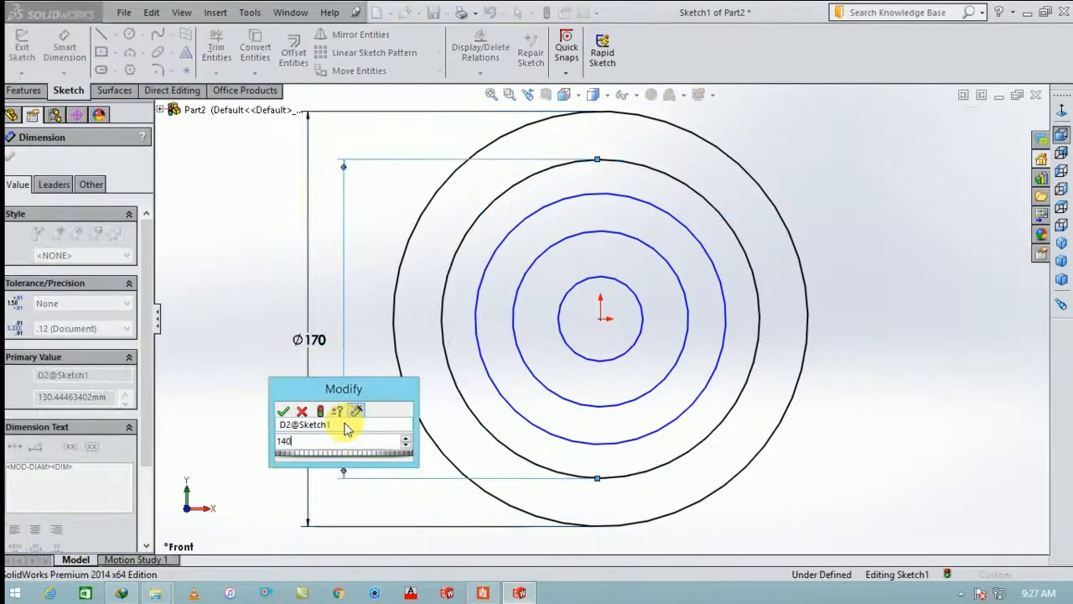
key(Return)
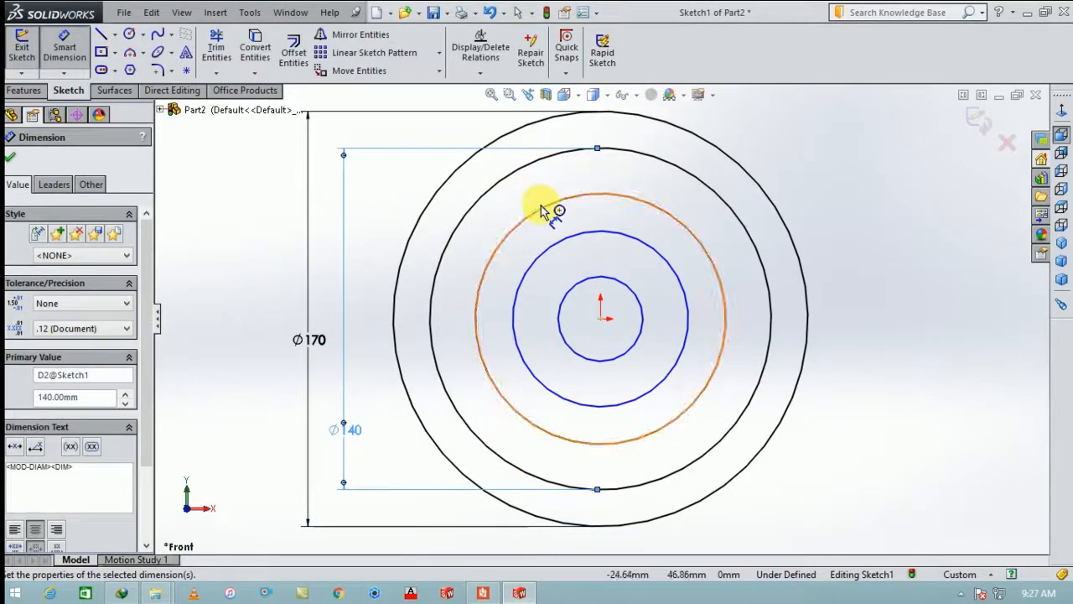
click(543, 211)
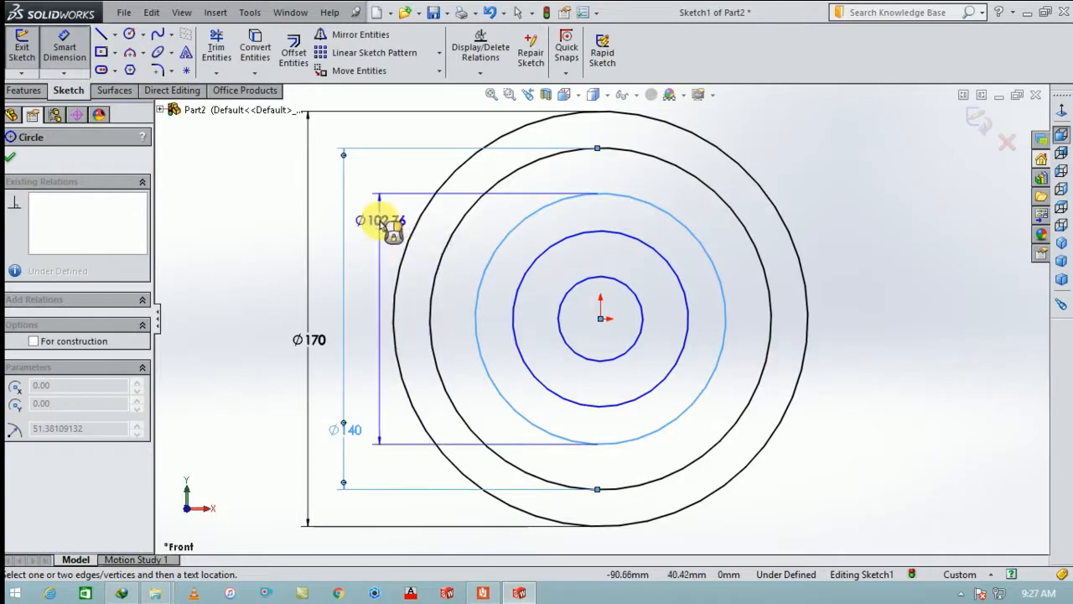
click(379, 220)
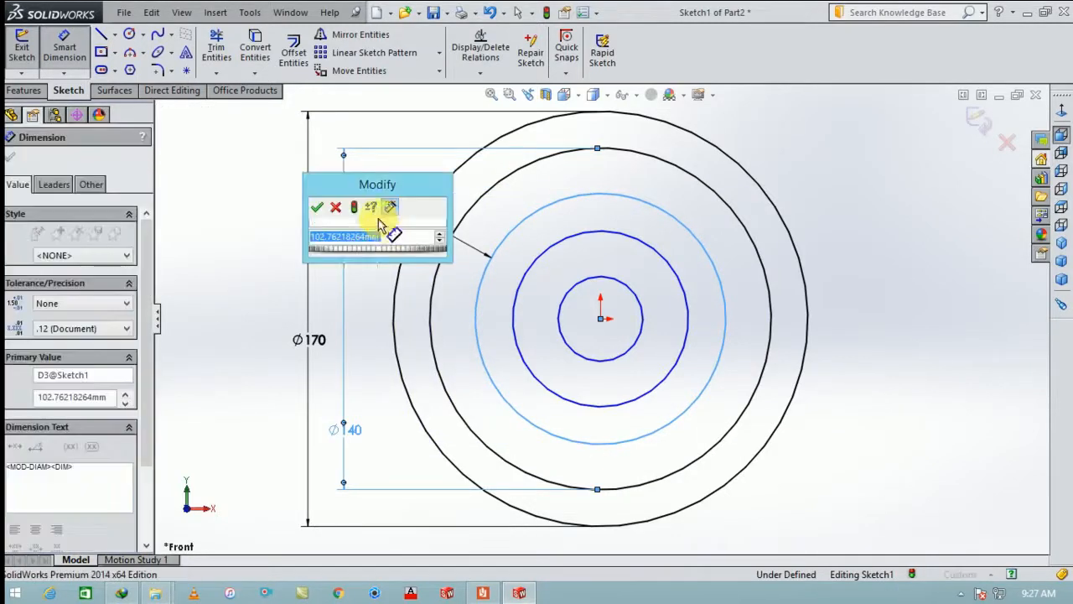
text(110)
key(Return)
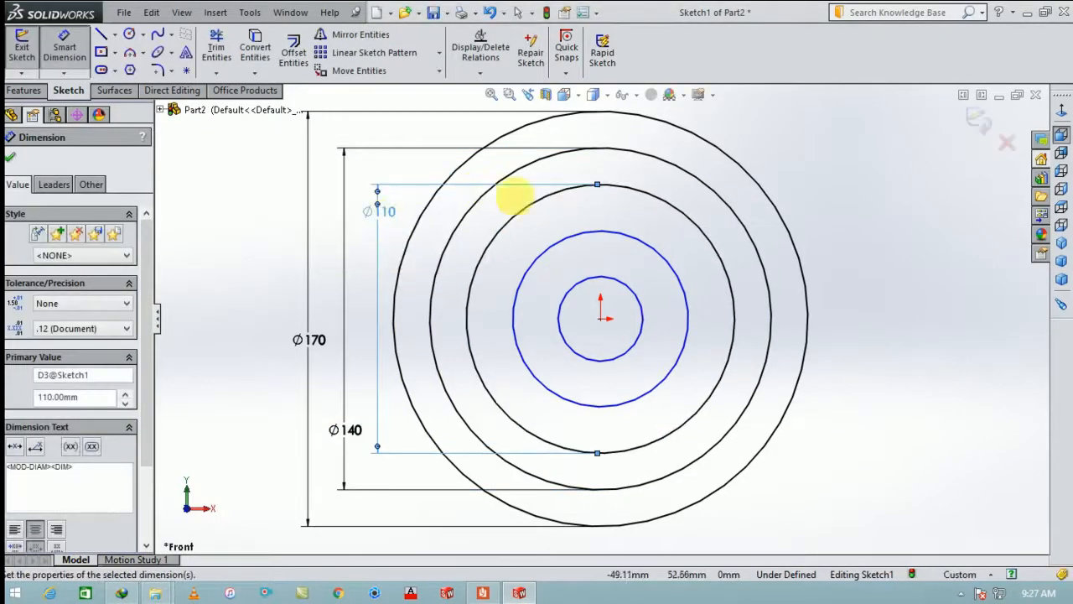
Dimension the diameters of the fourth circle from the outside and the innermost circle, setting them to 80 mm and 60 mm
click(684, 284)
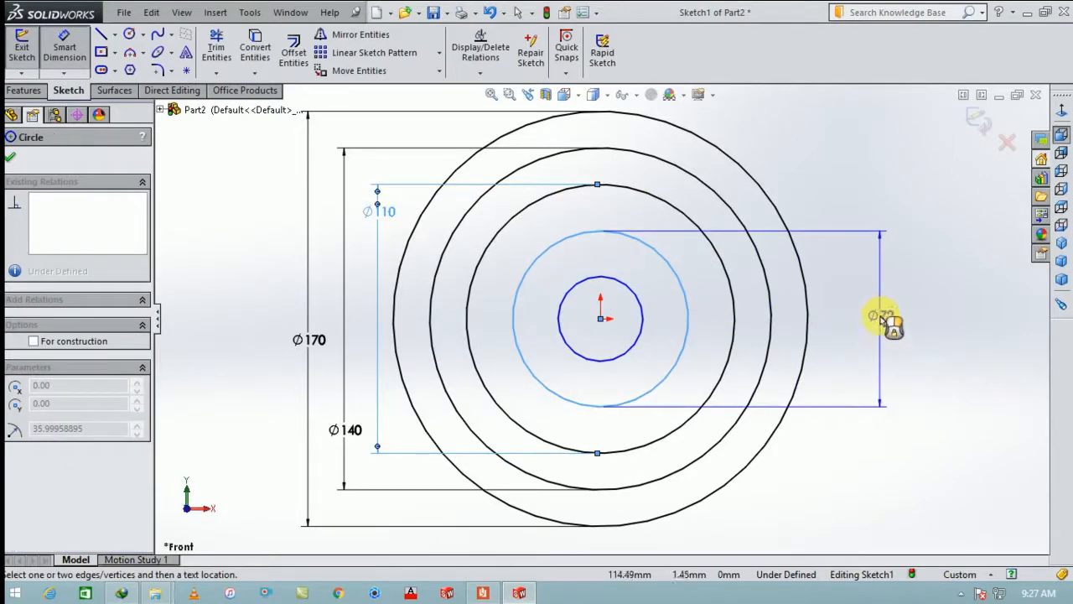
click(881, 319)
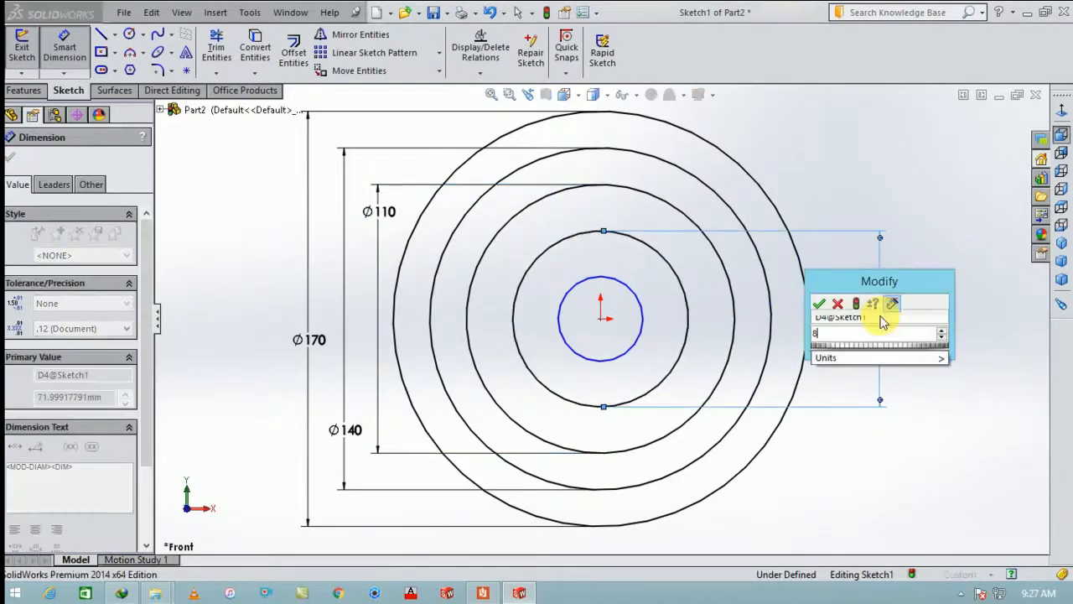
text(80)
key(Return)
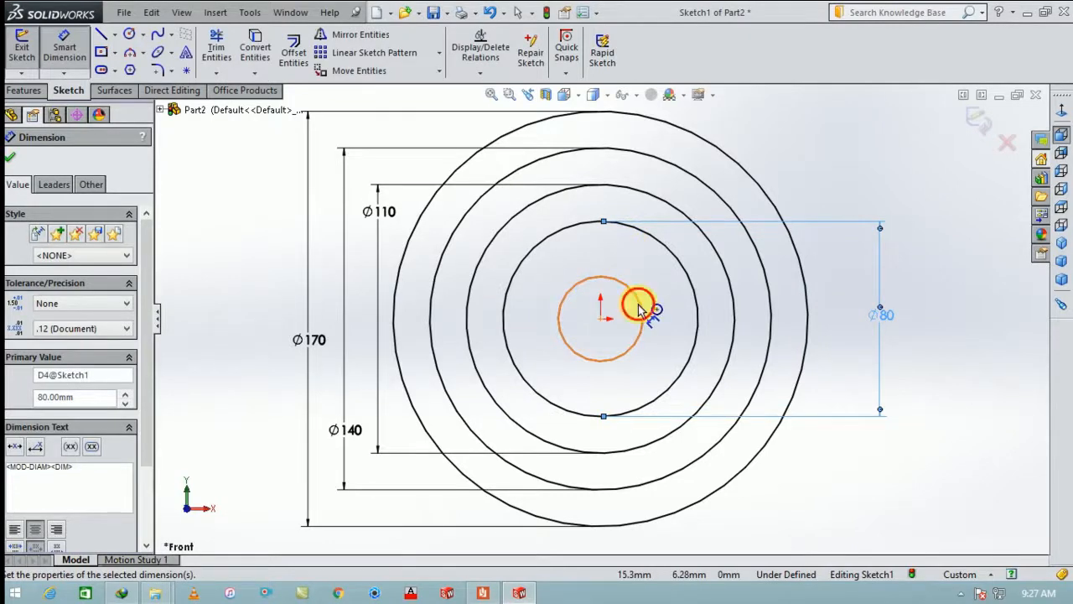
click(638, 309)
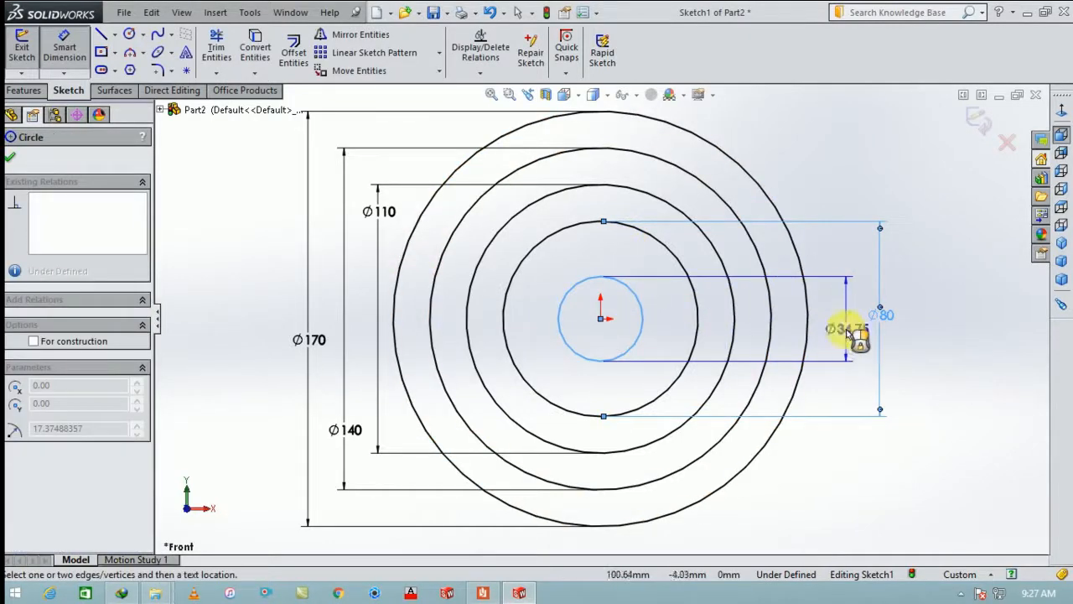
click(851, 333)
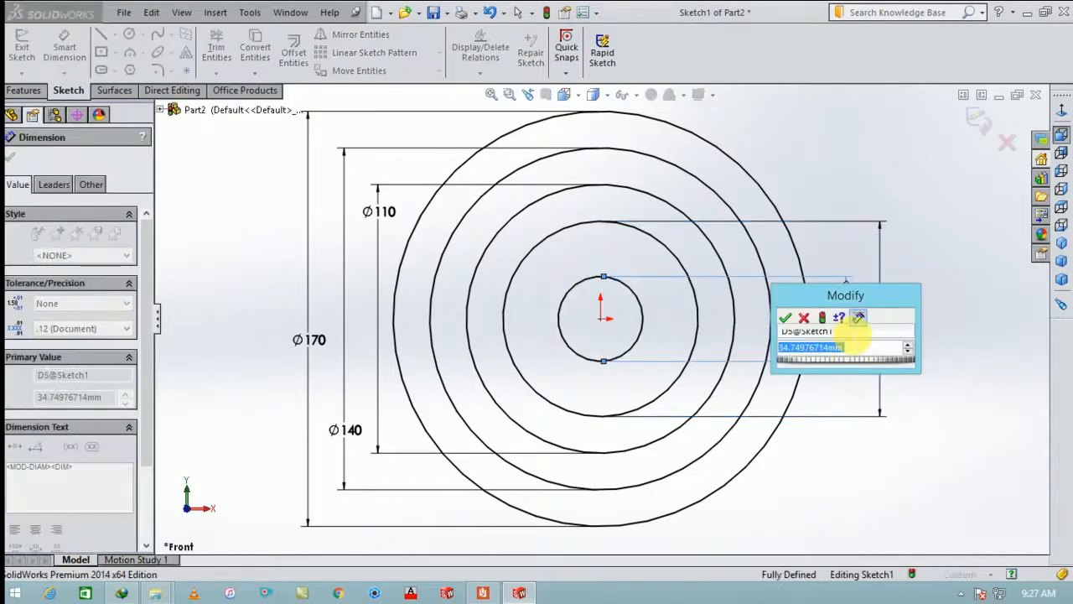
text(60)
key(Return)
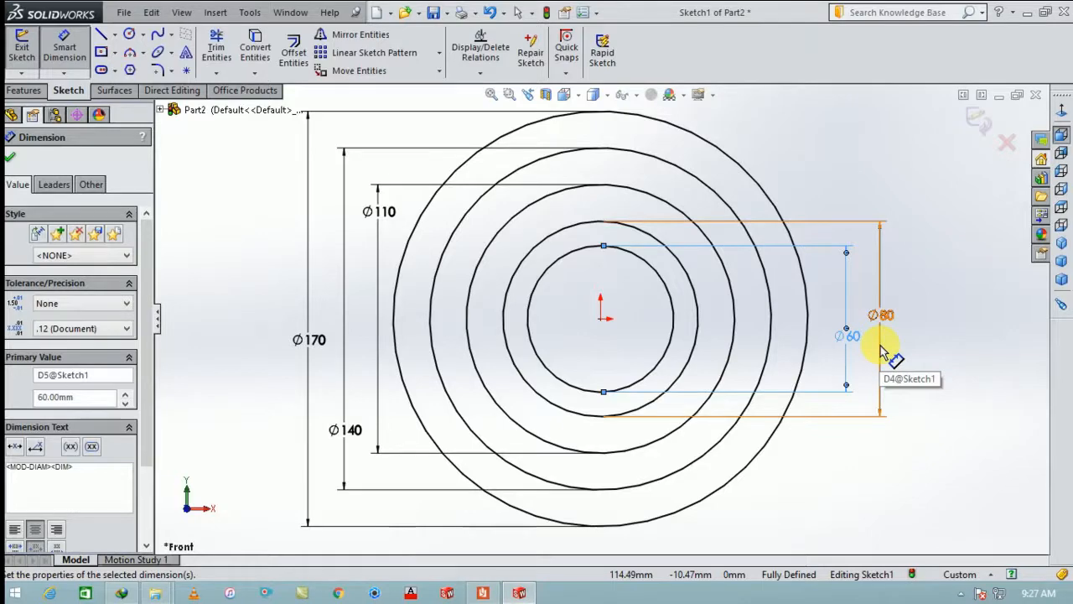
key(Escape)
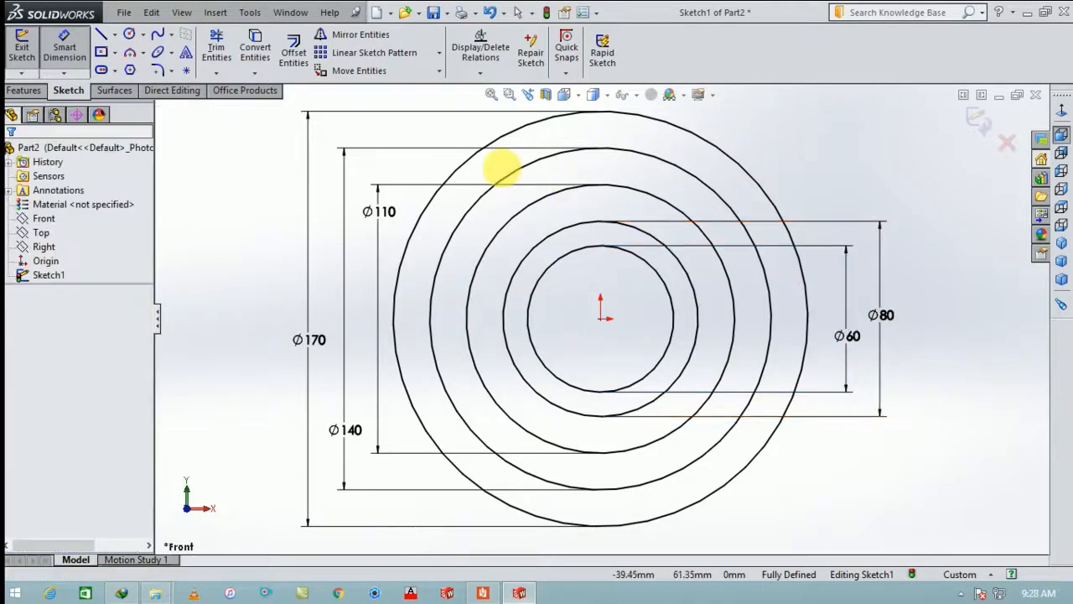
Check the bore size in the PDF machine drawing and set the innermost circle's diameter to 30 mm
scroll(596, 280, down, 1)
scroll(531, 243, up, 2)
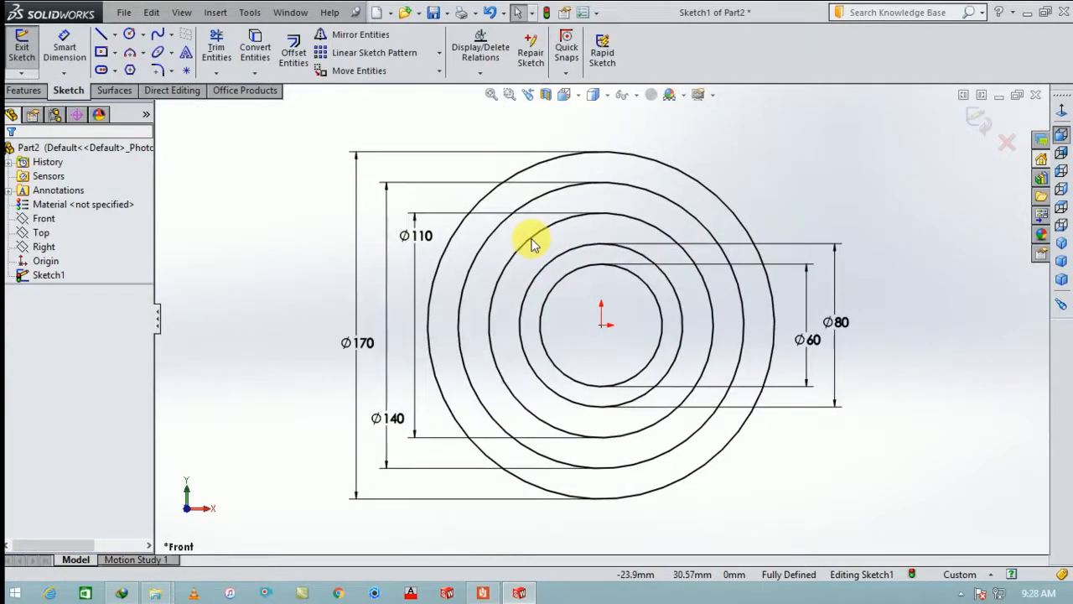
key(alt+Tab)
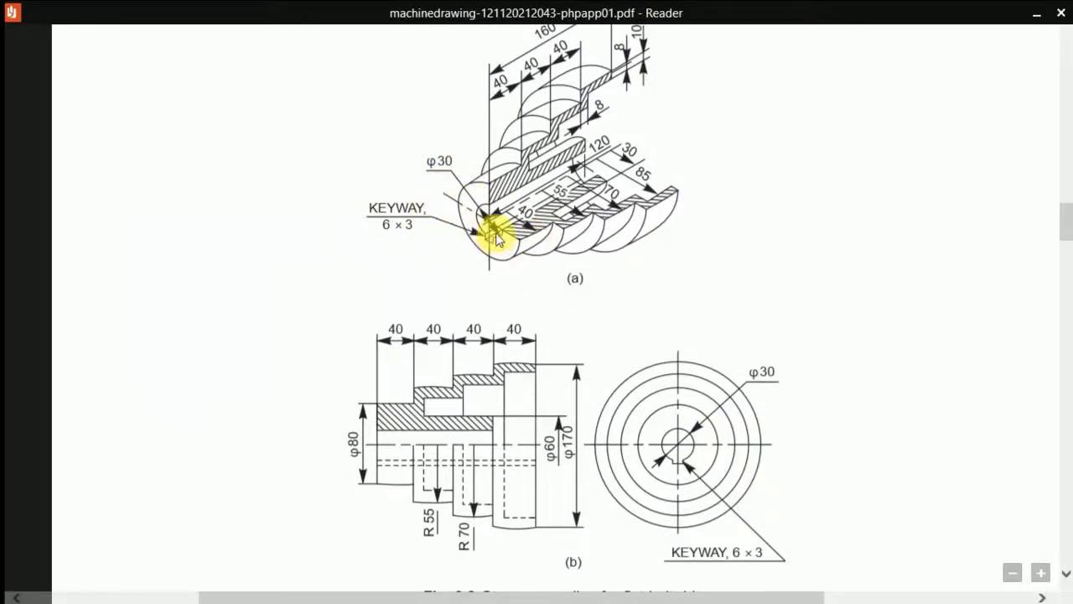
key(alt+Tab)
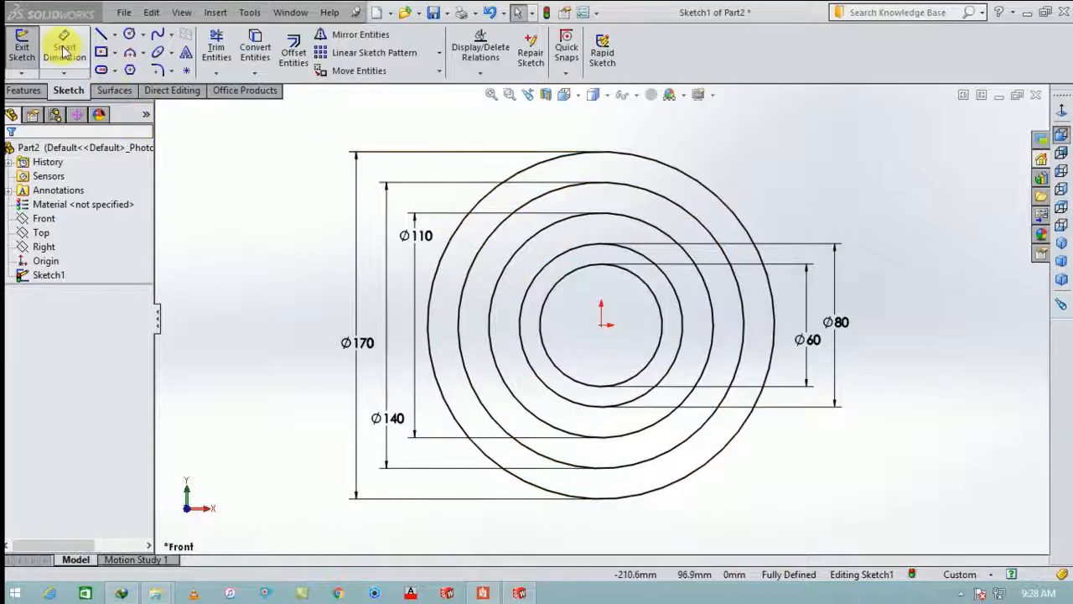
click(64, 47)
double_click(808, 341)
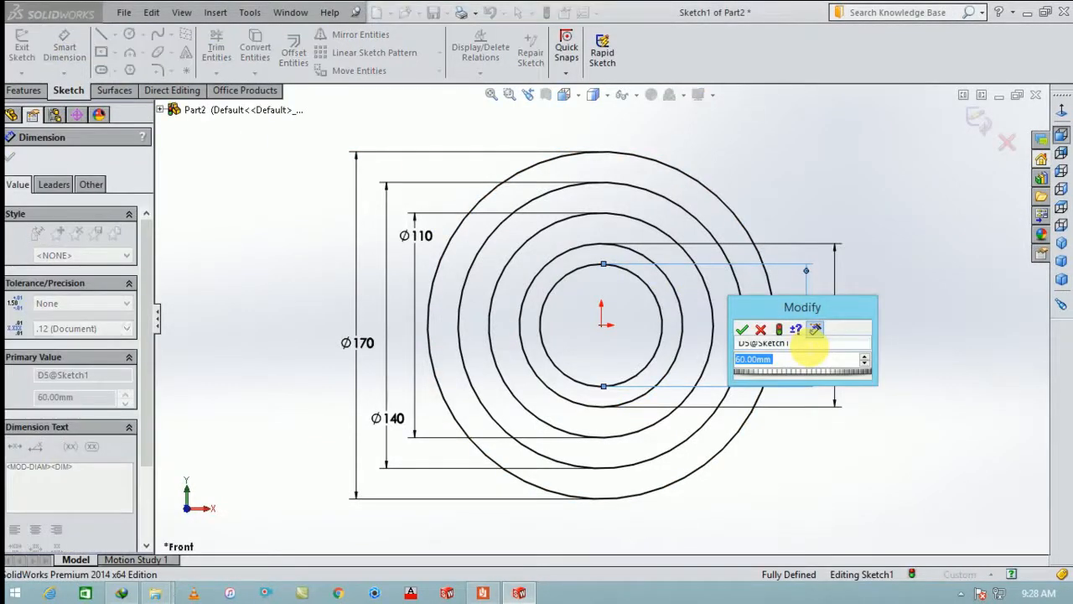
text(30)
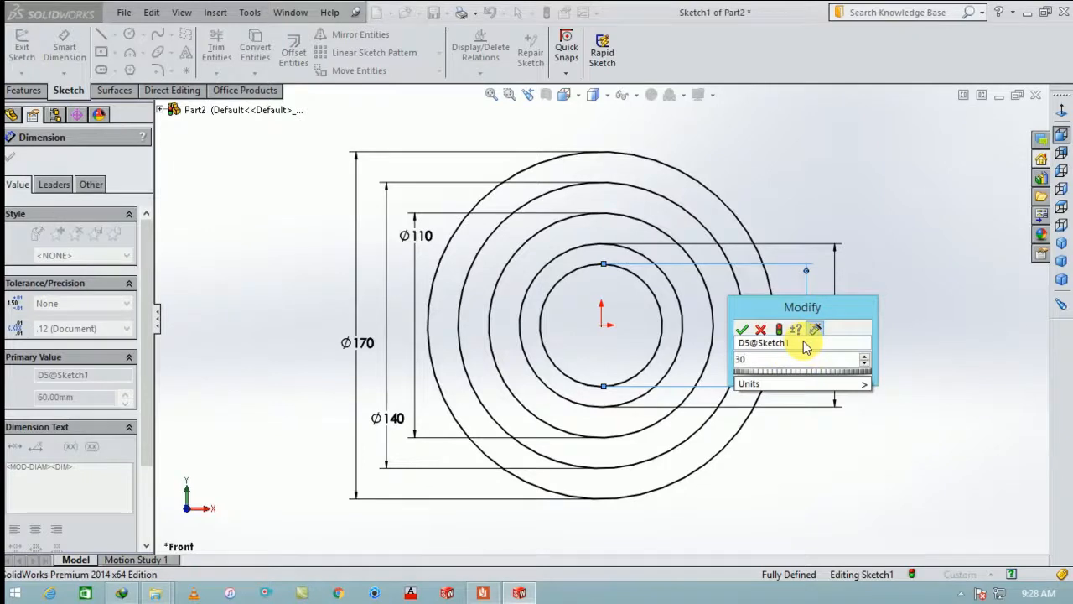
key(Return)
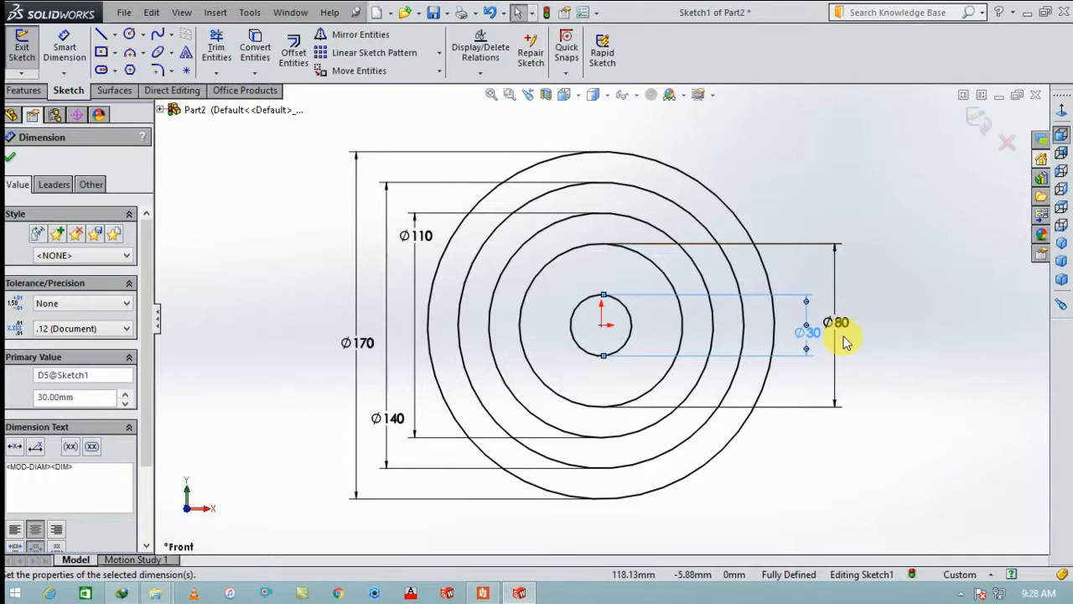
Sketch a vertical line from the outermost circle's top point to the origin and a horizontal line on to its right quadrant point
click(101, 34)
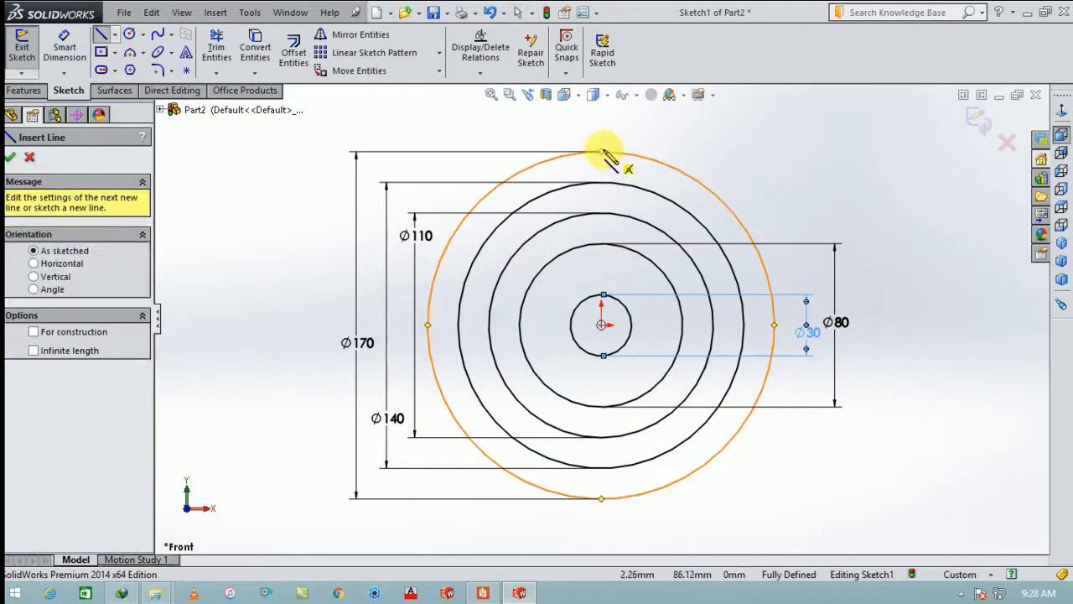
click(601, 152)
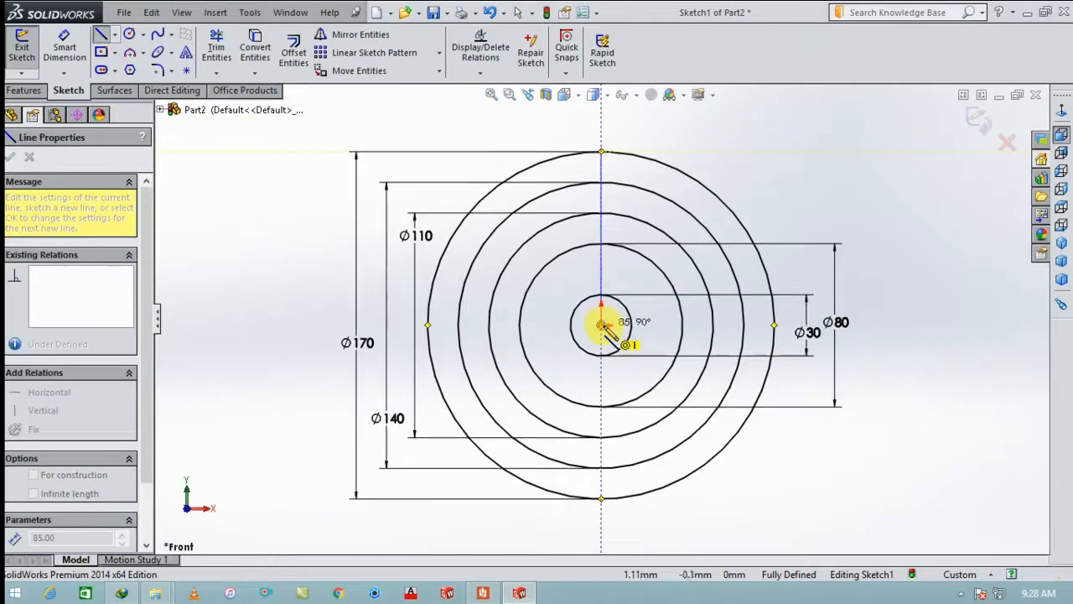
click(601, 325)
click(773, 325)
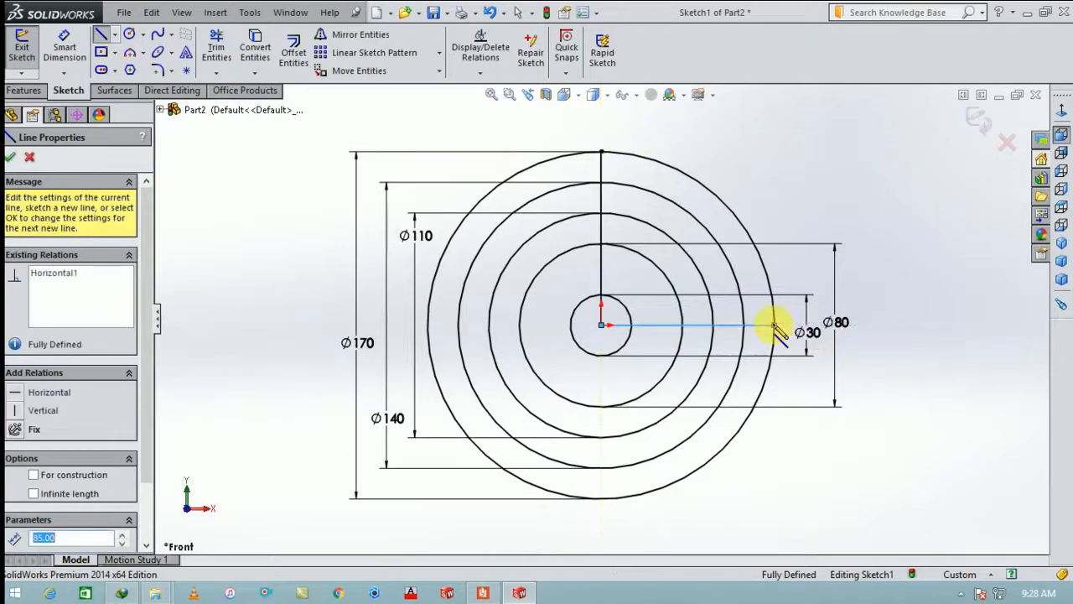
key(Escape)
key(Escape)
Trim away the upper-right quarter of all five circles and the two line segments inside the innermost circle
click(216, 51)
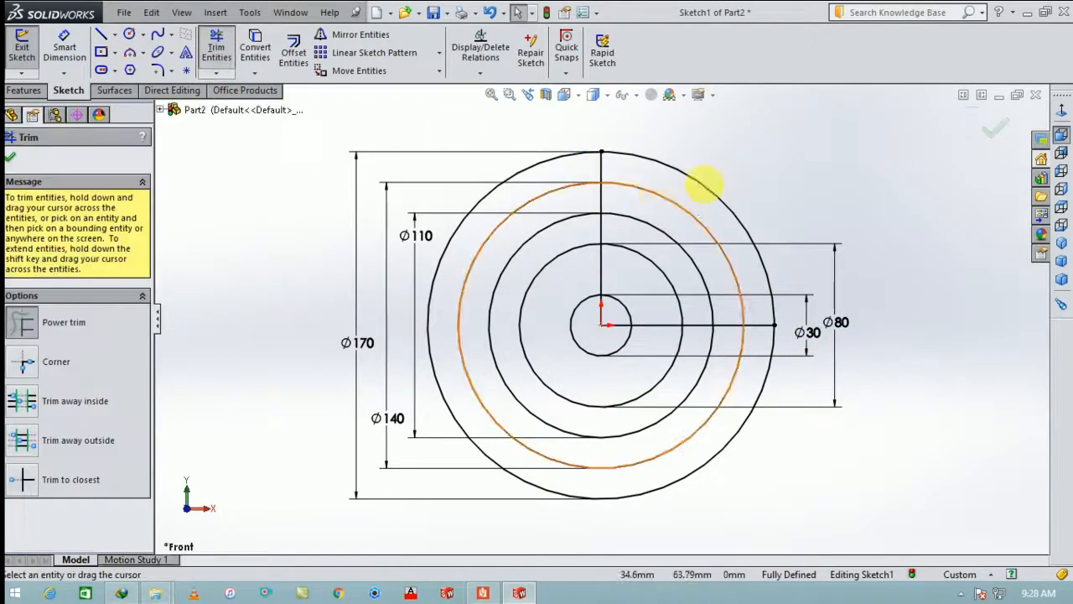
drag(746, 143, 612, 312)
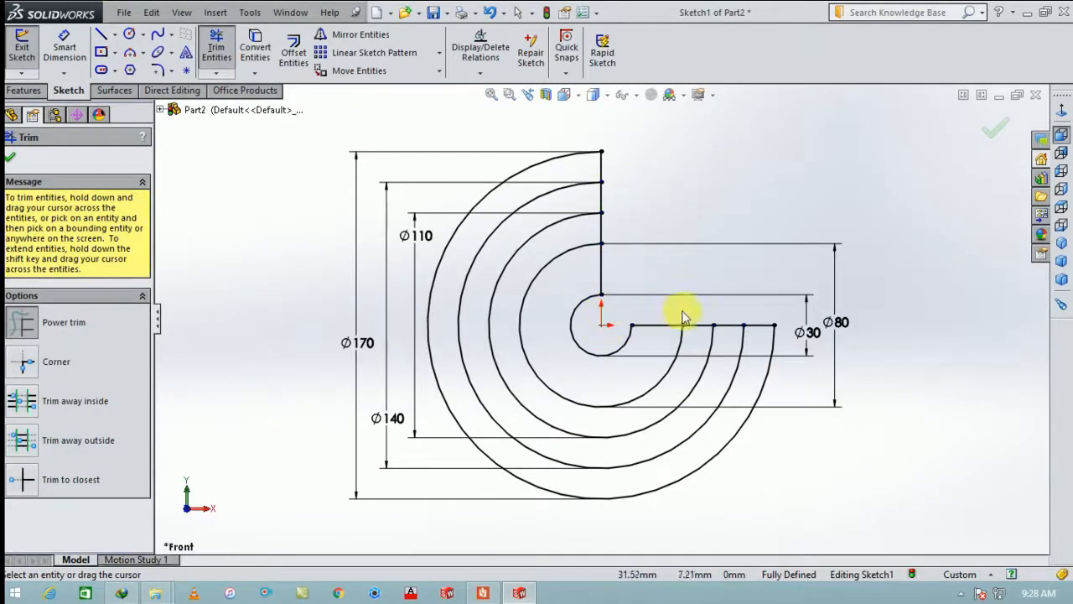
click(992, 136)
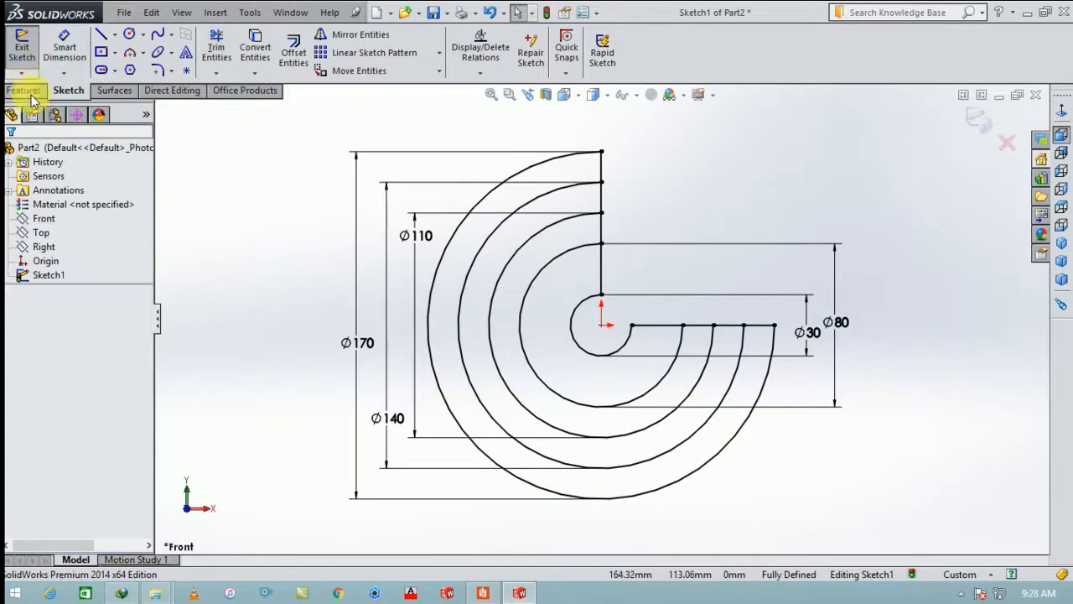
Extrude the three-quarter ring region between the 30 mm and 80 mm circles as a blind boss 40 mm deep
click(23, 90)
click(28, 56)
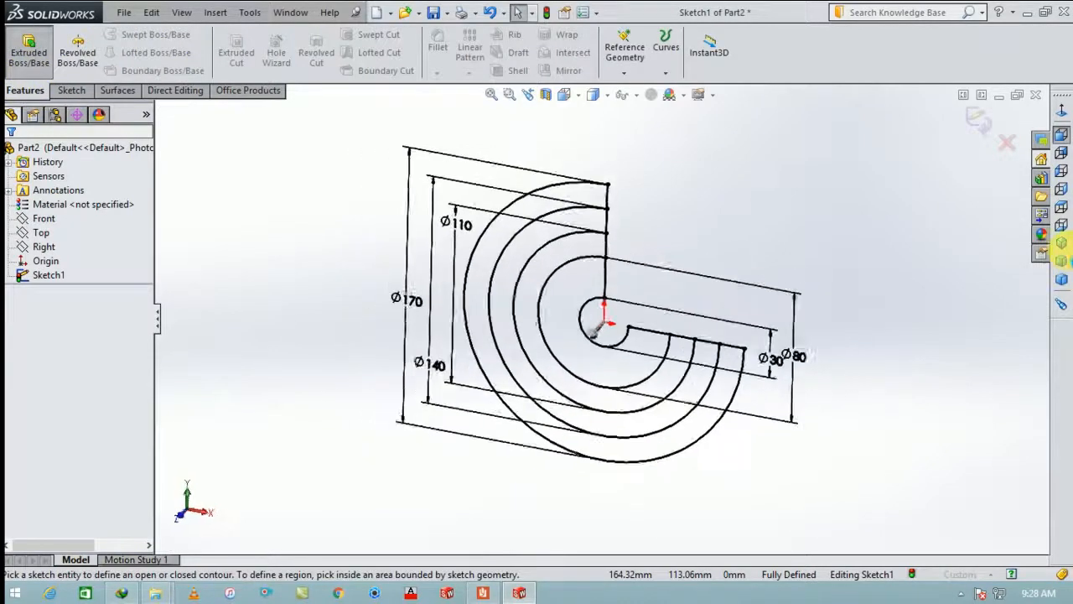
click(643, 372)
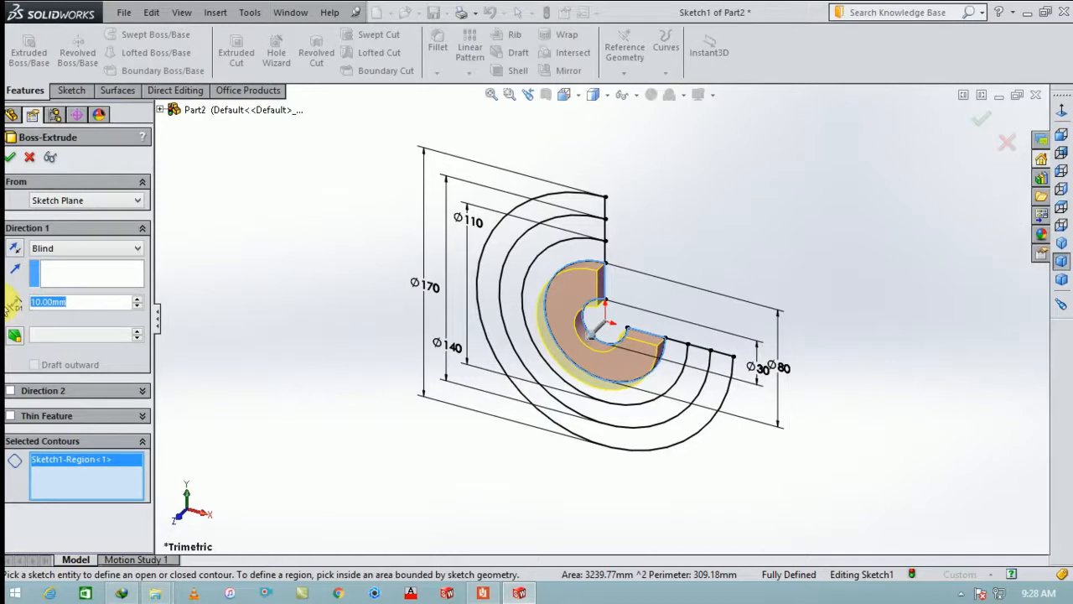
text(40)
key(Return)
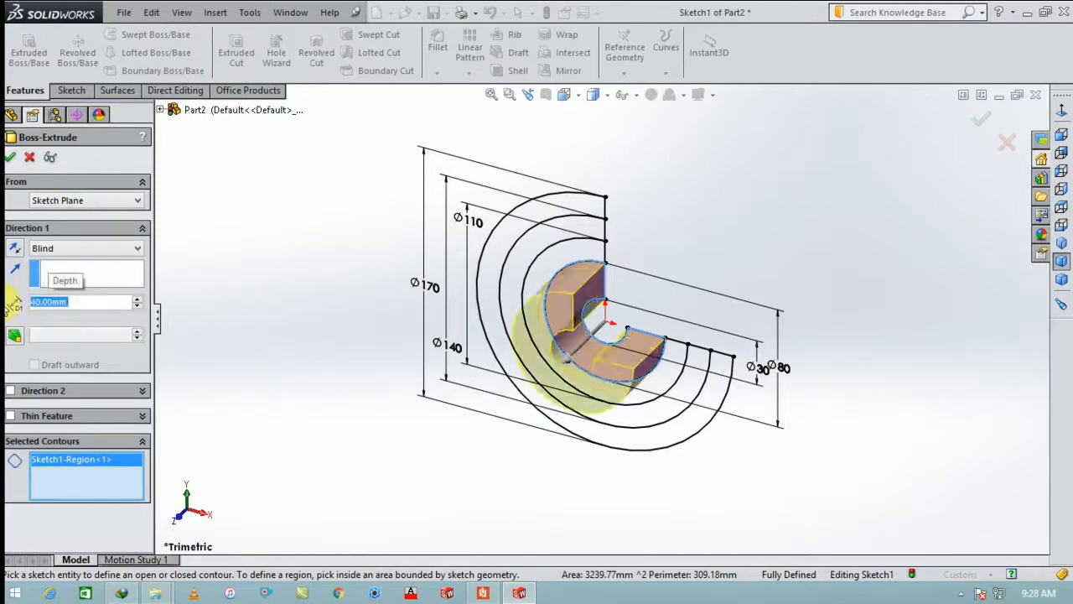
click(10, 158)
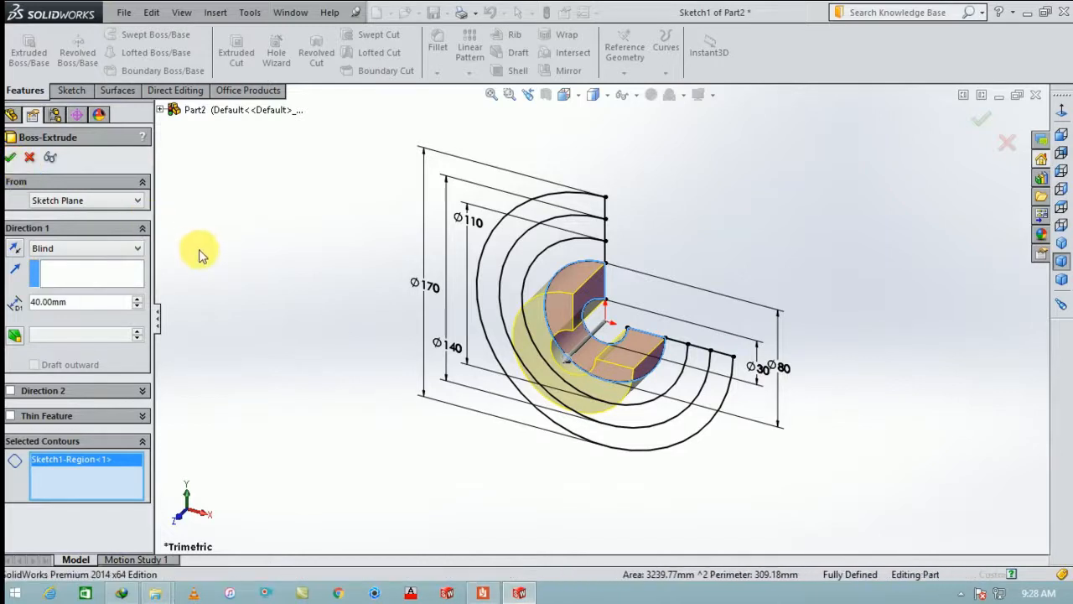
middle_drag(365, 384, 344, 352)
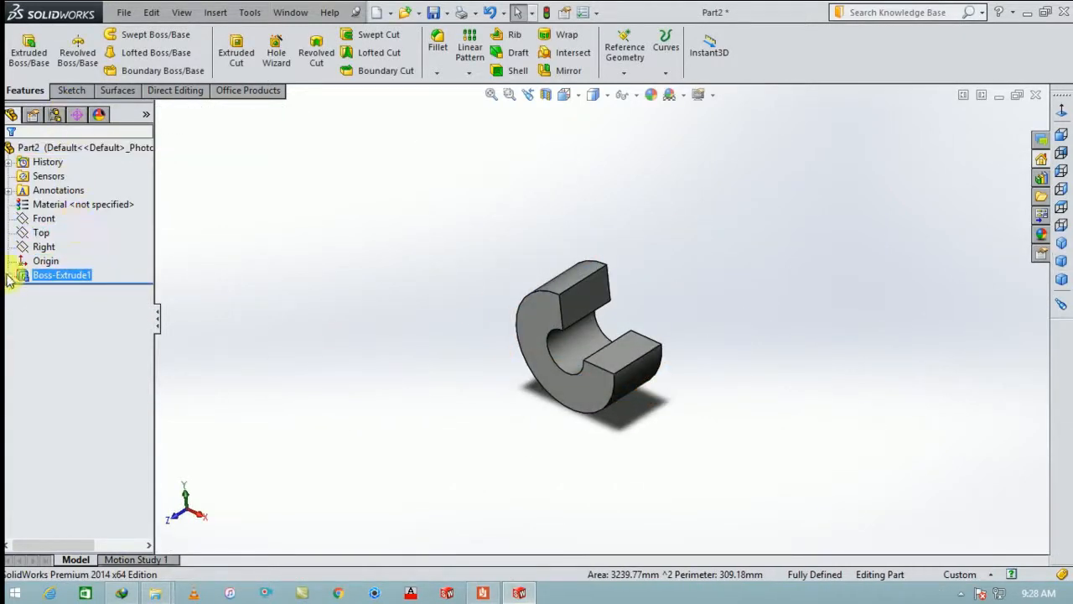
Show the concentric-circle sketch absorbed in the first extrusion
click(8, 276)
click(58, 288)
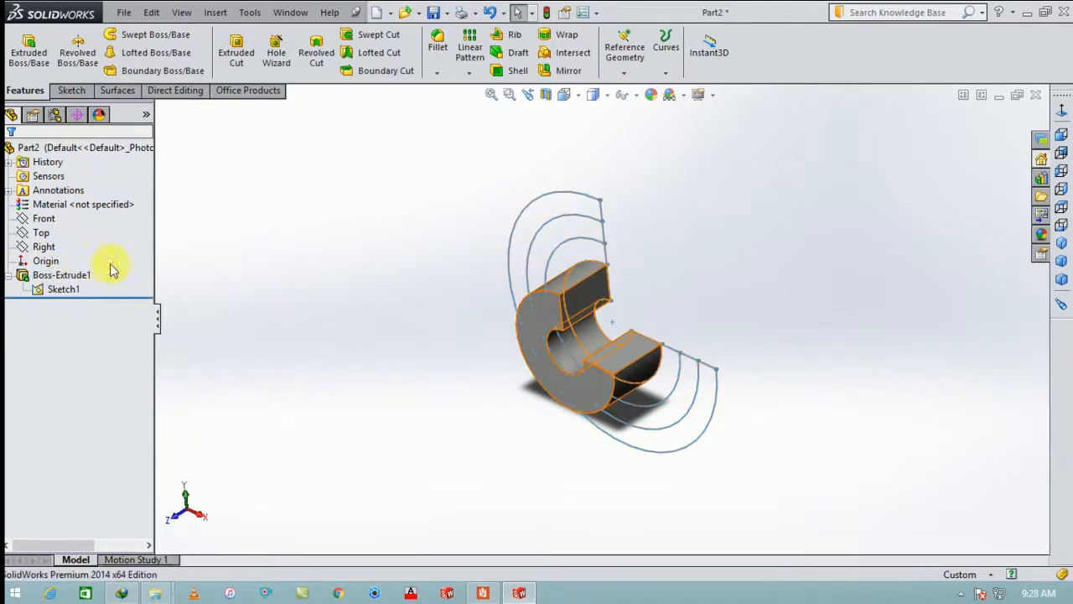
click(280, 259)
Extrude the sketch's ring region just outside the 80 mm circle as a blind boss 40 mm deep in the reversed direction
click(28, 52)
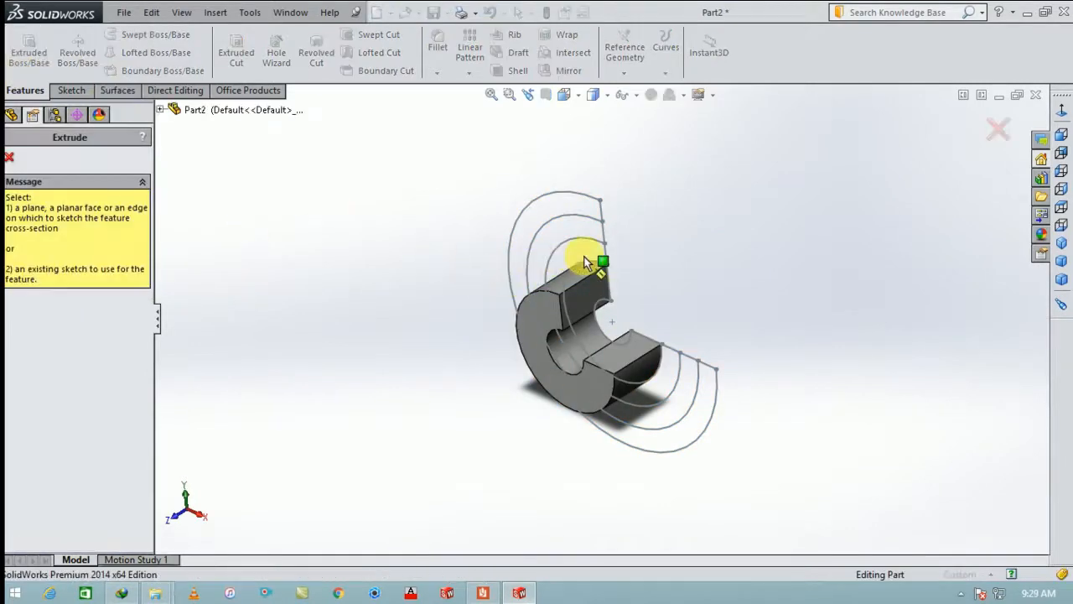
click(162, 110)
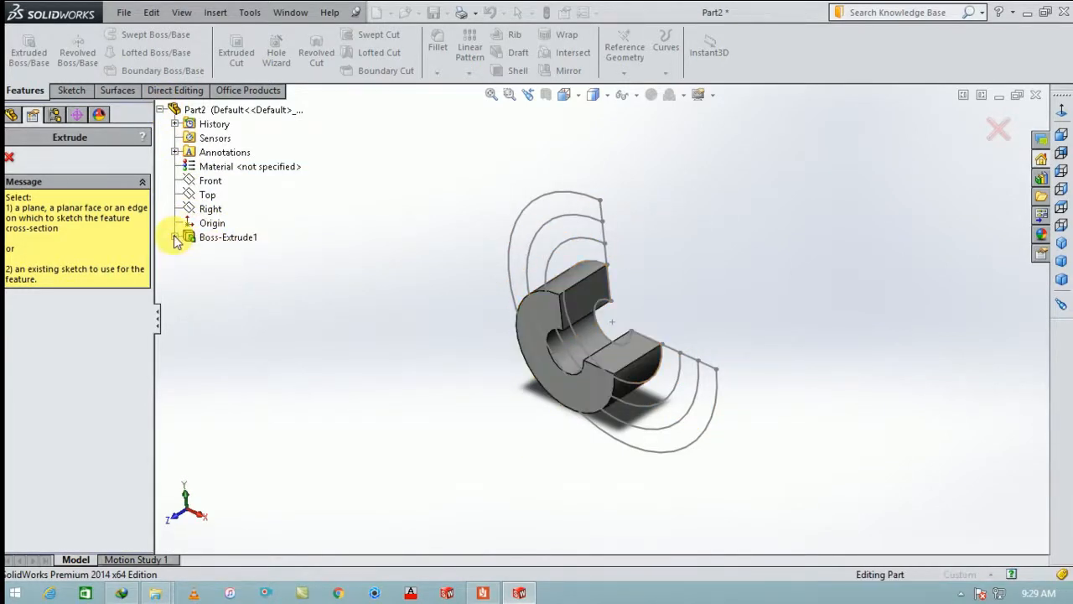
click(174, 238)
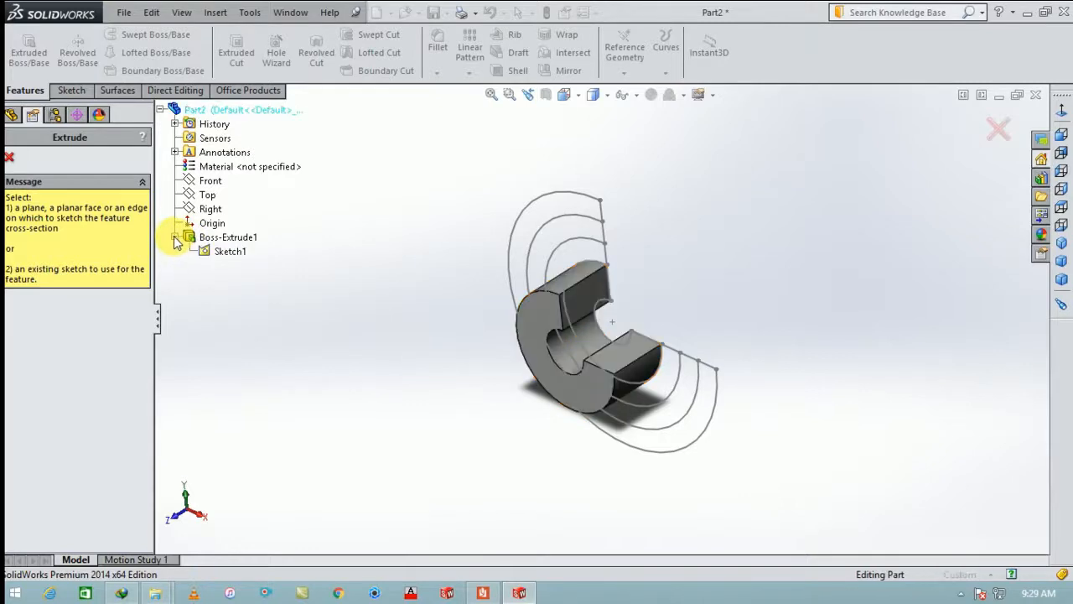
click(229, 253)
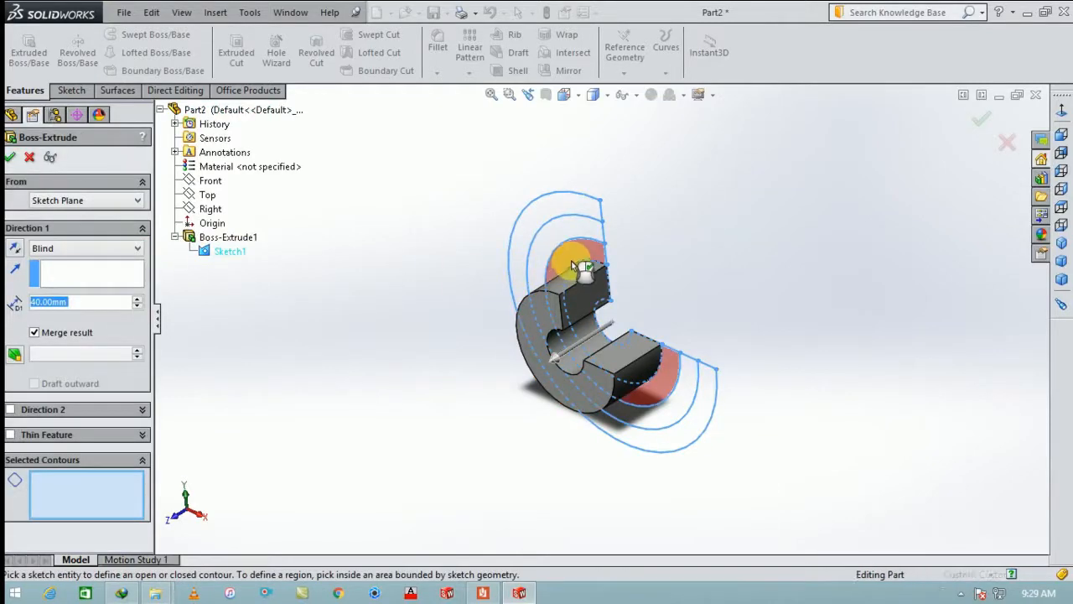
click(577, 260)
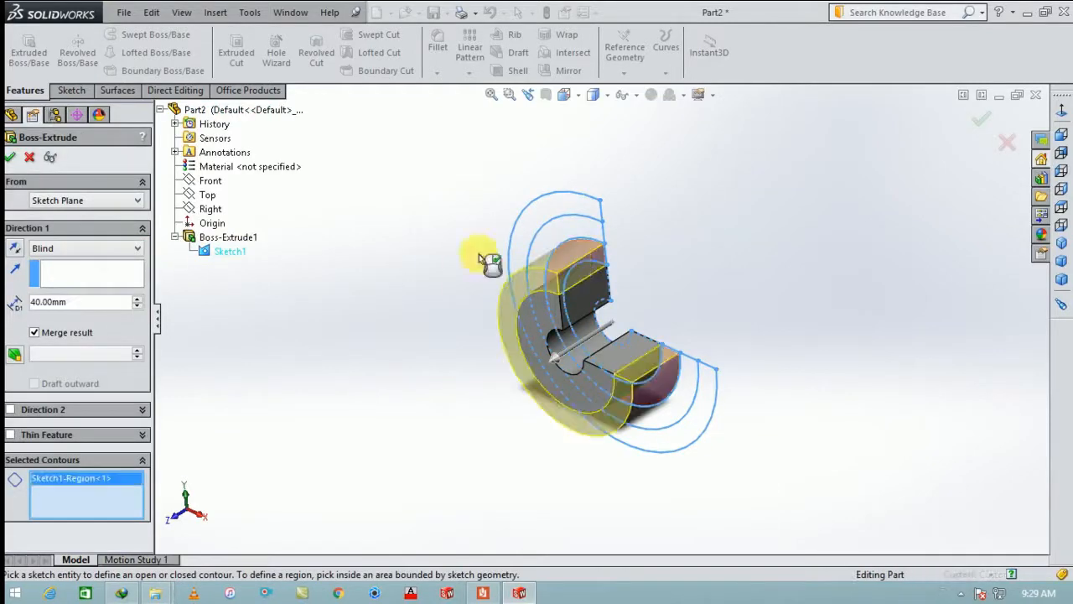
click(13, 256)
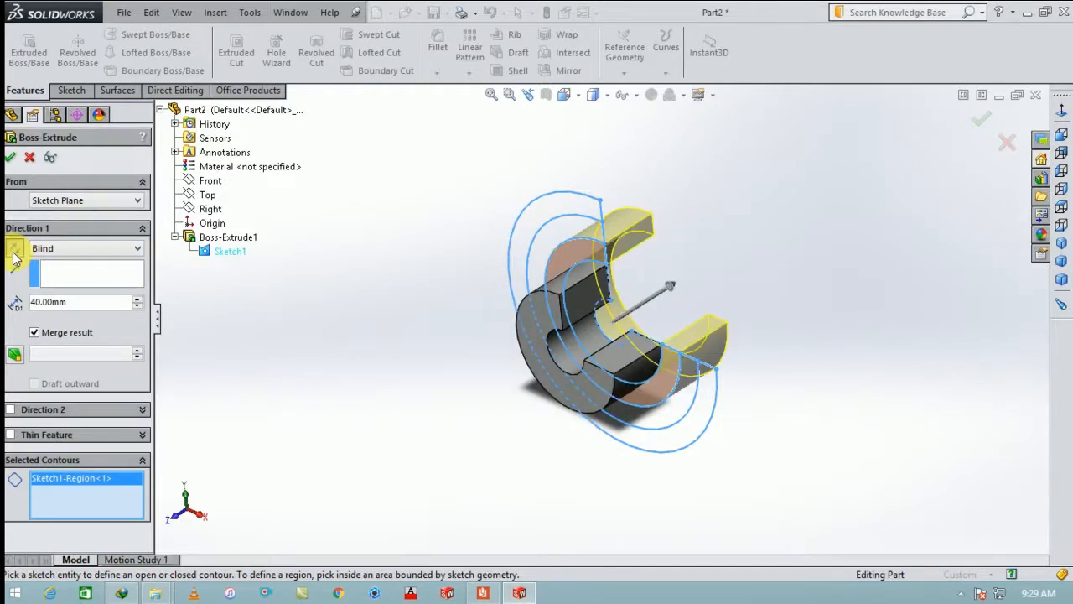
click(81, 285)
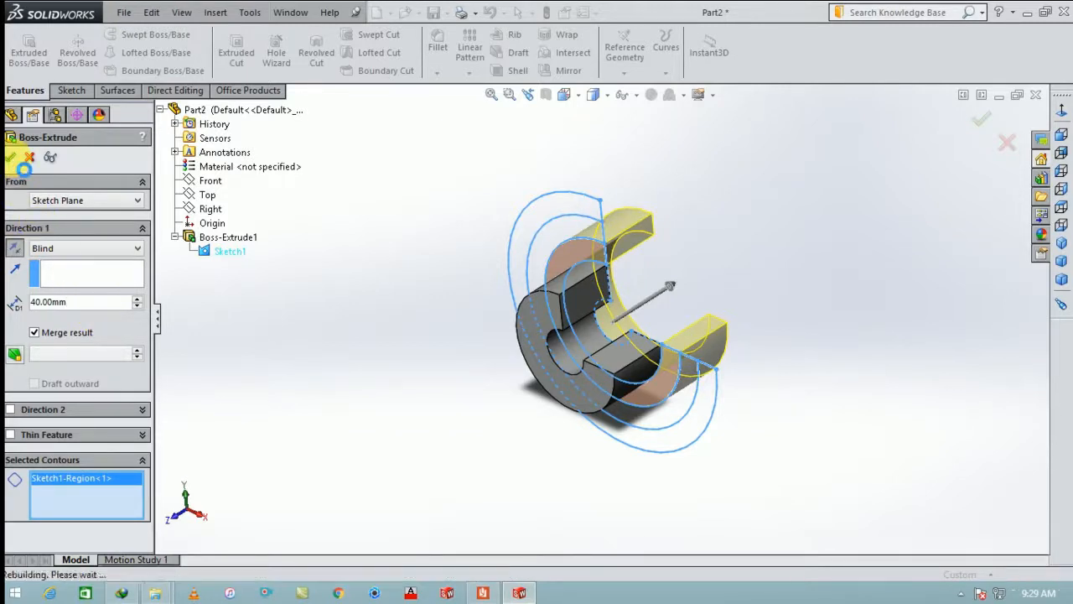
click(11, 158)
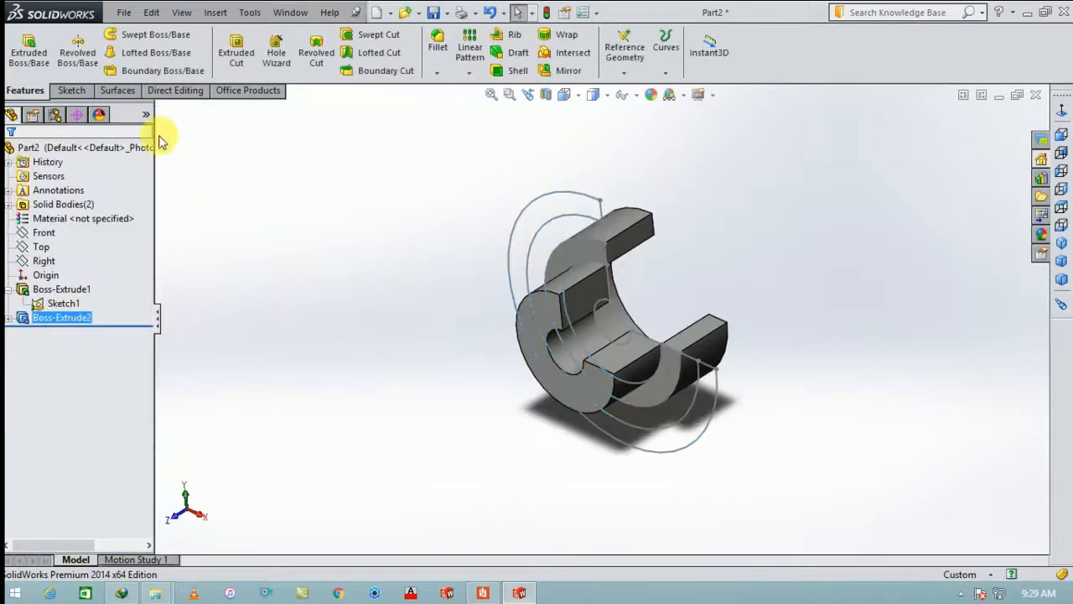
Extrude the third ring region 40 mm deep in the reversed direction, starting from a reversed 40 mm offset from the sketch plane
click(63, 302)
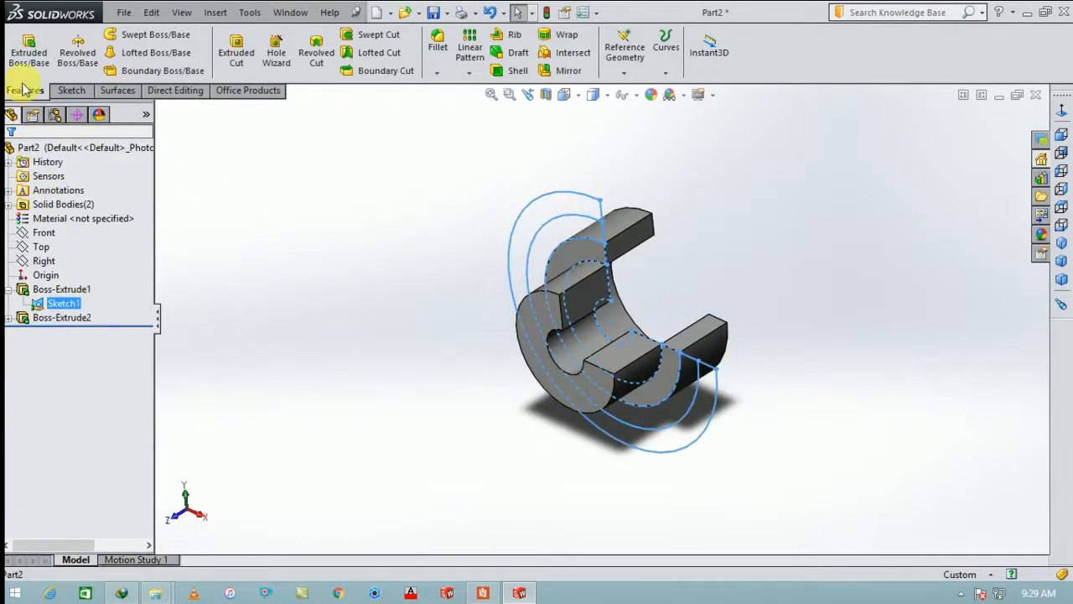
click(28, 51)
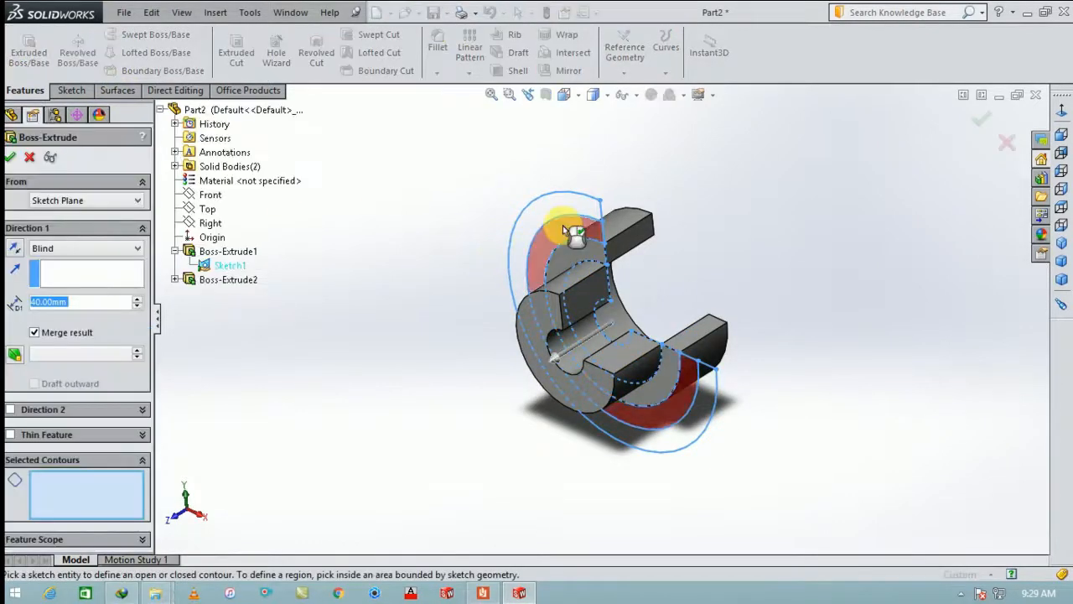
click(562, 228)
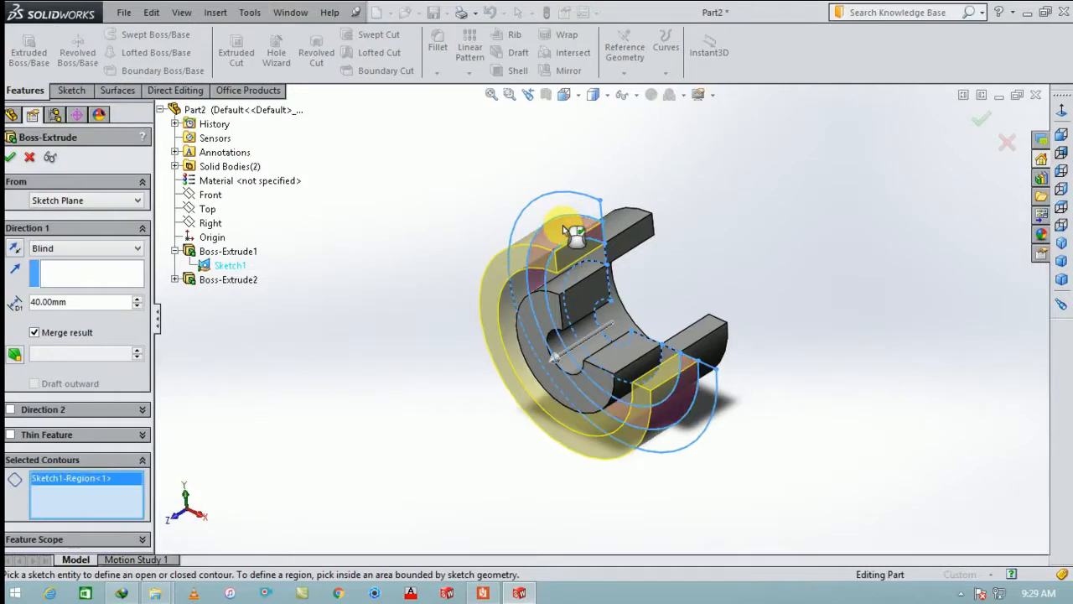
click(17, 252)
click(55, 202)
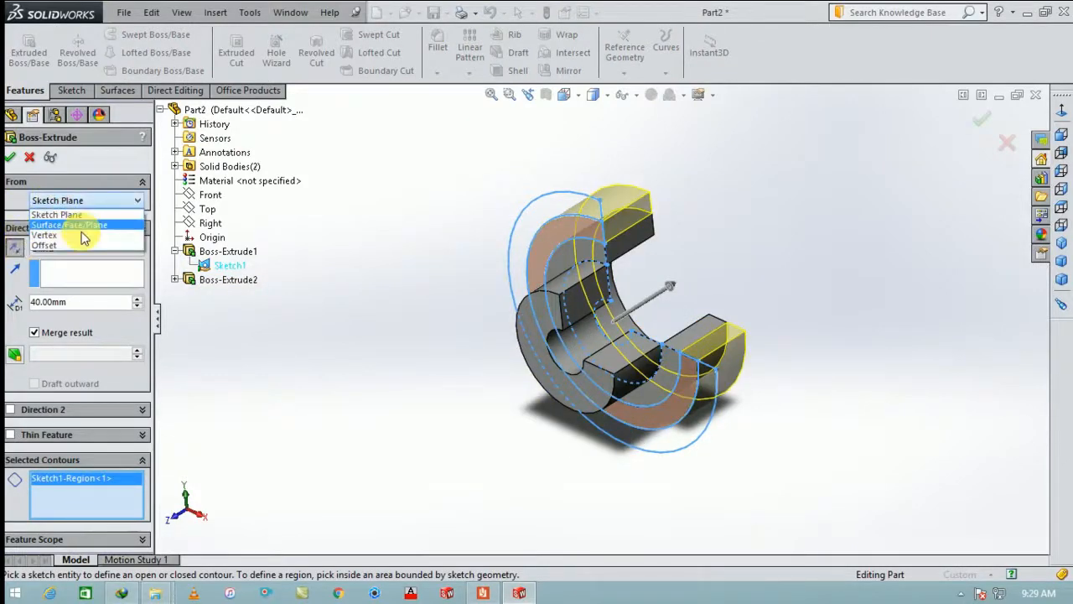
click(84, 245)
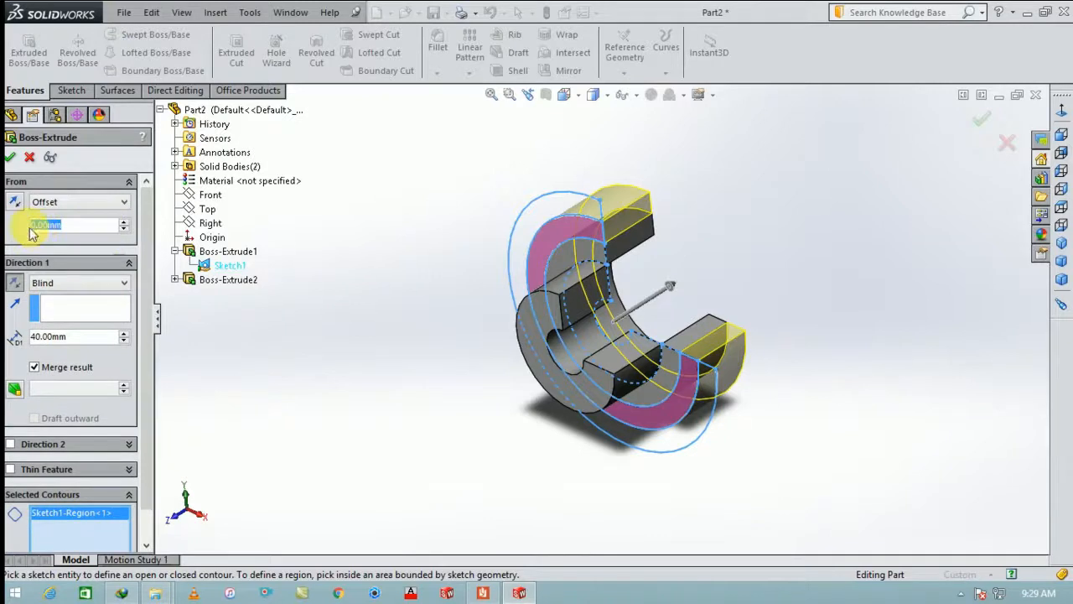
text(30)
key(Return)
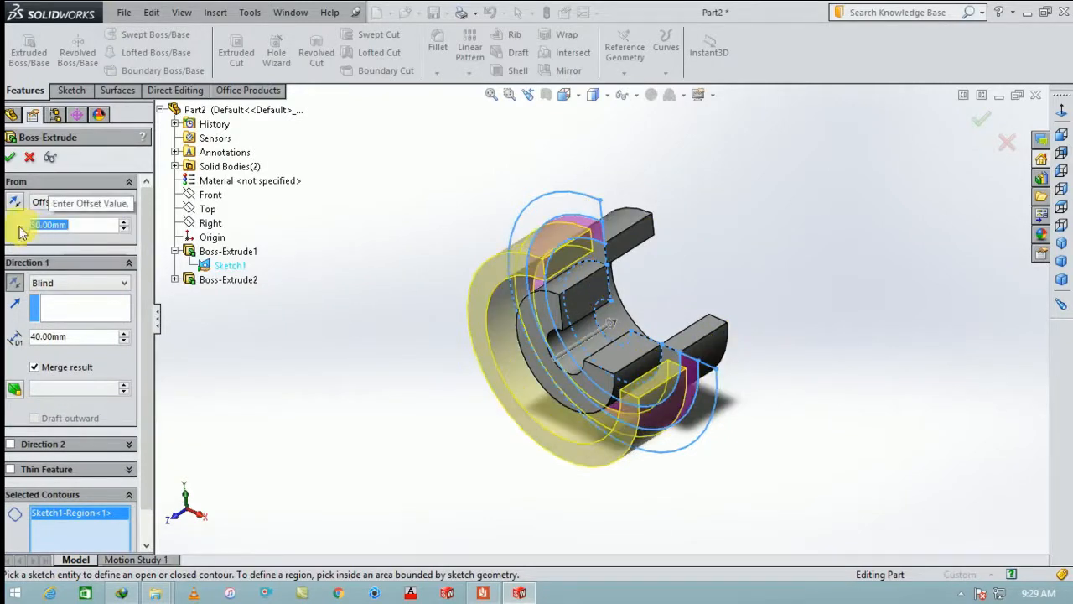
click(16, 204)
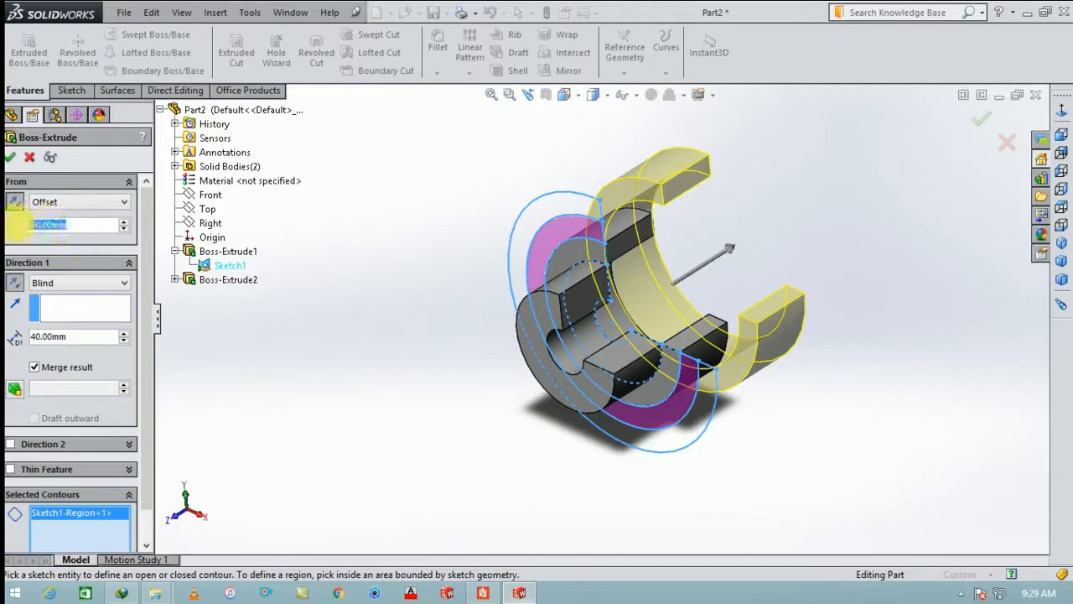
text(40)
key(Return)
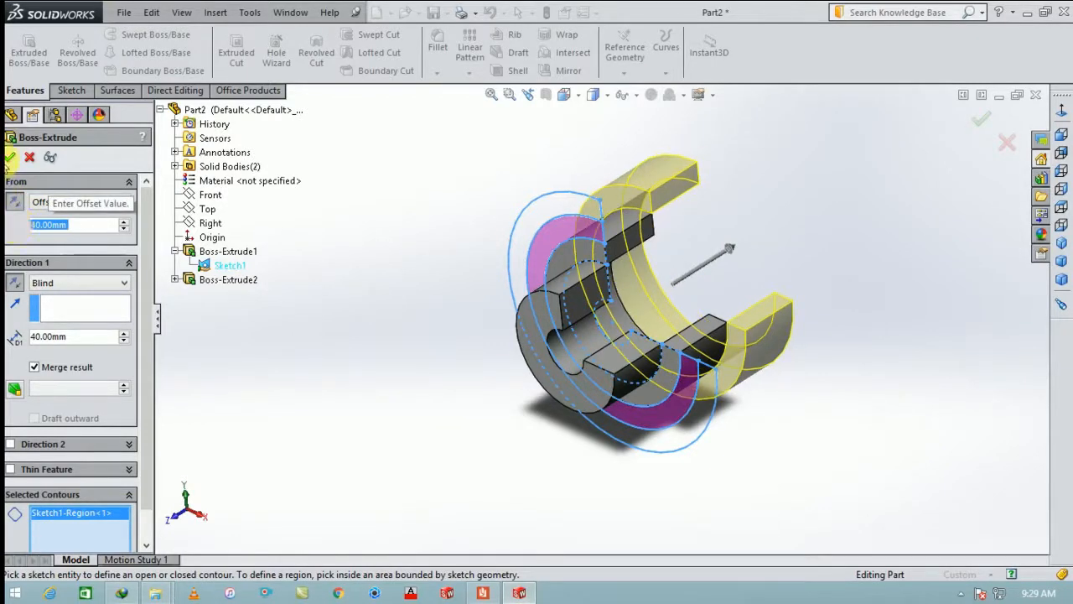
click(12, 157)
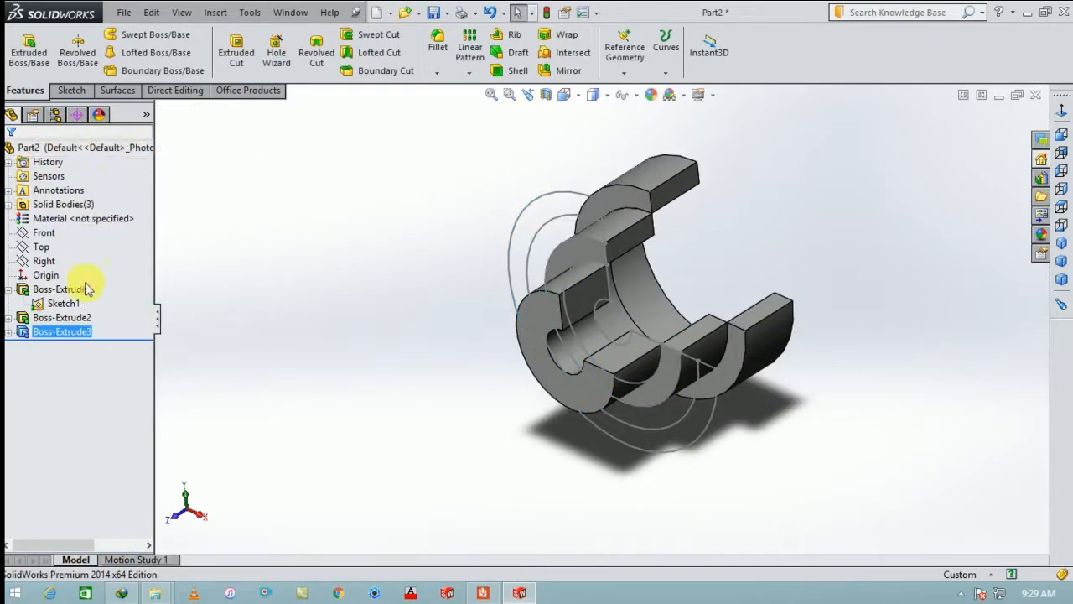
Extrude the outermost ring region 40 mm deep in the reversed direction, starting from a reversed 80 mm offset from the sketch plane
click(63, 303)
click(28, 52)
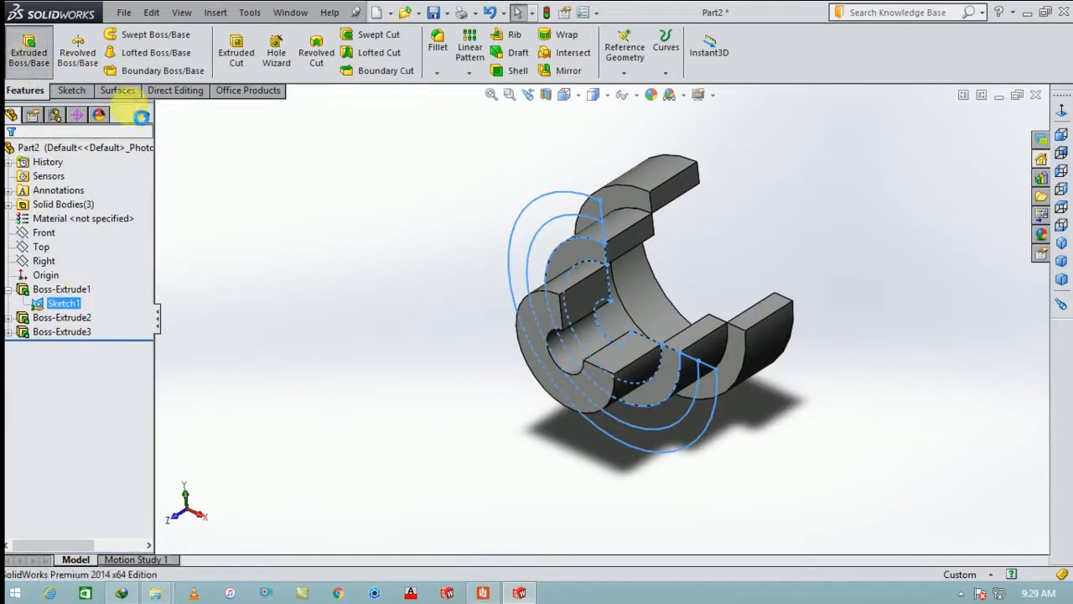
click(539, 215)
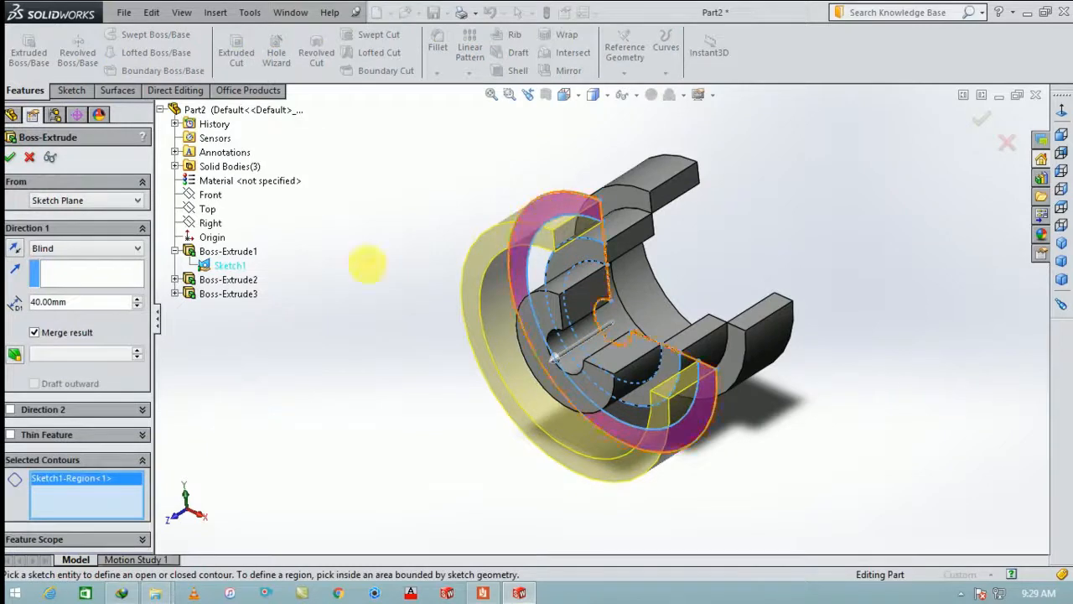
click(81, 201)
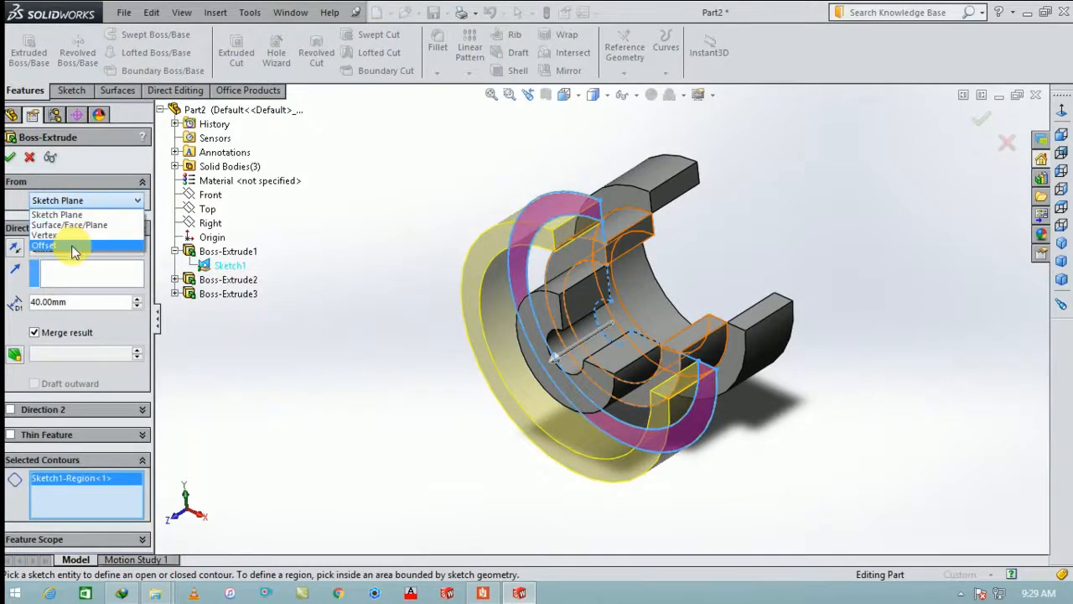
click(74, 247)
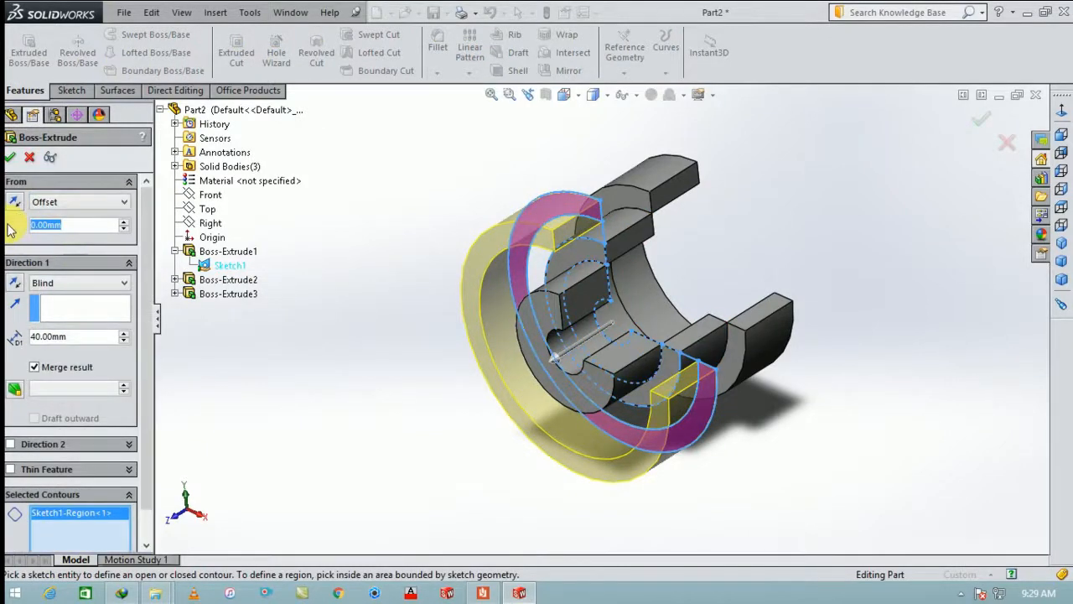
text(80)
key(Return)
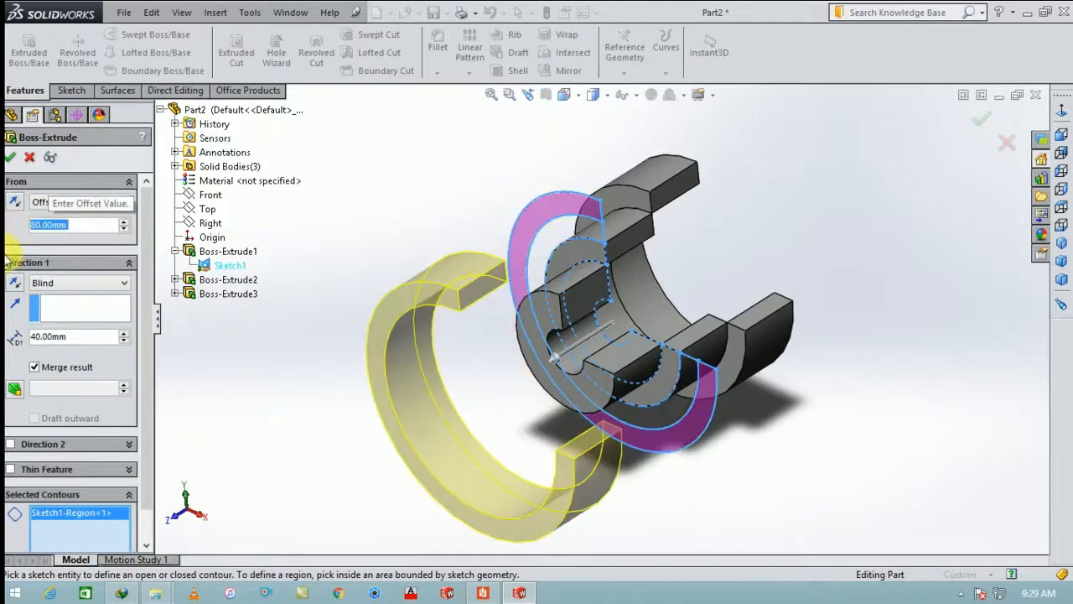
click(15, 205)
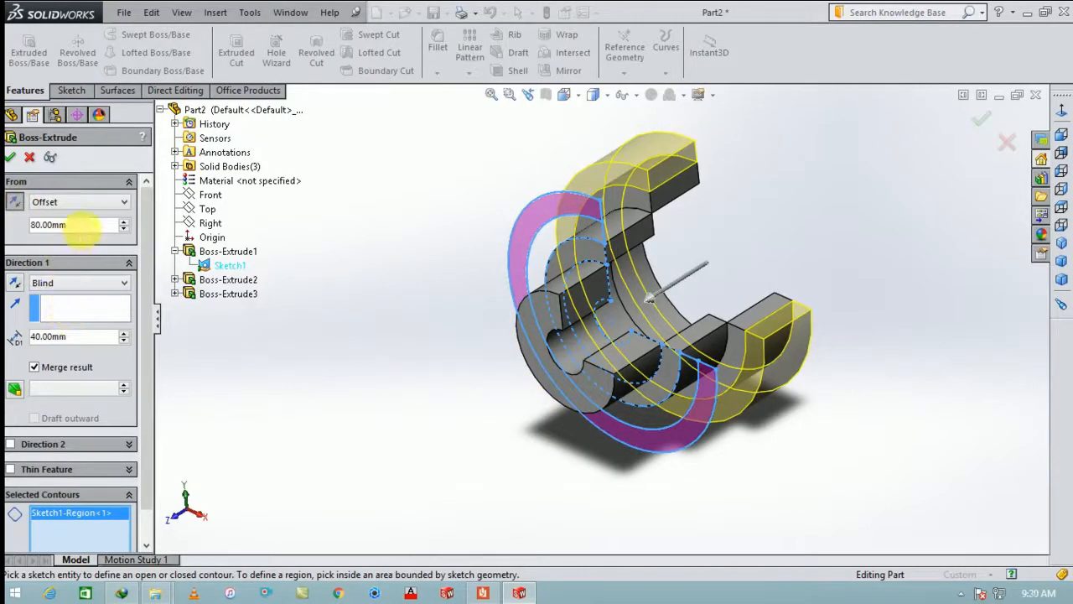
click(12, 285)
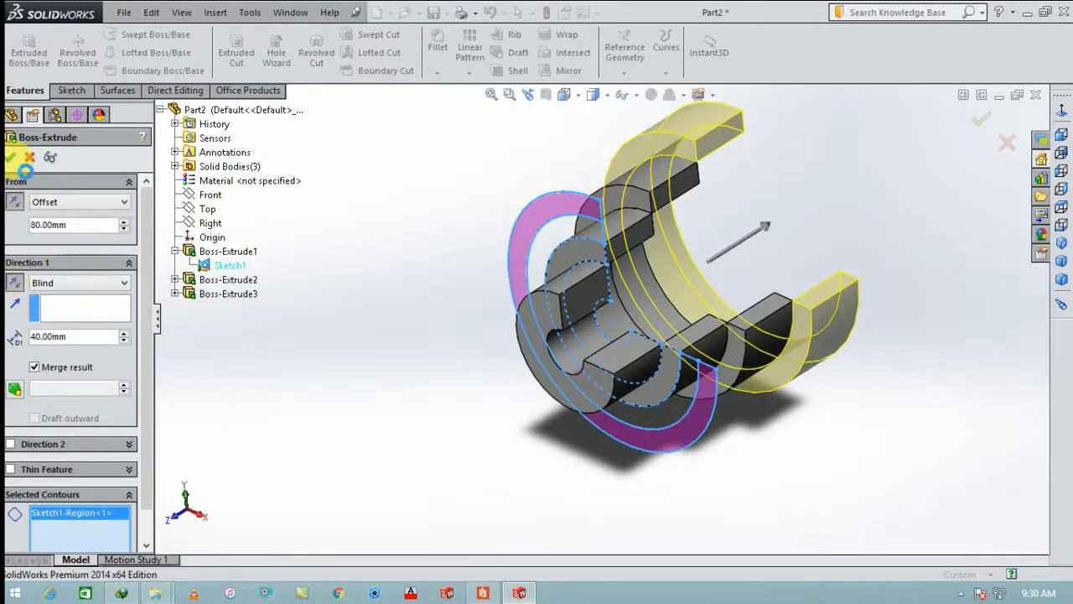
Hide the concentric-circle sketch shared by the extrusions
mouse_move(400, 293)
middle_down()
mouse_move(460, 292)
mouse_move(360, 263)
mouse_move(360, 306)
mouse_move(335, 304)
mouse_move(383, 324)
mouse_move(403, 364)
middle_up()
click(65, 305)
click(78, 279)
Start a sketch on the smallest step's inner end face and convert the face's edges into sketch entities
scroll(662, 310, down, 3)
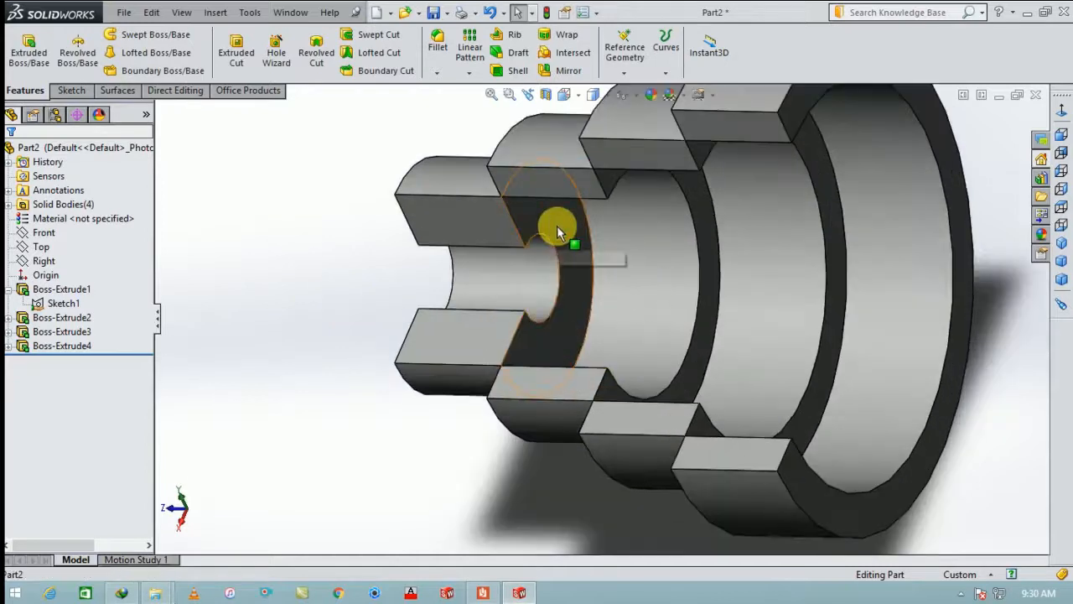
click(557, 226)
click(618, 177)
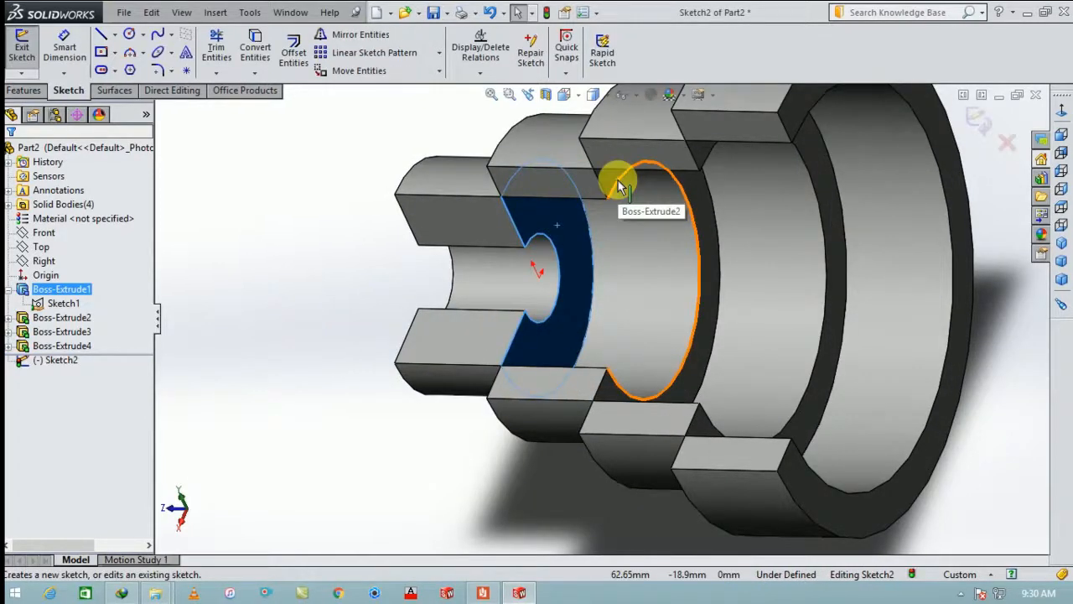
click(255, 49)
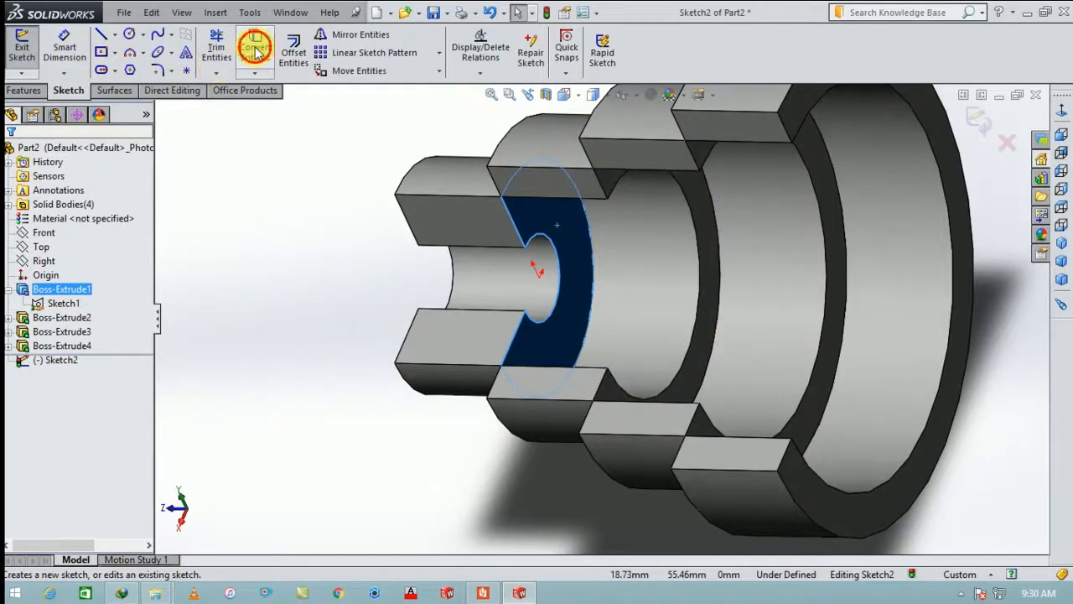
Extrude the converted face outline as a blind boss 8 mm deep into the second step, merged with the part
click(39, 94)
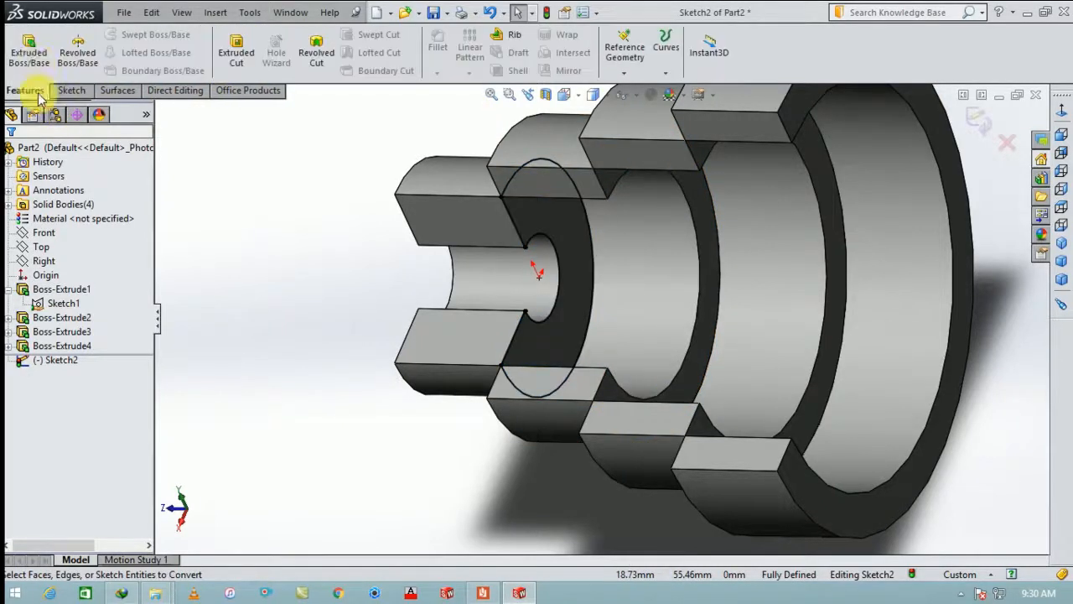
click(28, 49)
text(8)
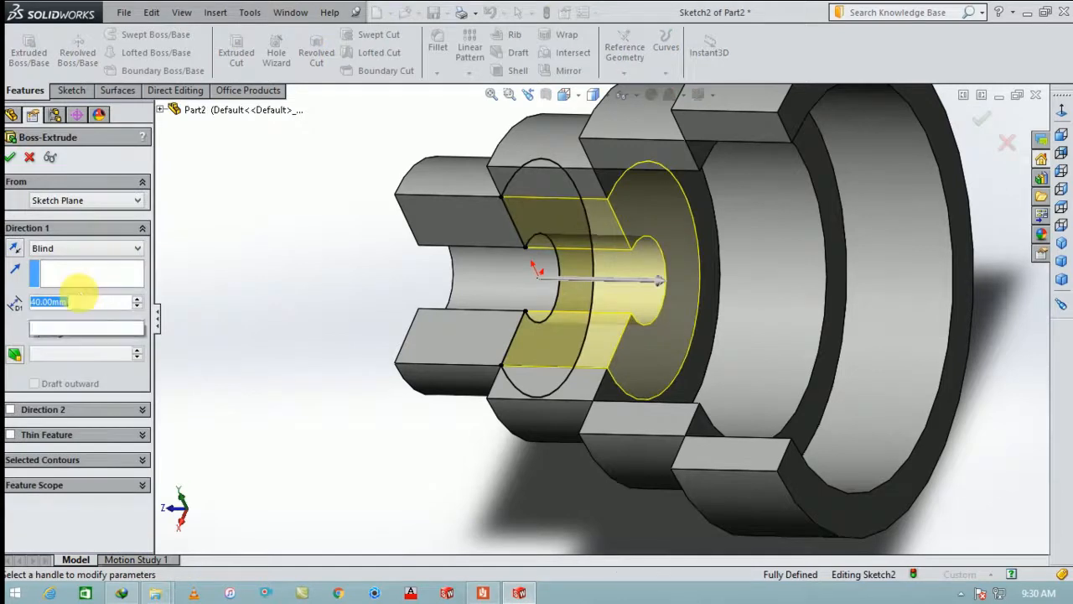
key(Return)
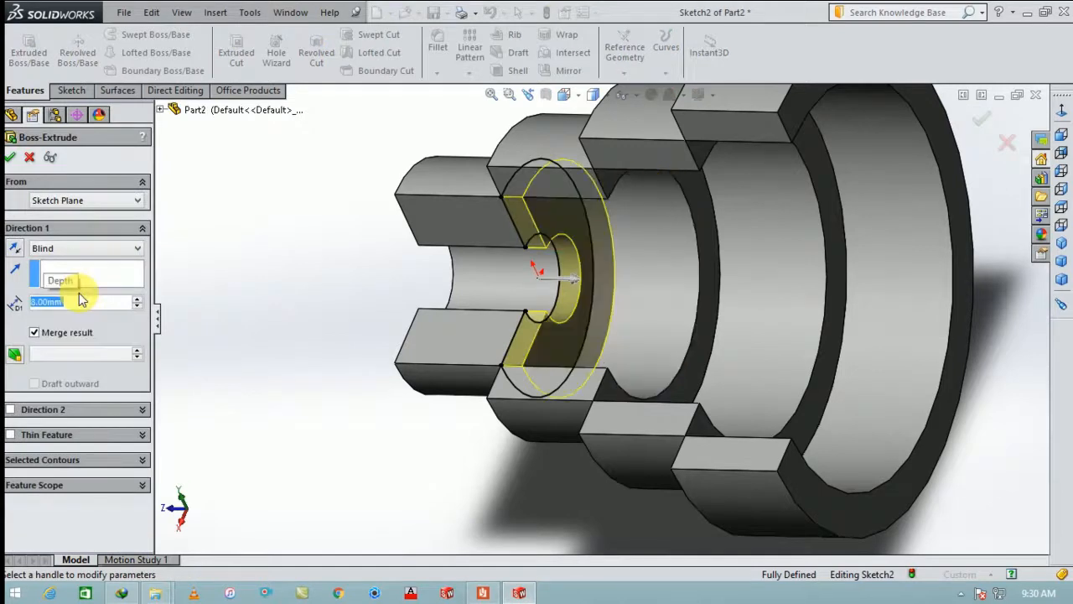
click(10, 158)
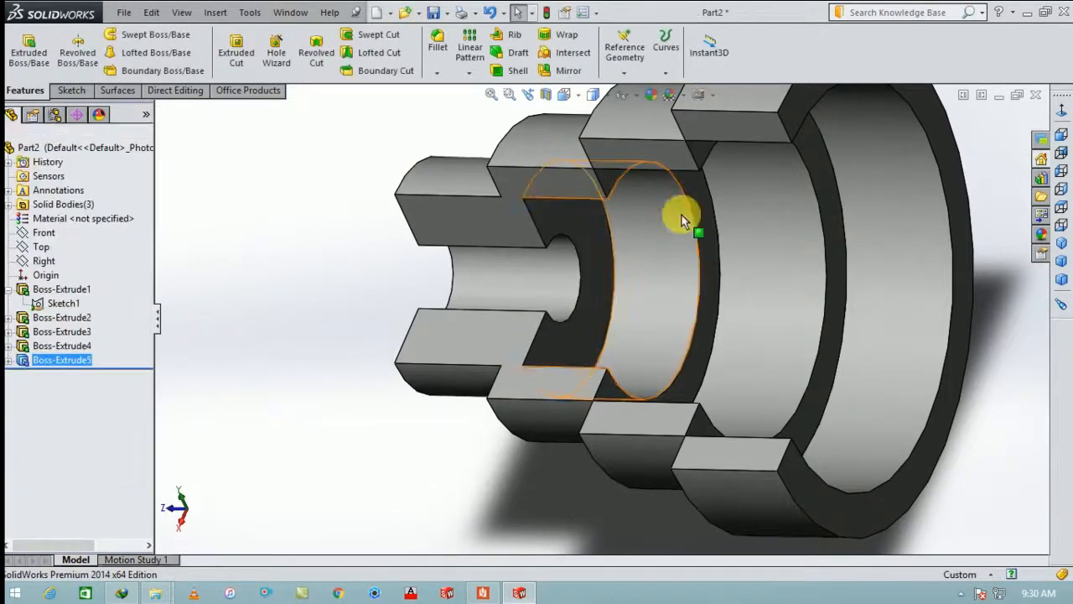
Convert the second step's inner end face outline into a new sketch and extrude it 8 mm into the third step, merged with the part
click(701, 196)
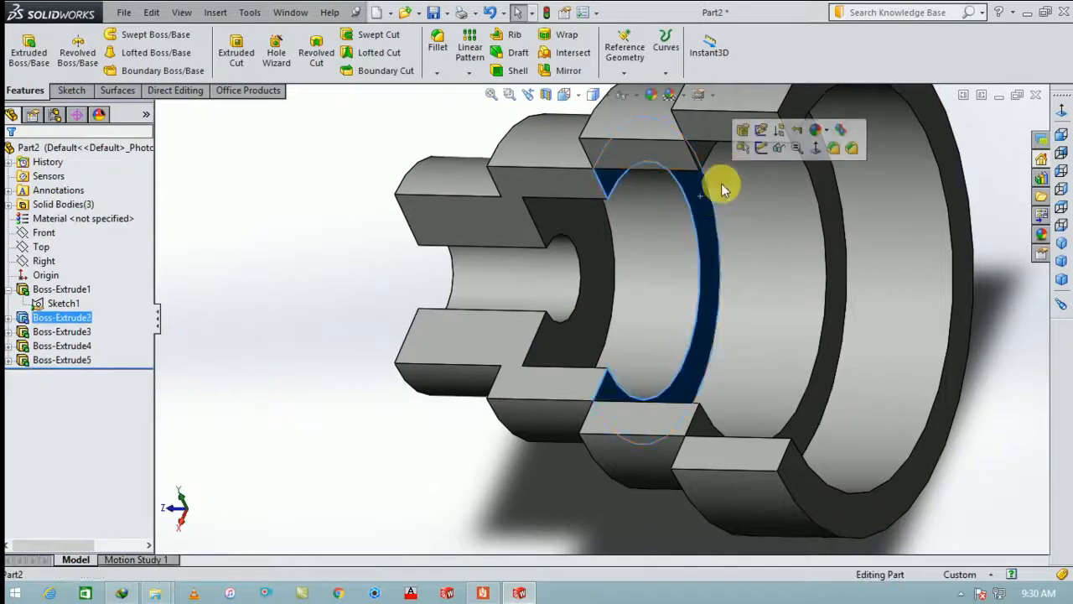
click(762, 149)
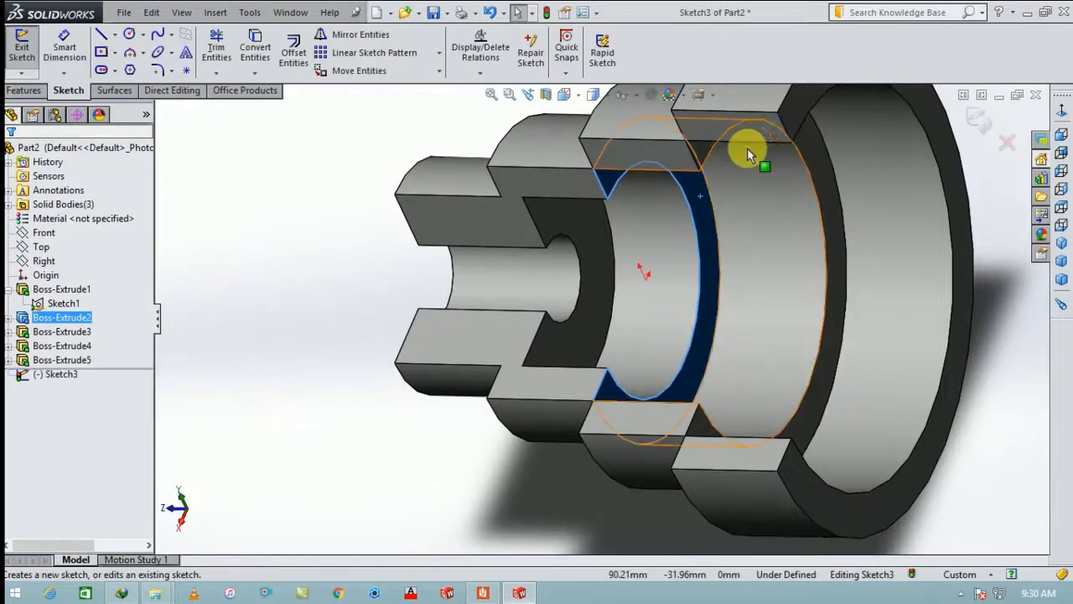
click(256, 46)
click(23, 90)
click(28, 52)
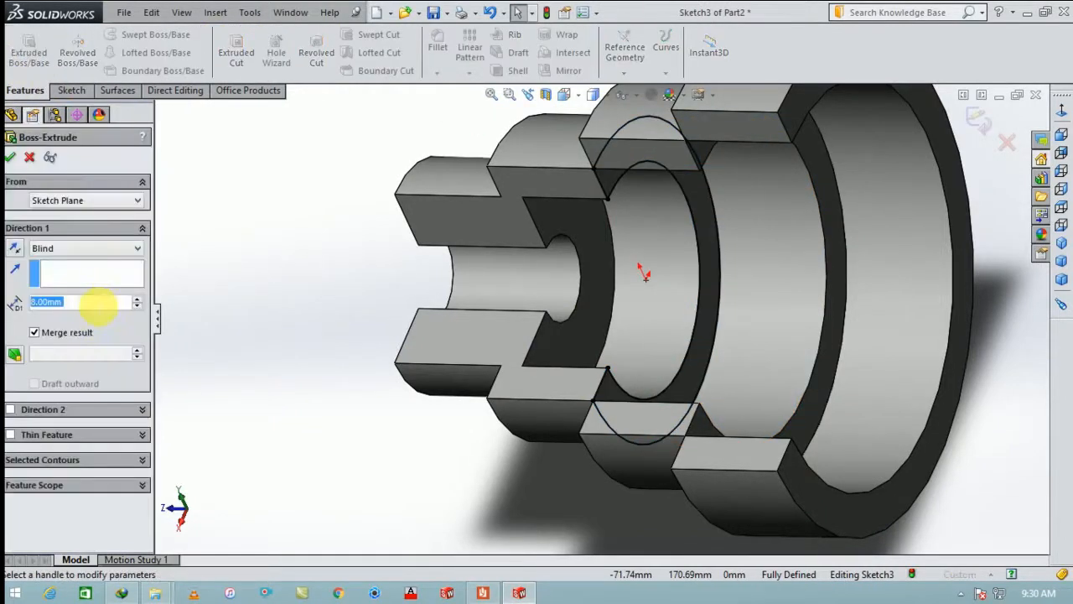
click(11, 160)
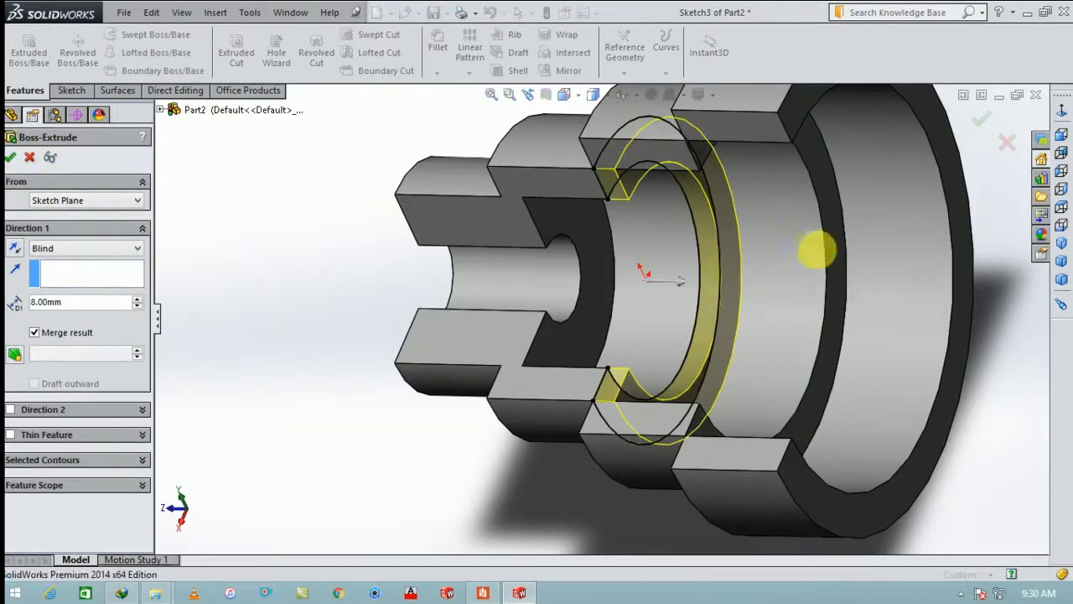
Convert the third step's inner end face outline into a new sketch and extrude it 8 mm into the largest step, merged with the part
click(827, 192)
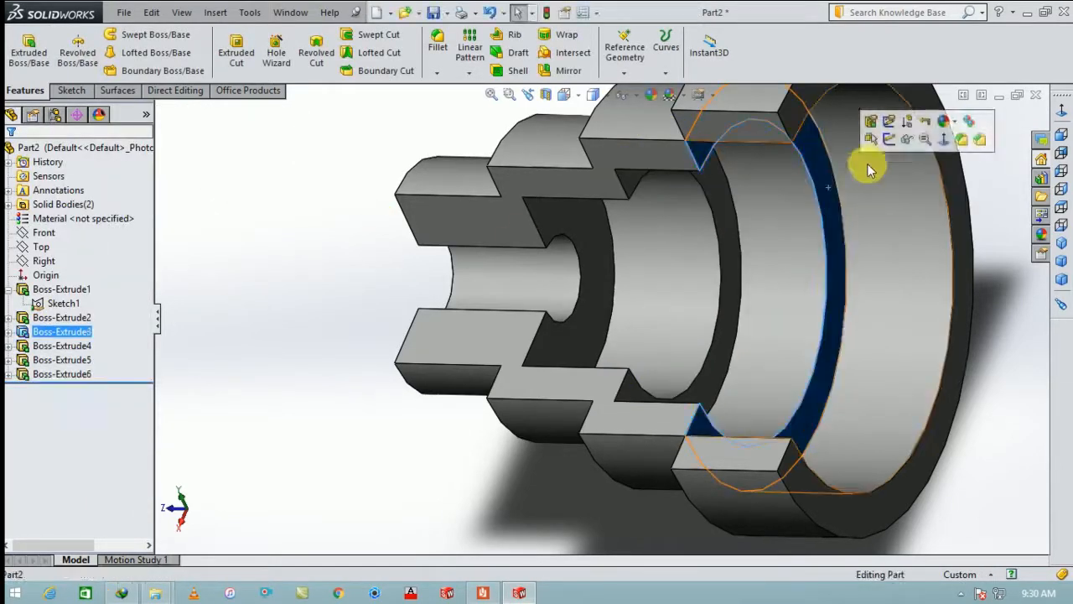
click(894, 137)
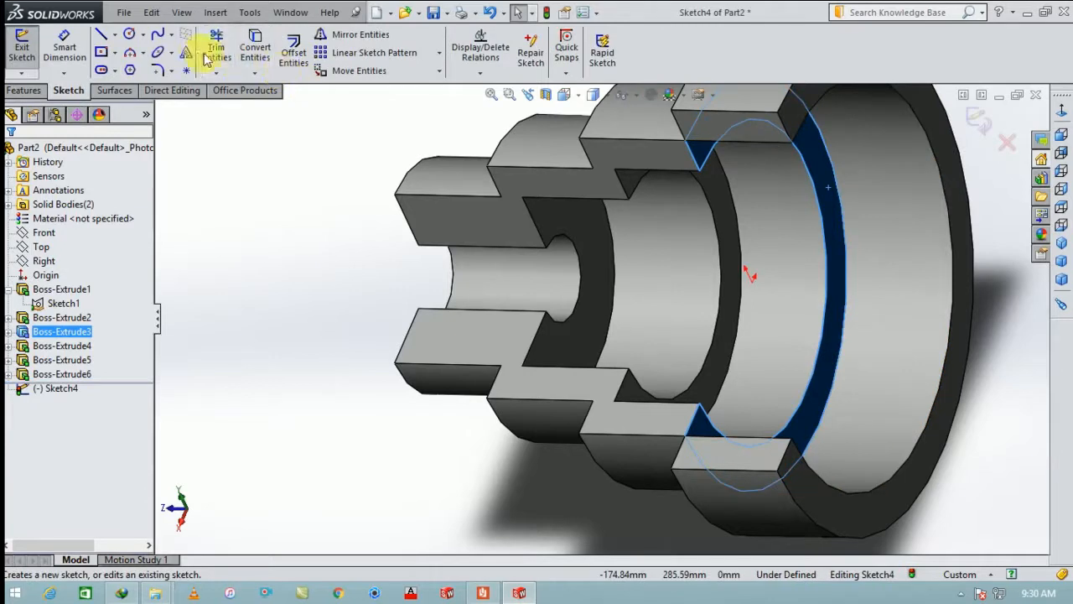
click(257, 49)
click(23, 91)
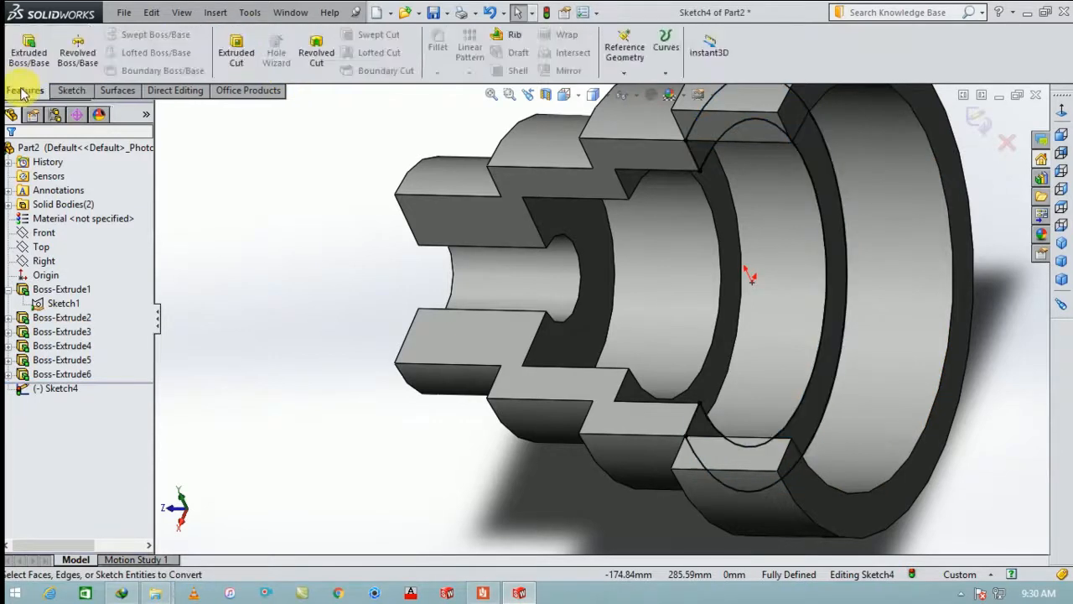
click(28, 50)
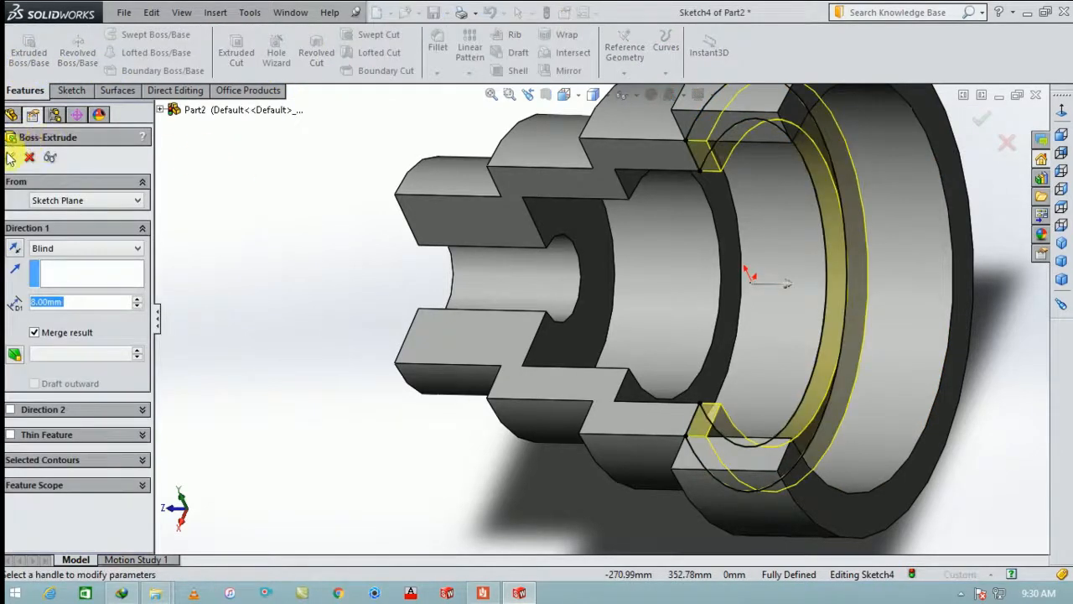
click(10, 157)
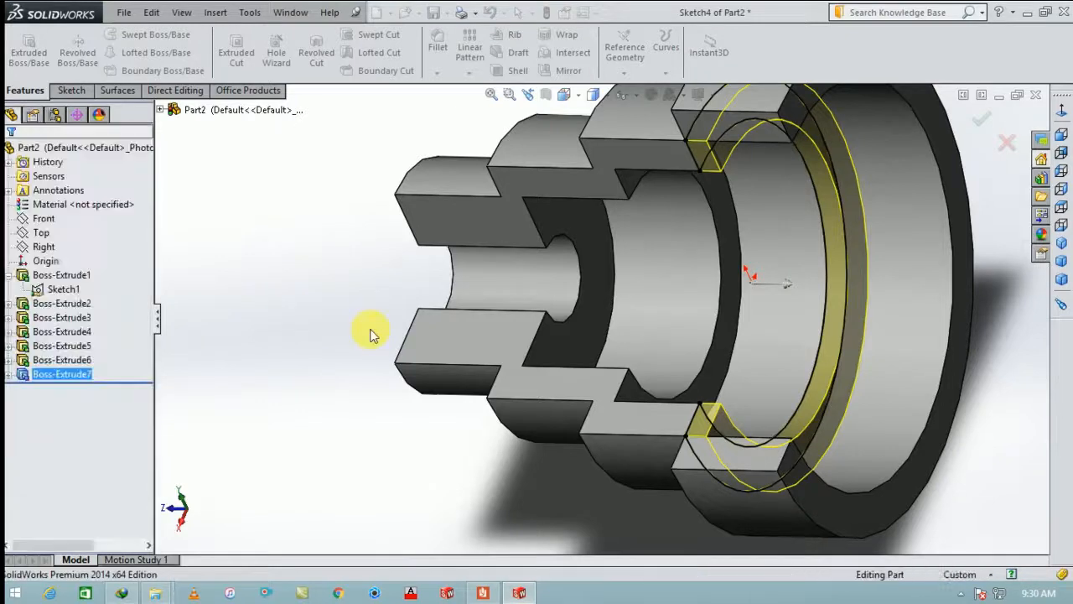
Start a sketch on the inner face of the first web and draw a circle about 46 mm in diameter centred on the origin
scroll(370, 329, up, 2)
middle_drag(701, 313, 688, 332)
scroll(618, 303, down, 2)
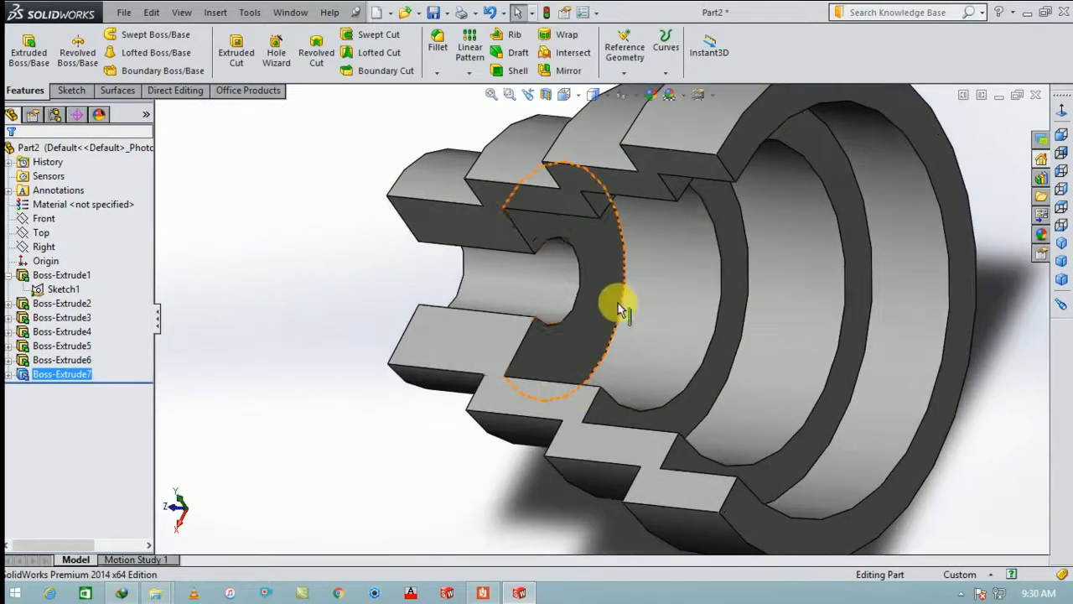
click(607, 296)
click(667, 256)
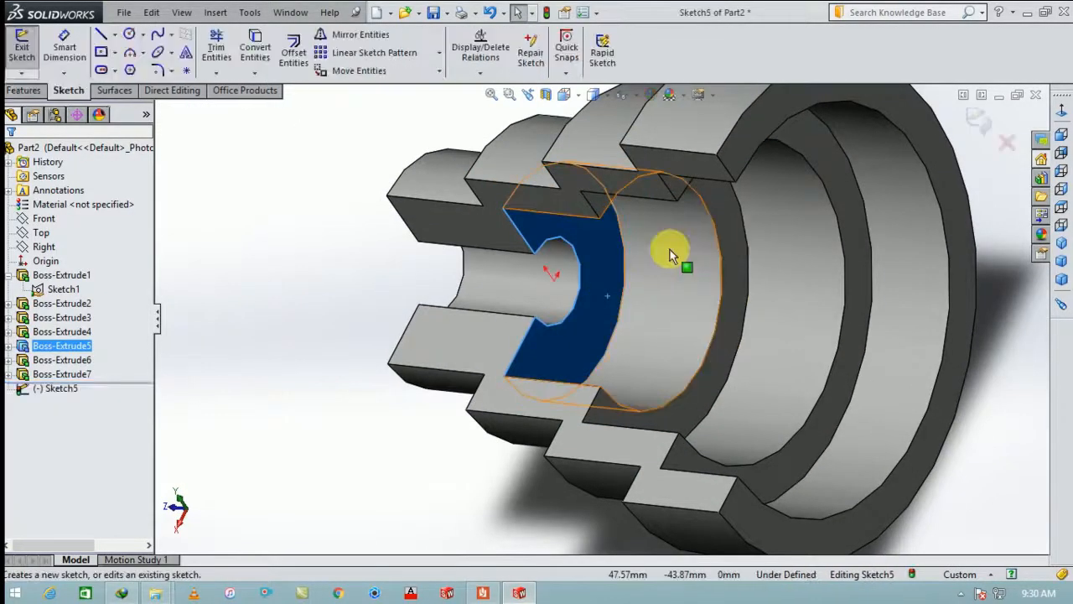
click(1063, 118)
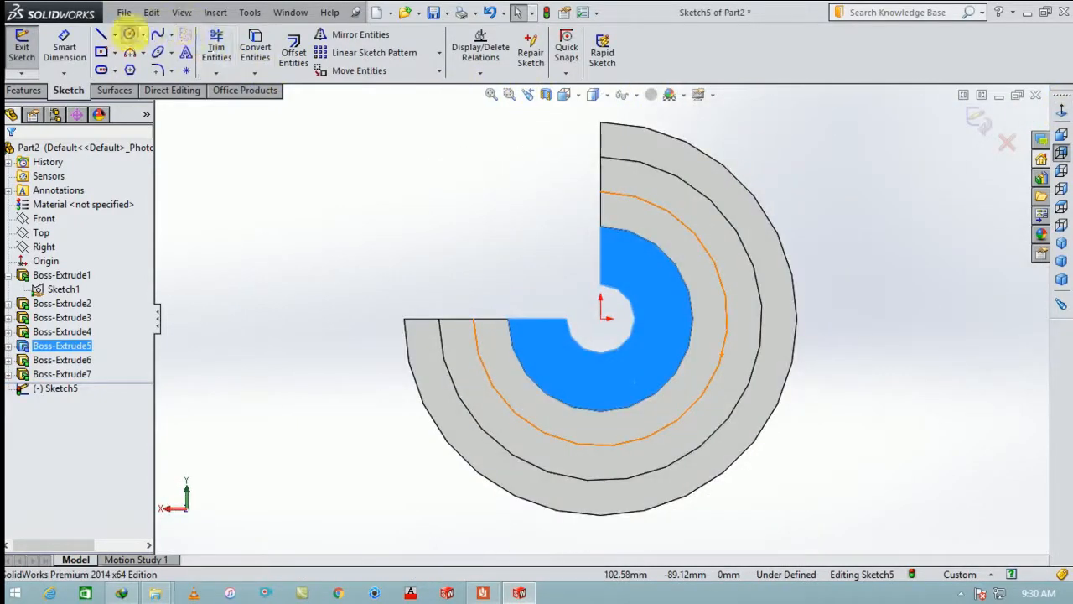
click(129, 34)
scroll(551, 311, down, 3)
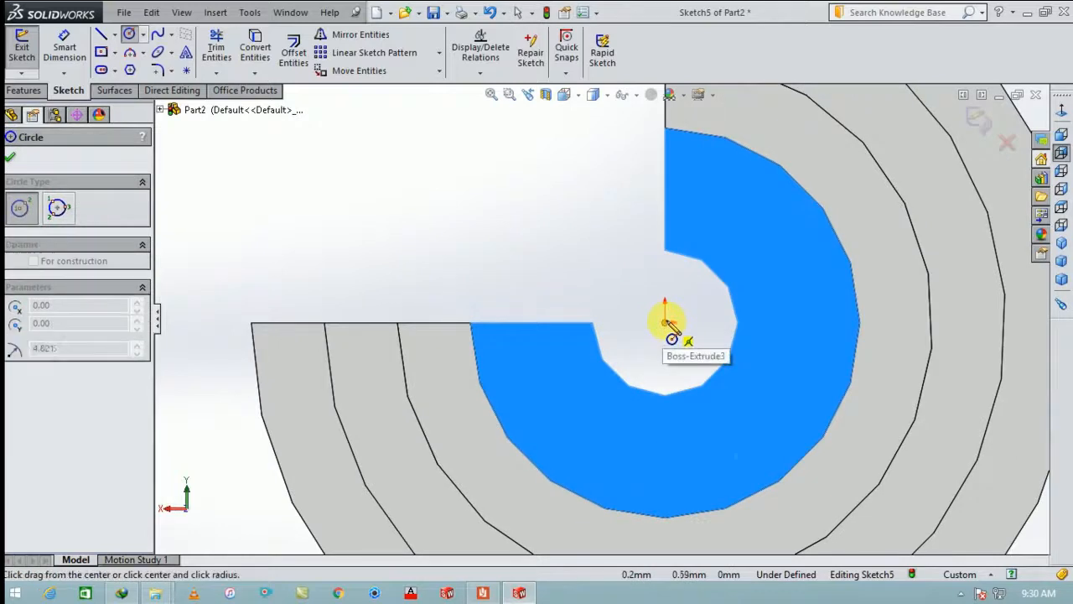
click(667, 322)
click(702, 275)
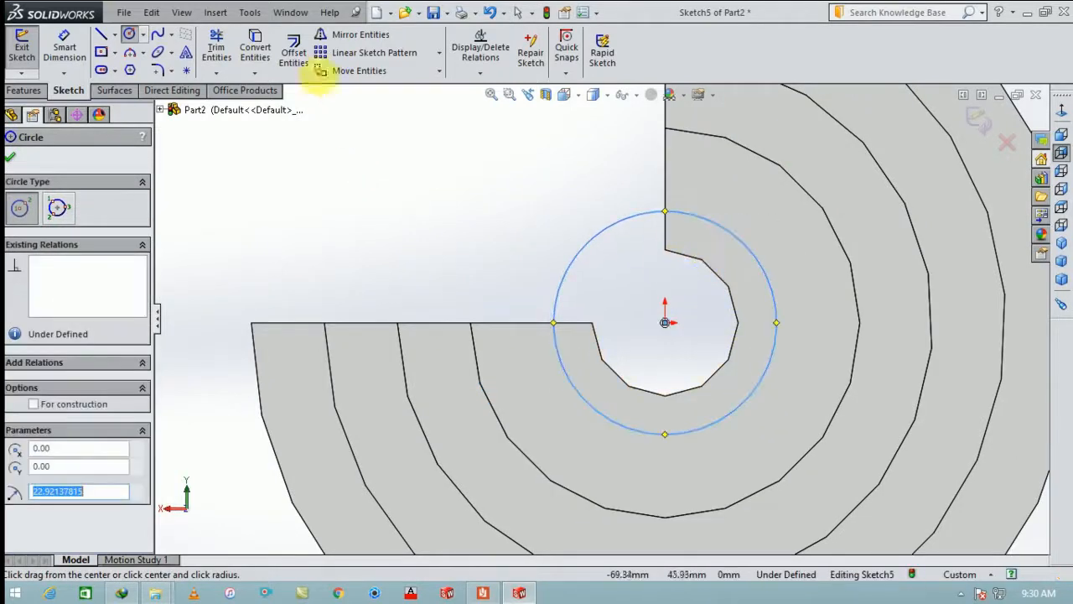
Convert the bore edge into a sketch arc and dimension the surrounding circle to a 60 mm diameter
click(255, 46)
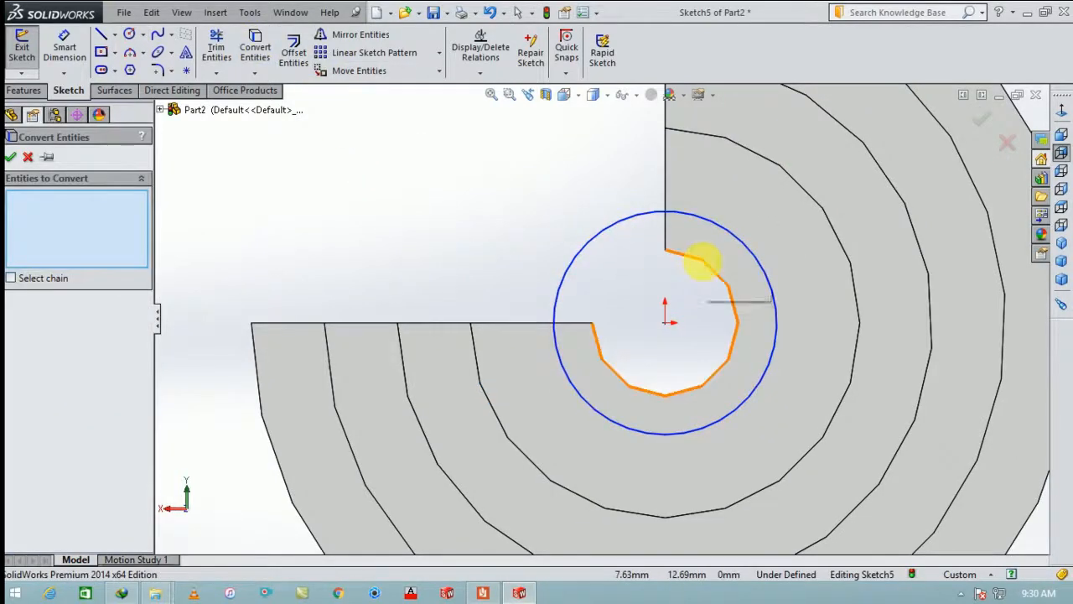
click(702, 263)
click(11, 159)
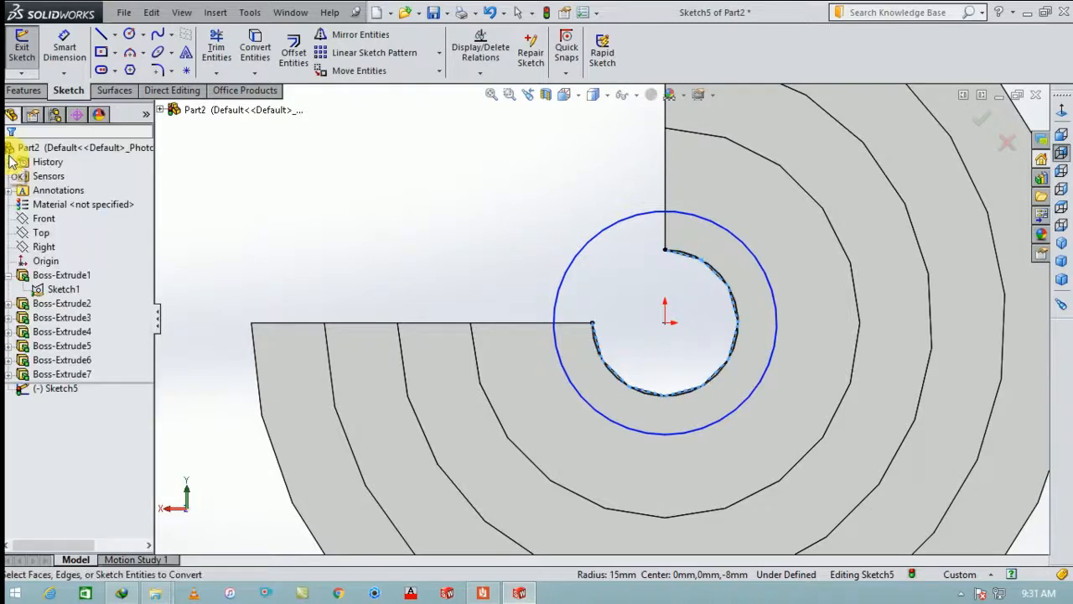
click(64, 46)
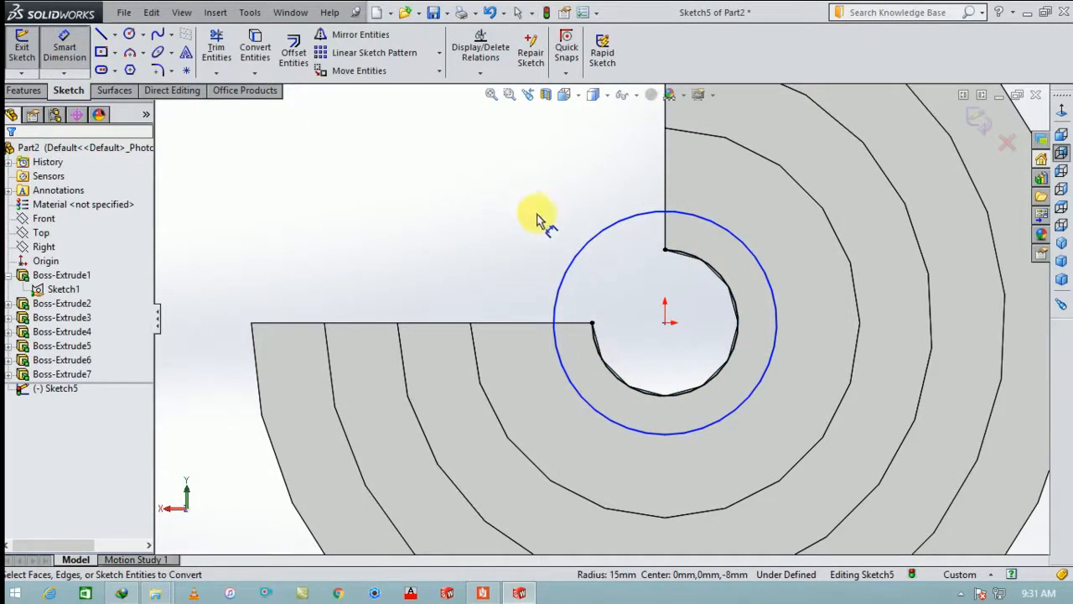
click(585, 253)
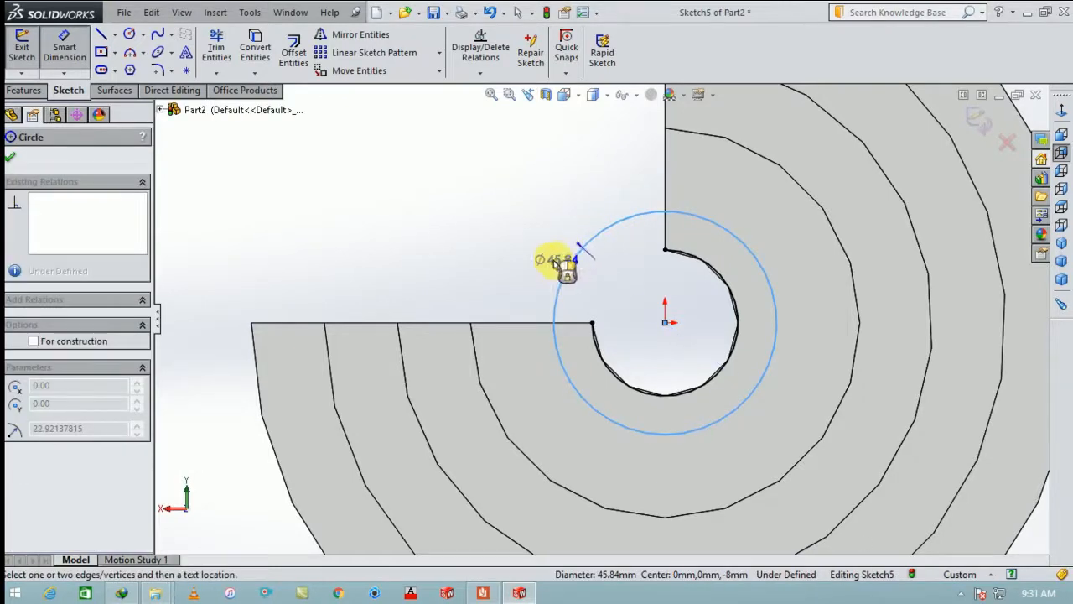
click(447, 206)
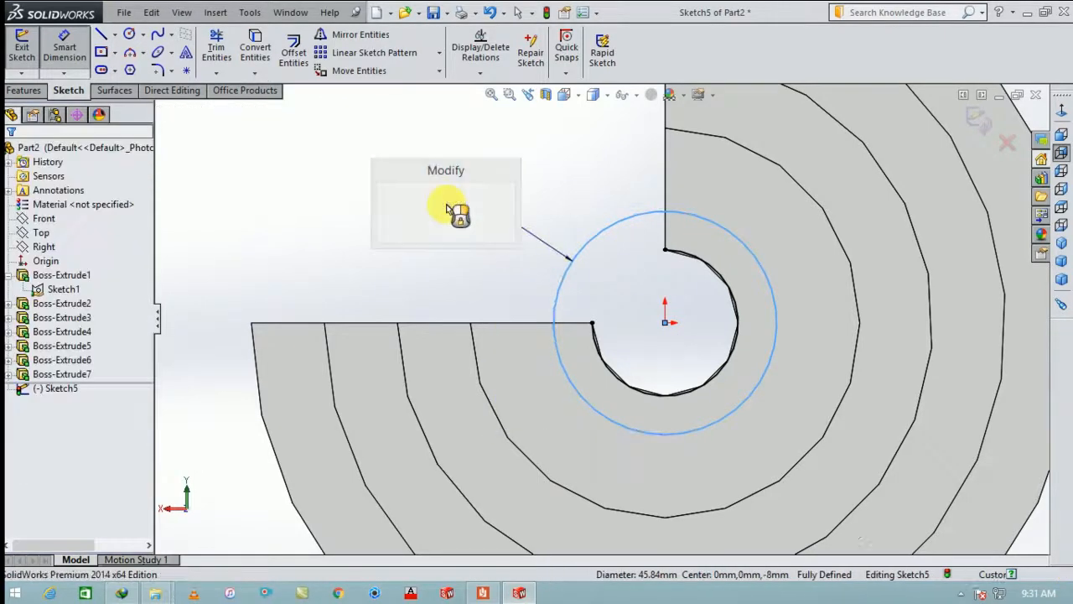
text(60)
key(Return)
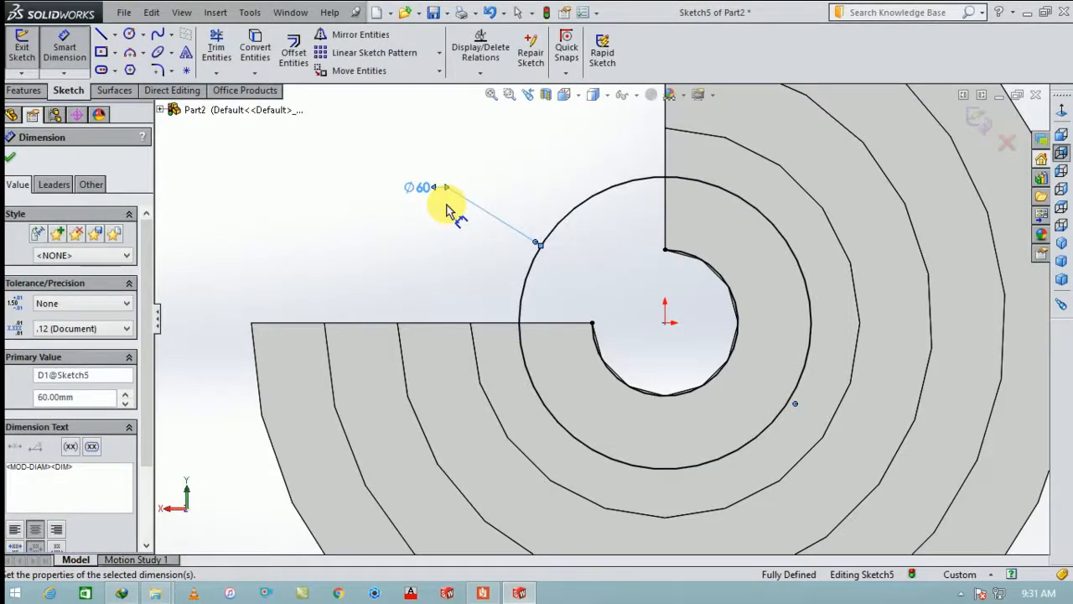
Draw a vertical 15 mm line from the circle to the bore arc's upper end and a horizontal line from the origin to its other end
click(101, 37)
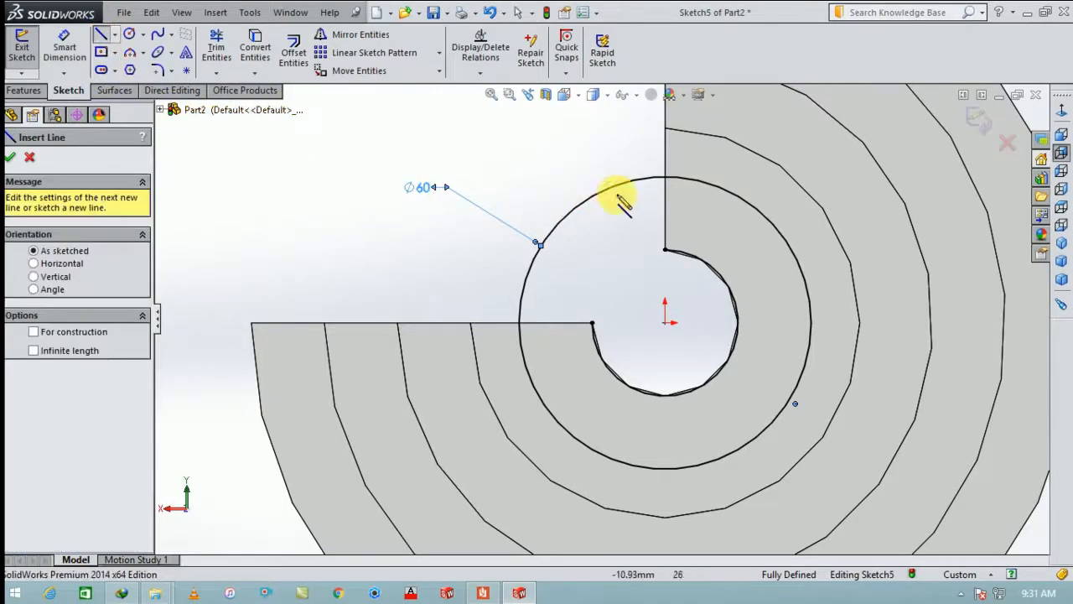
click(666, 178)
click(665, 249)
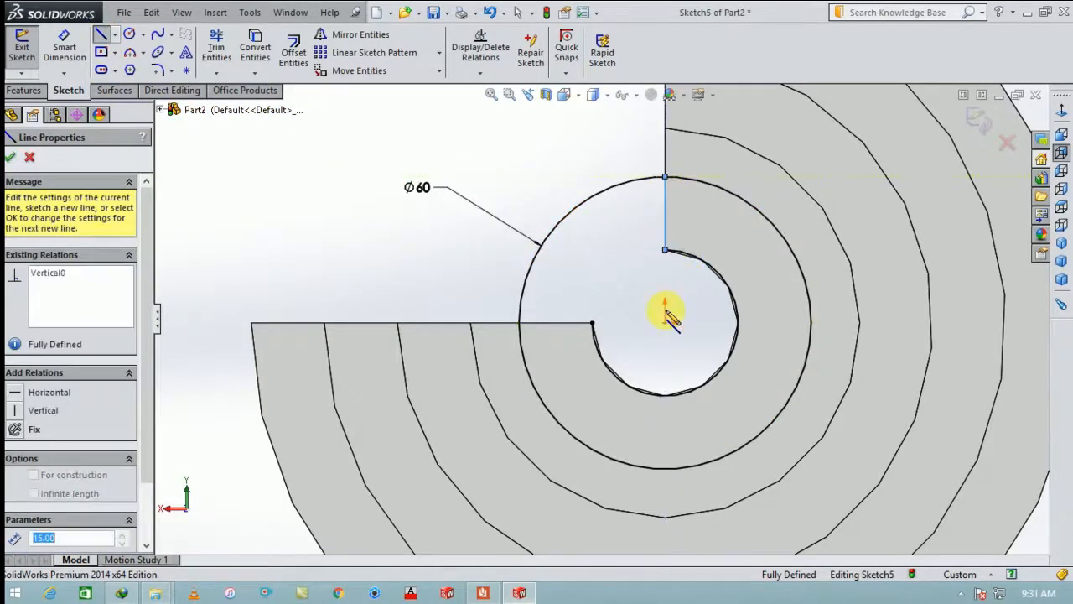
click(665, 323)
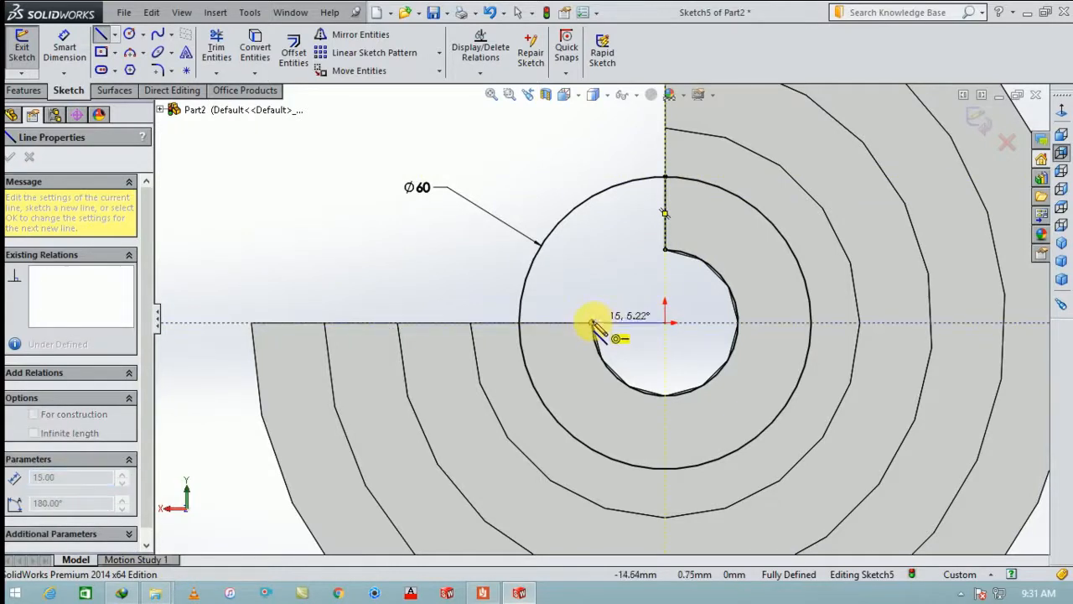
click(592, 324)
key(Escape)
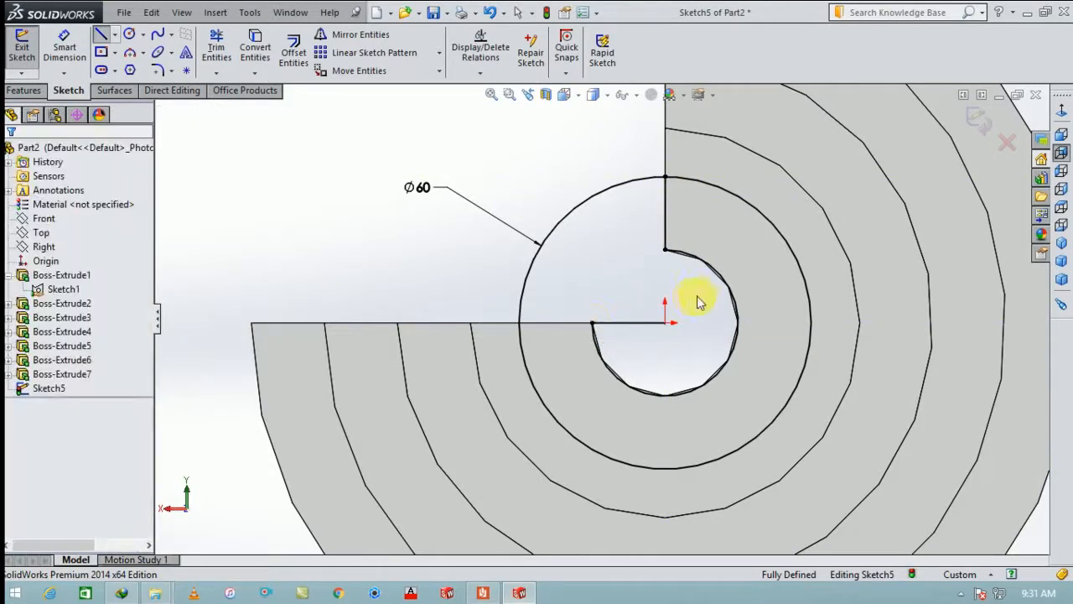
Try to trim the circle's quarter in the cutaway opening, then undo the trim
click(217, 46)
drag(524, 180, 623, 284)
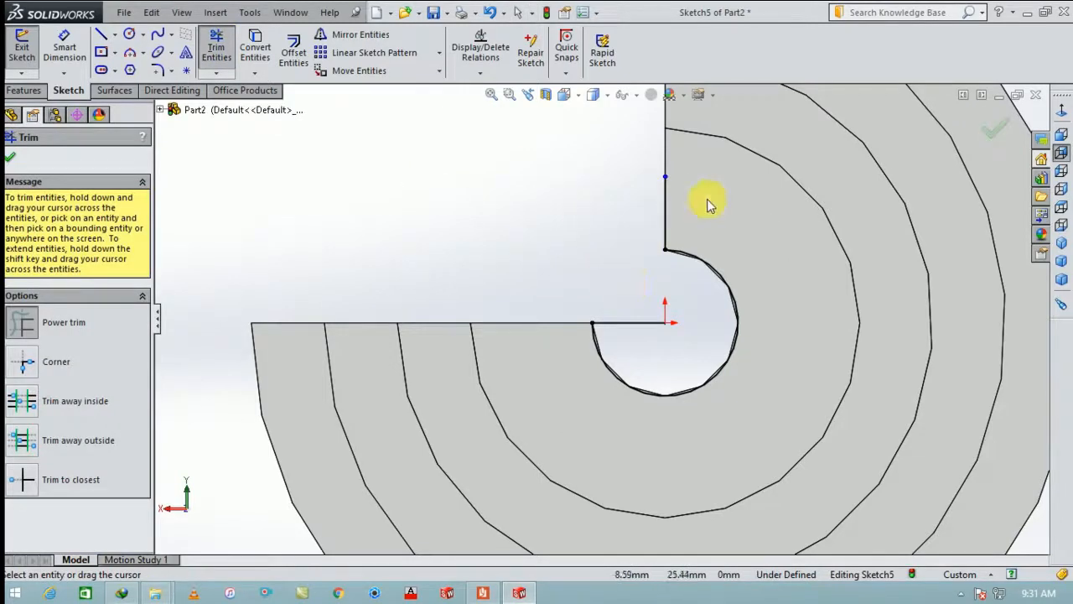
key(ctrl+z)
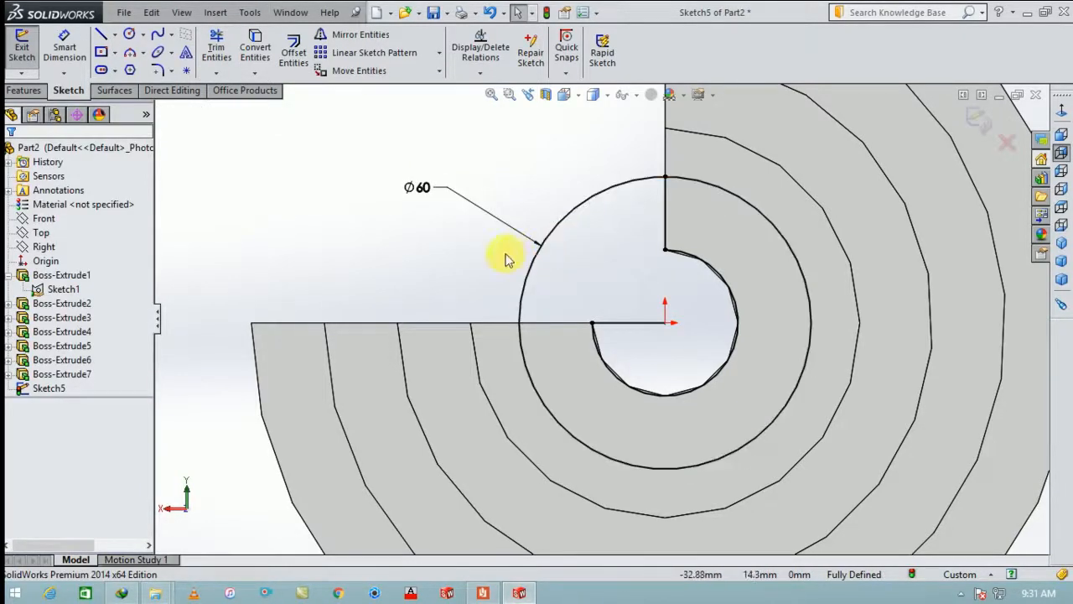
Close the hub profile with a horizontal line from the circle to the bore arc, and trim the circle's open quarter and the extra origin line
click(102, 34)
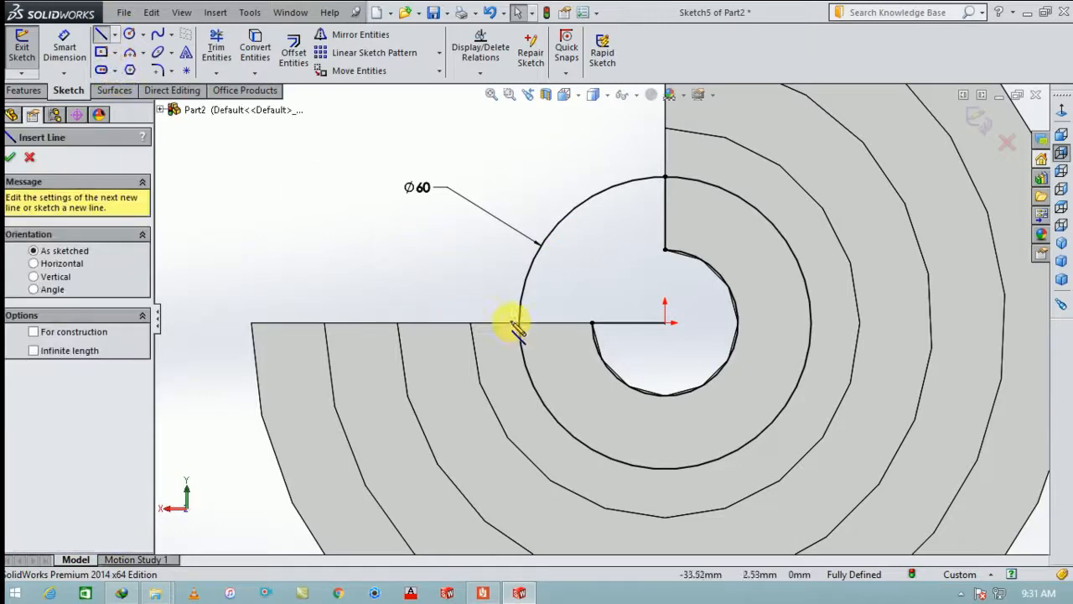
click(520, 323)
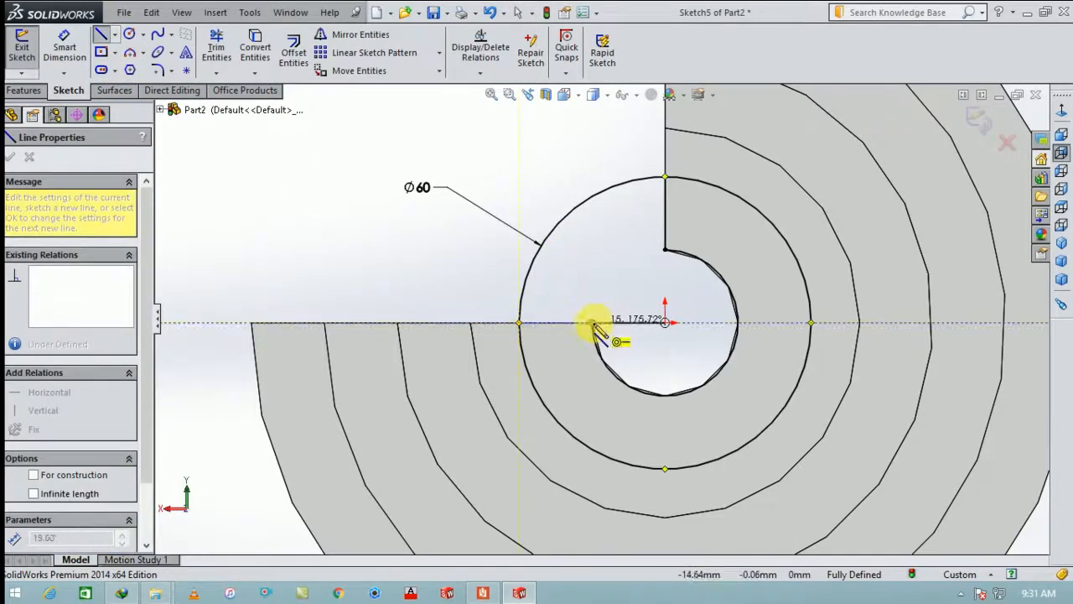
click(593, 323)
key(Escape)
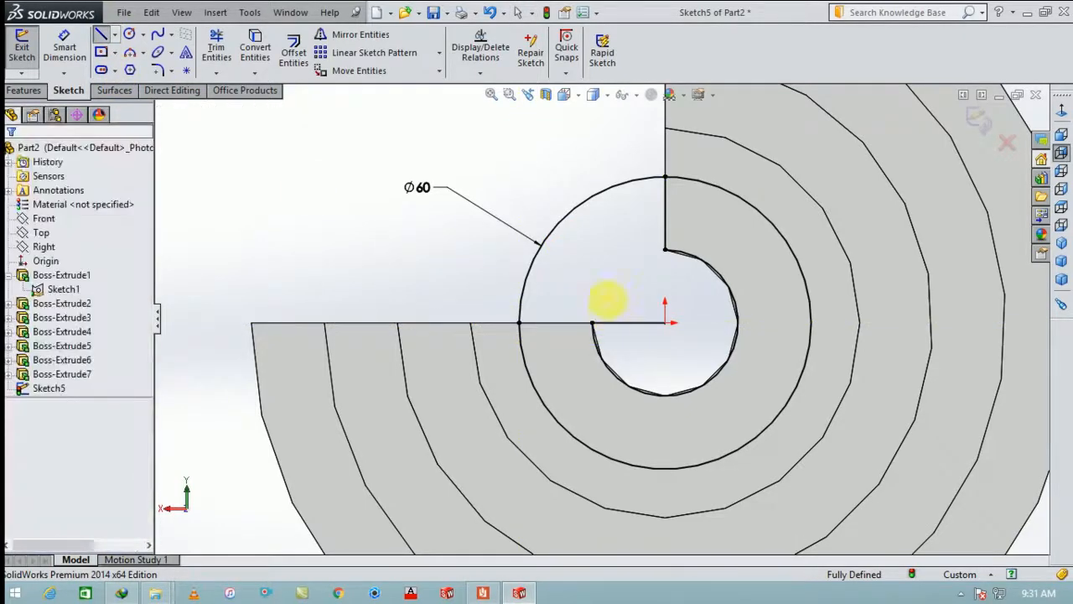
click(216, 48)
drag(534, 210, 638, 265)
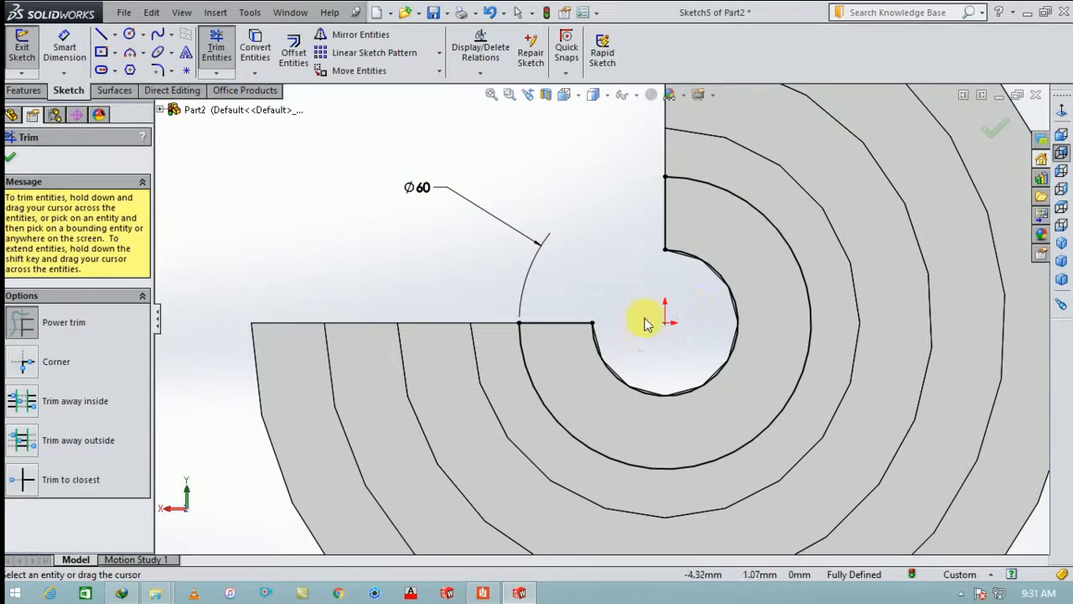
Extrude the hub profile as a blind boss 72 mm deep through the pulley's interior, merged with the part
scroll(644, 322, up, 3)
mouse_move(643, 318)
middle_down()
mouse_move(704, 356)
mouse_move(659, 347)
middle_up()
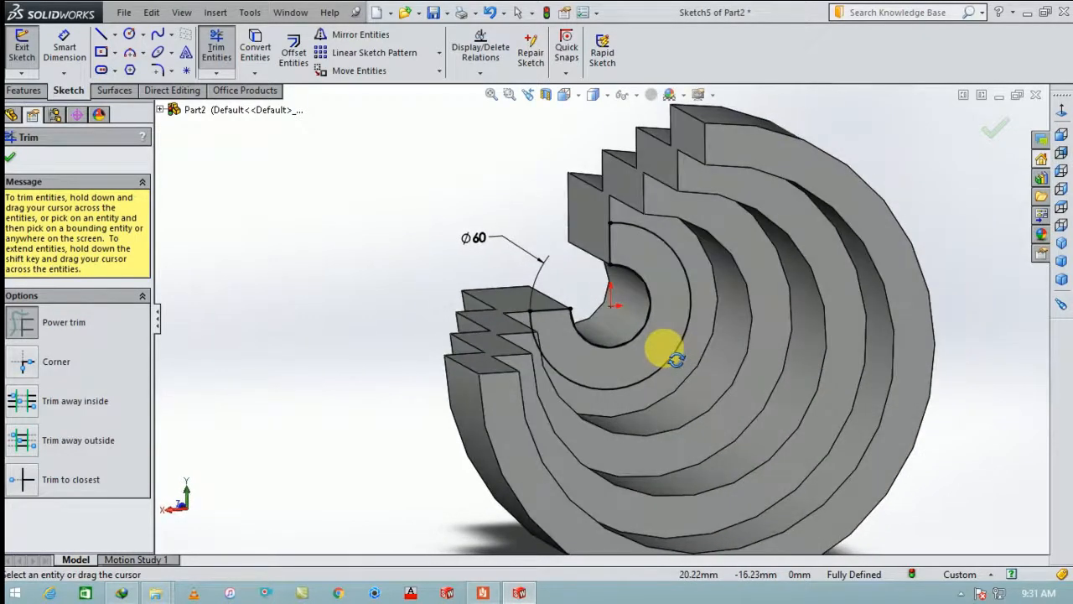
click(24, 91)
click(29, 50)
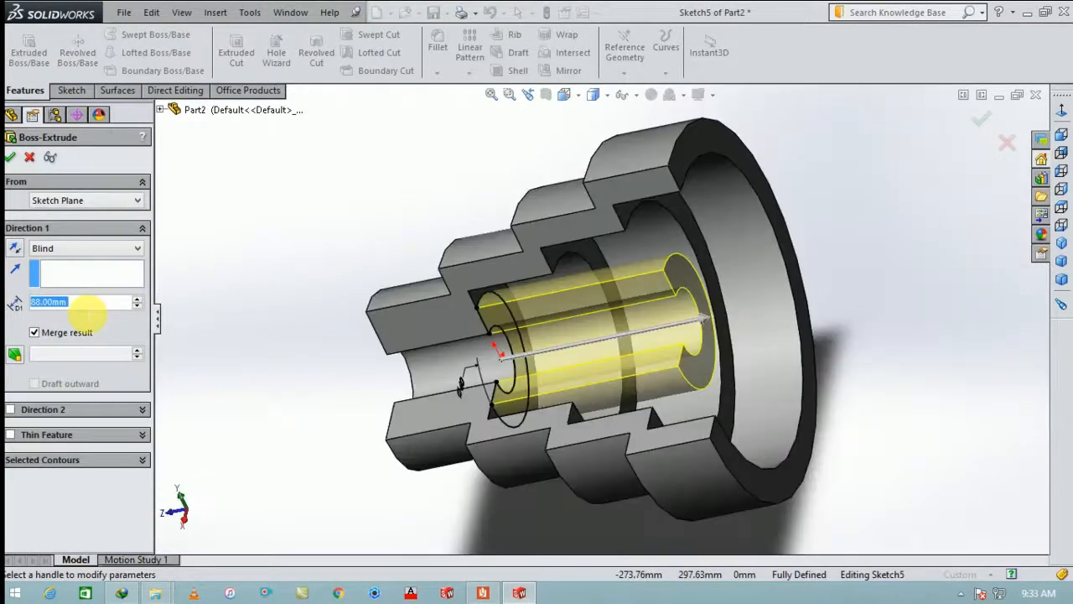
text(72)
key(Return)
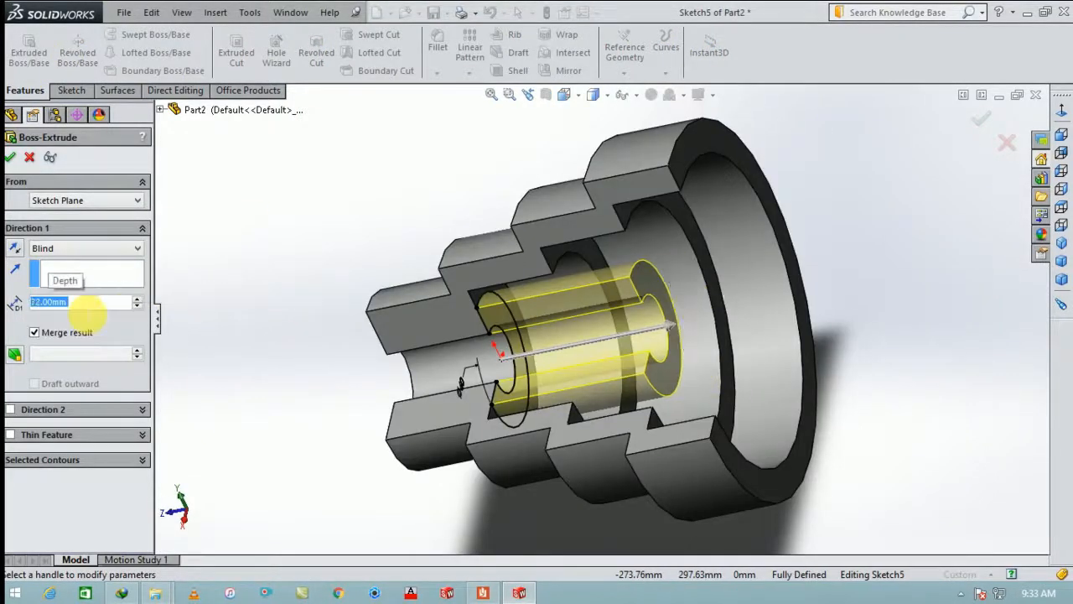
click(10, 157)
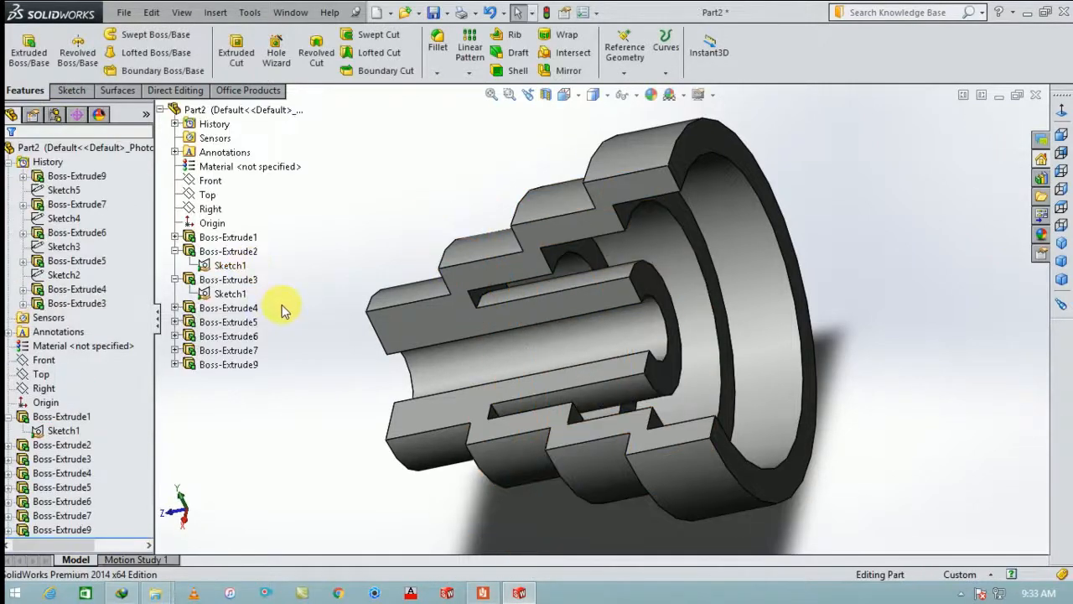
scroll(282, 307, up, 2)
middle_drag(314, 308, 430, 282)
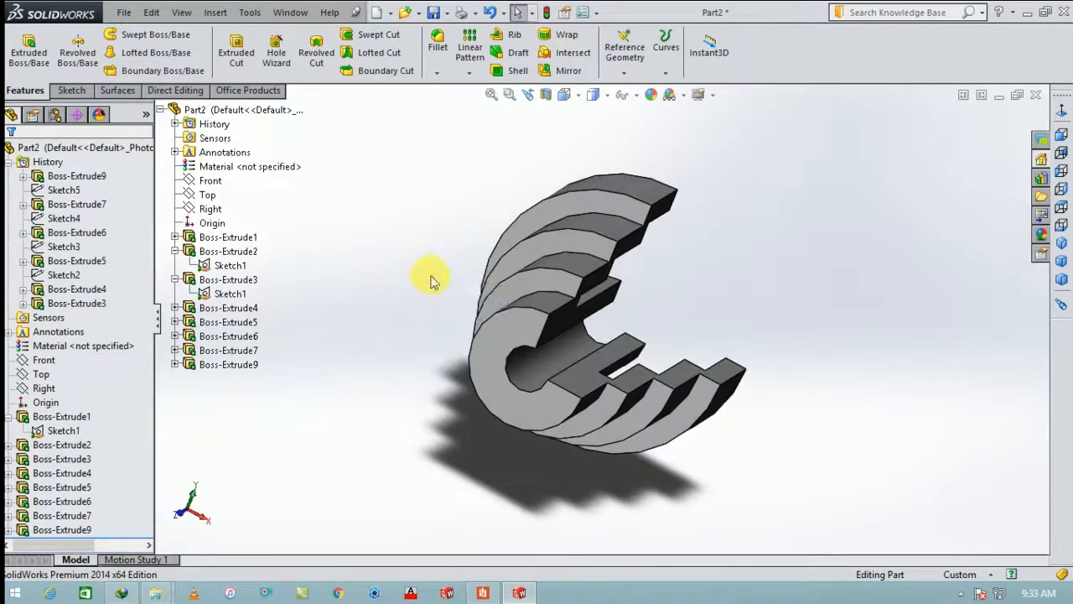
Start a sketch on the front face of the smallest pulley step and convert the bore's arc edge into it
click(517, 335)
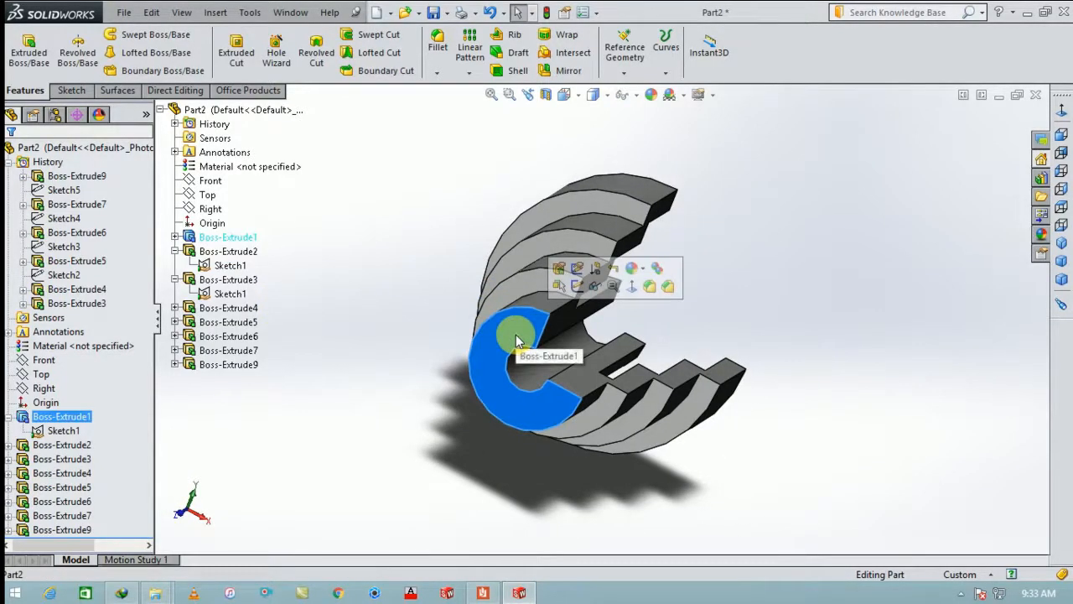
click(818, 338)
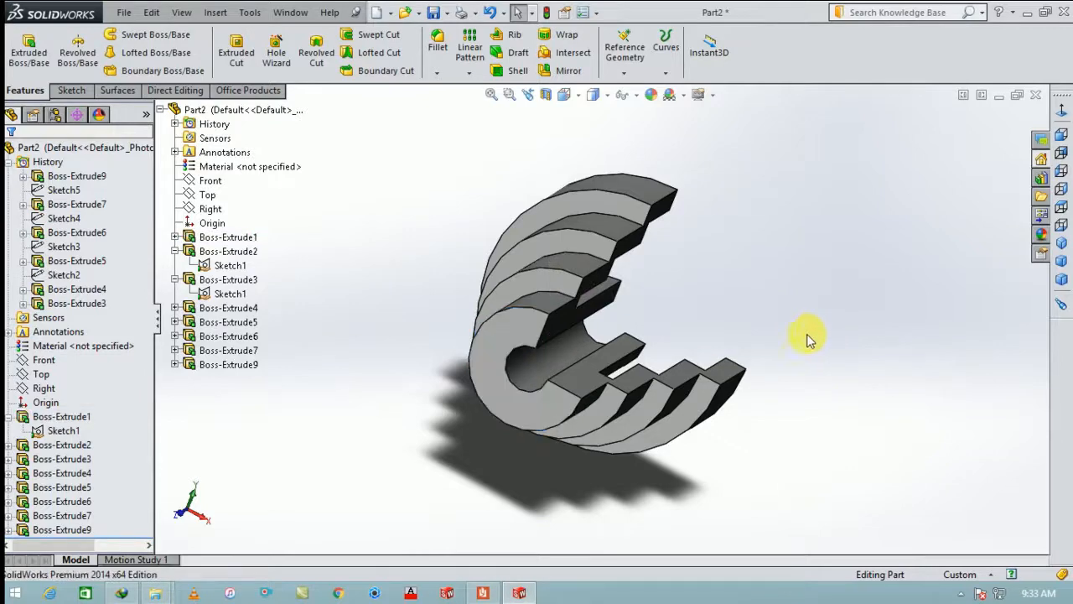
middle_drag(751, 336, 659, 292)
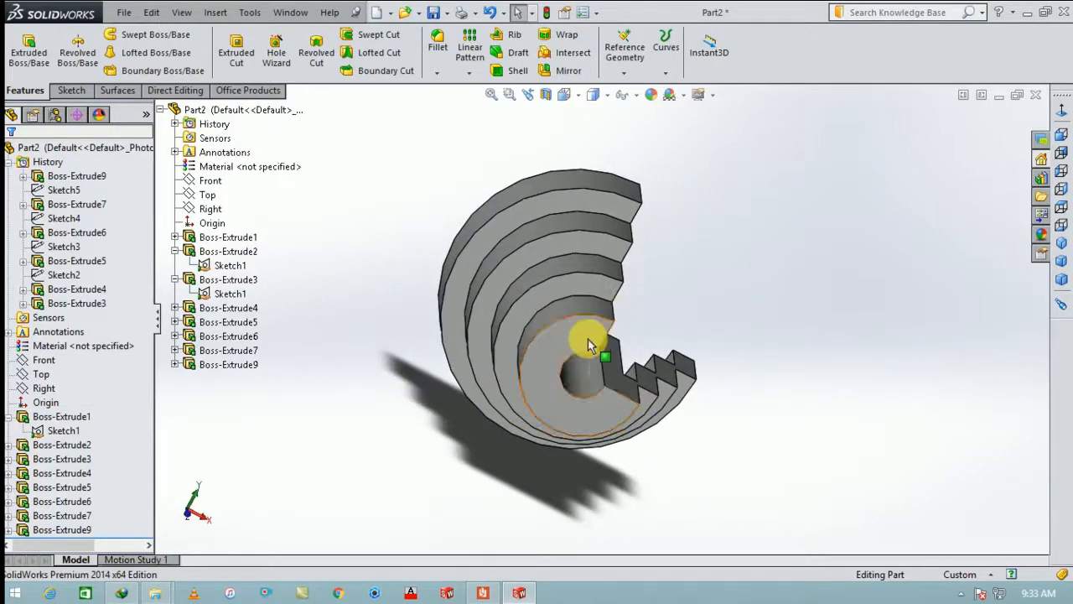
click(621, 344)
click(650, 290)
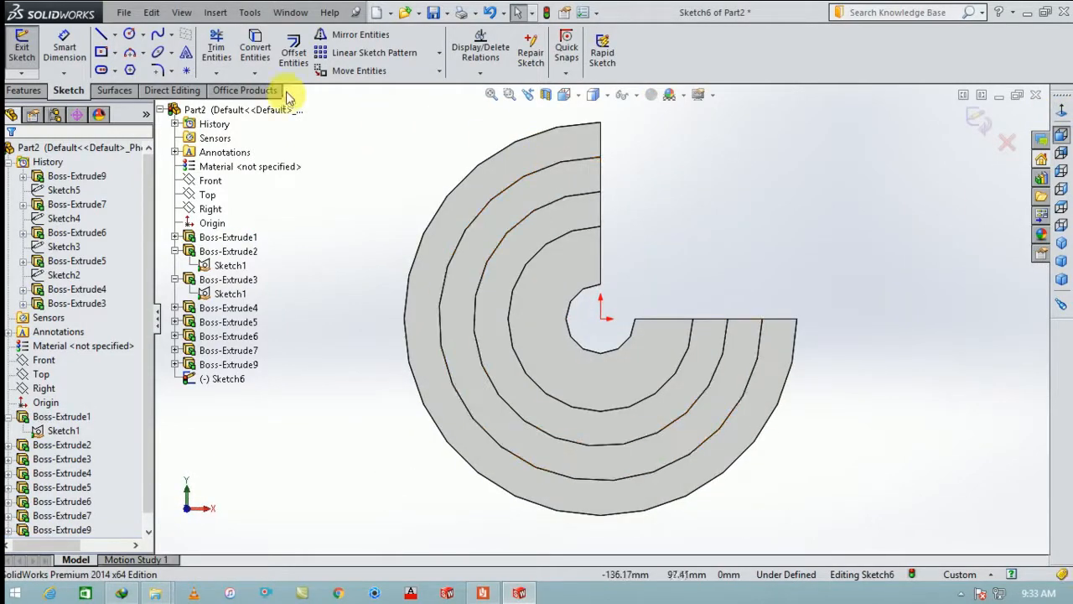
click(263, 46)
scroll(608, 352, down, 3)
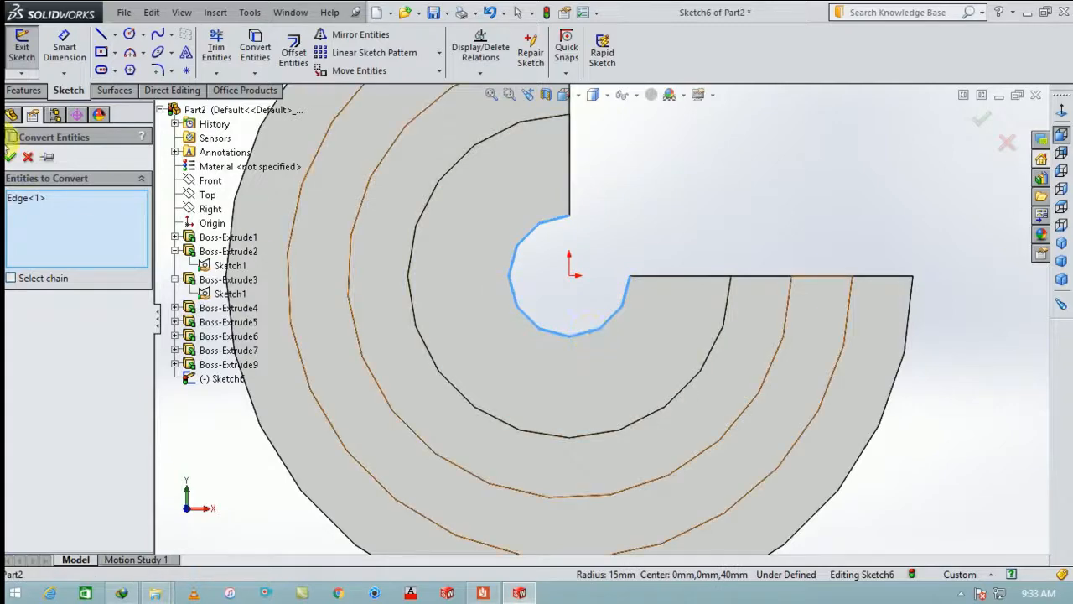
click(10, 159)
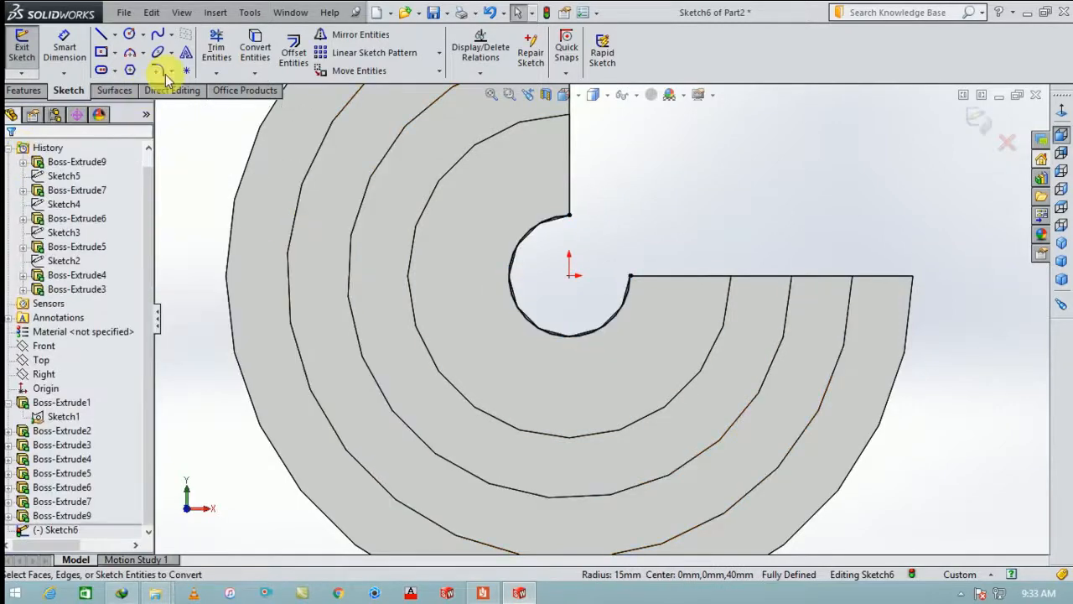
Draw a vertical line from the origin to about 6 mm below the bore arc, a horizontal line about 6.6 mm long, and a vertical line back across the arc
click(101, 37)
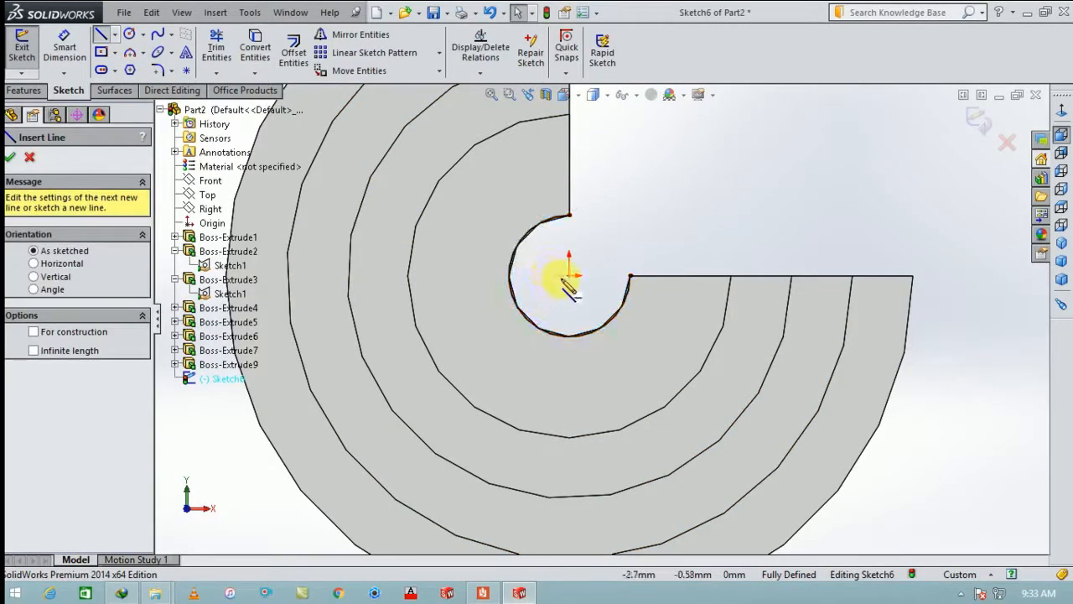
drag(570, 277, 576, 331)
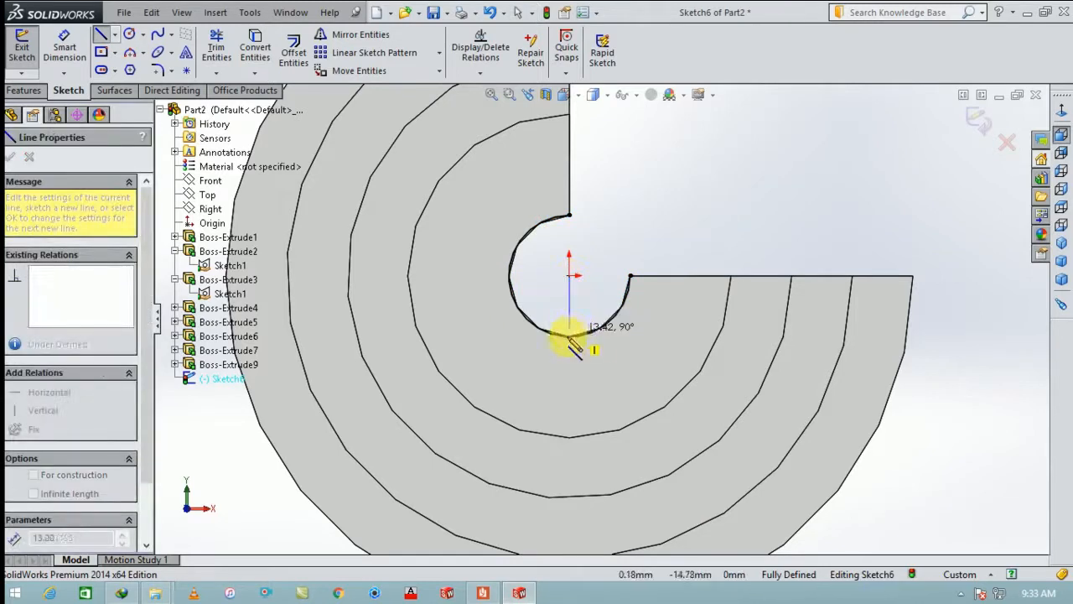
click(569, 338)
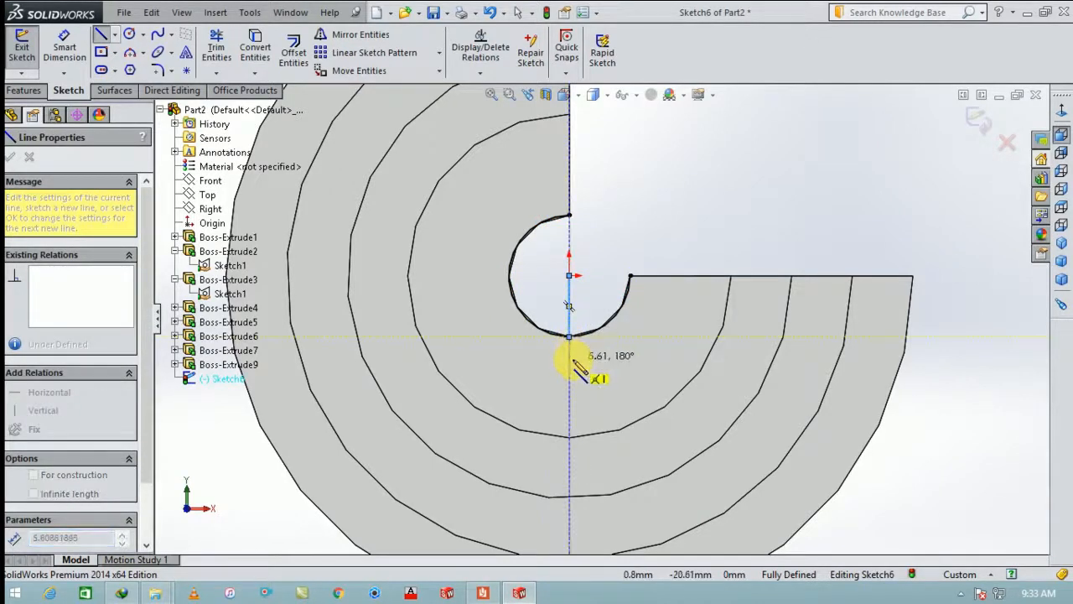
click(574, 362)
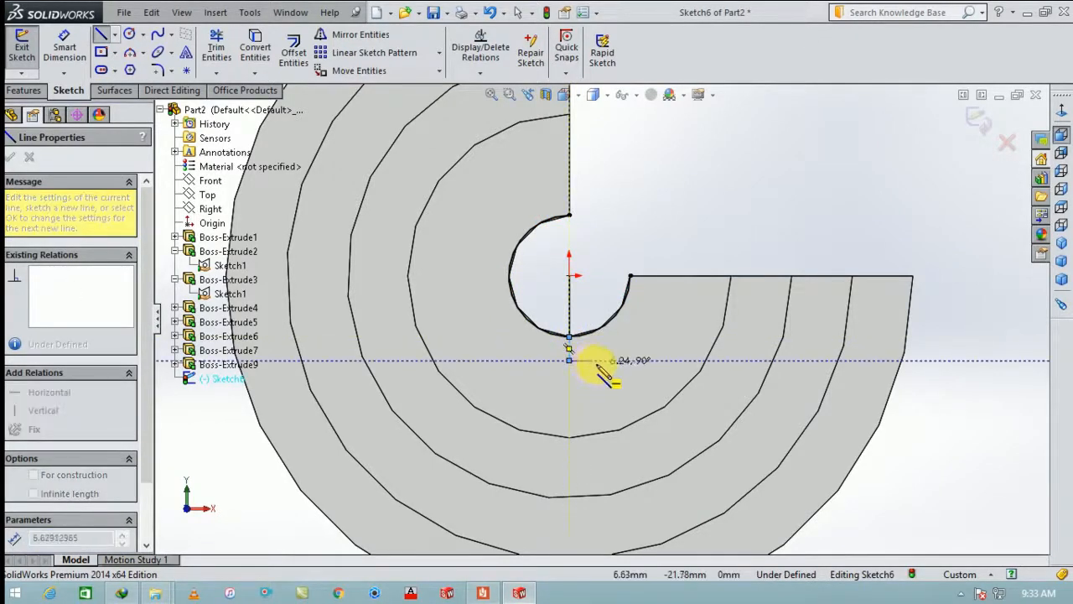
click(596, 361)
double_click(596, 318)
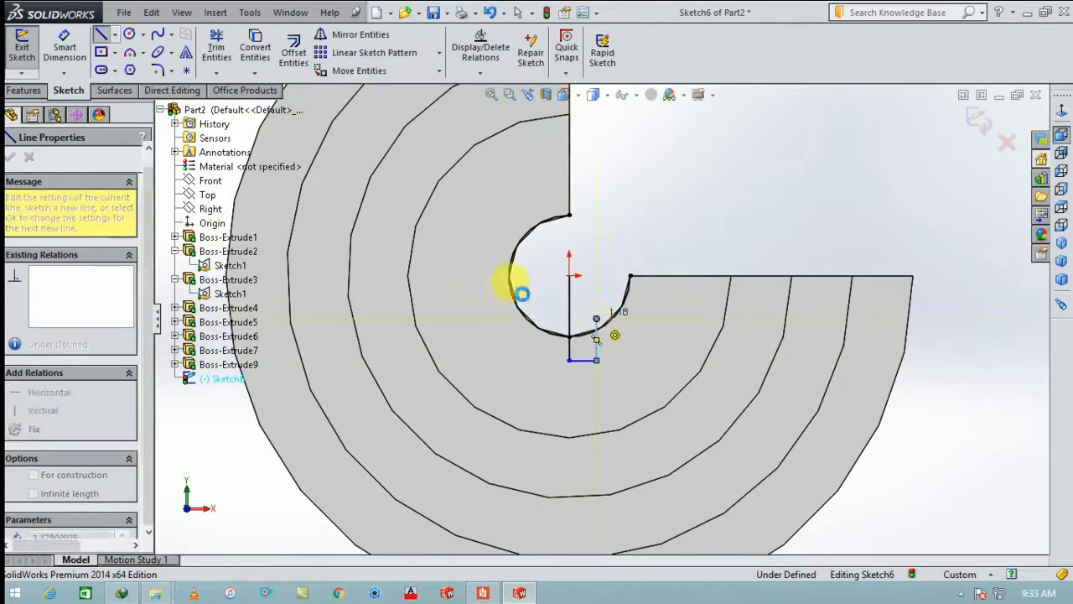
key(Escape)
Dimension the half keyway 3 mm deep below the bore arc and 3 mm wide from the vertical centre line
click(64, 46)
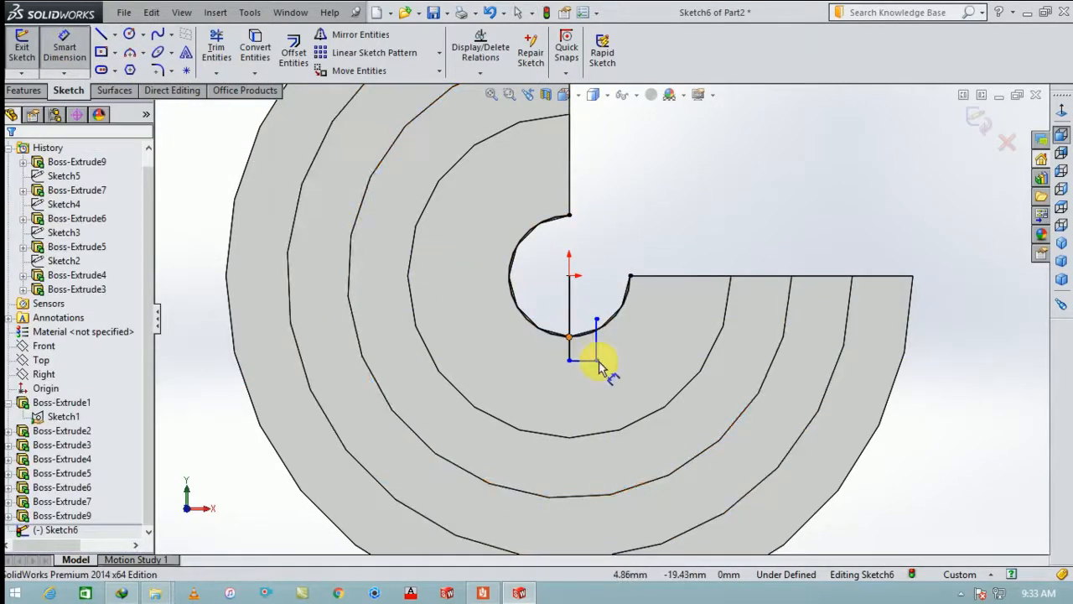
scroll(599, 366, down, 5)
click(544, 325)
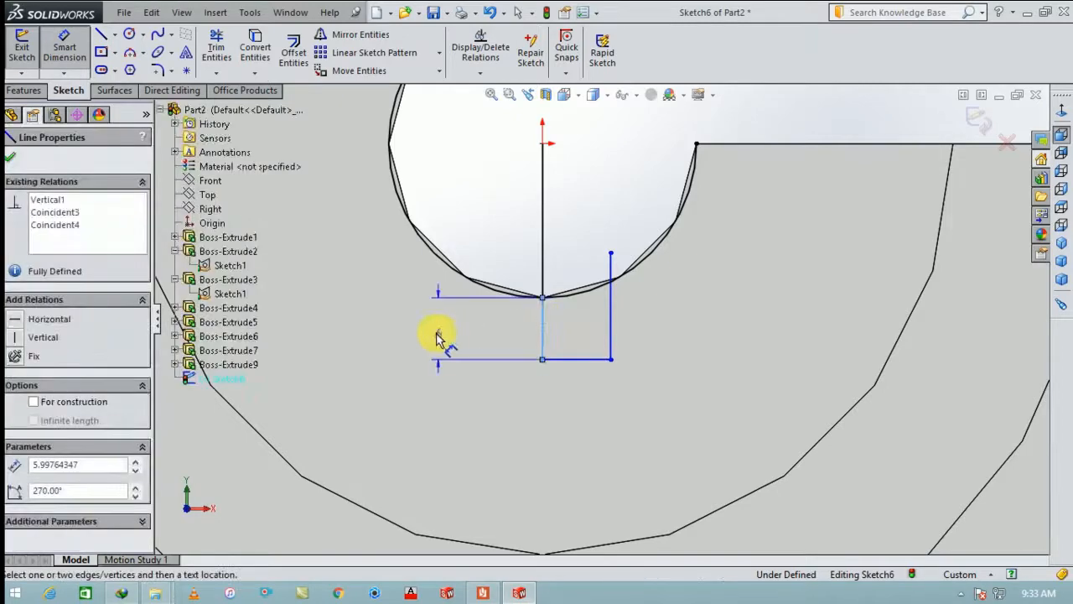
click(437, 333)
text(3)
key(Return)
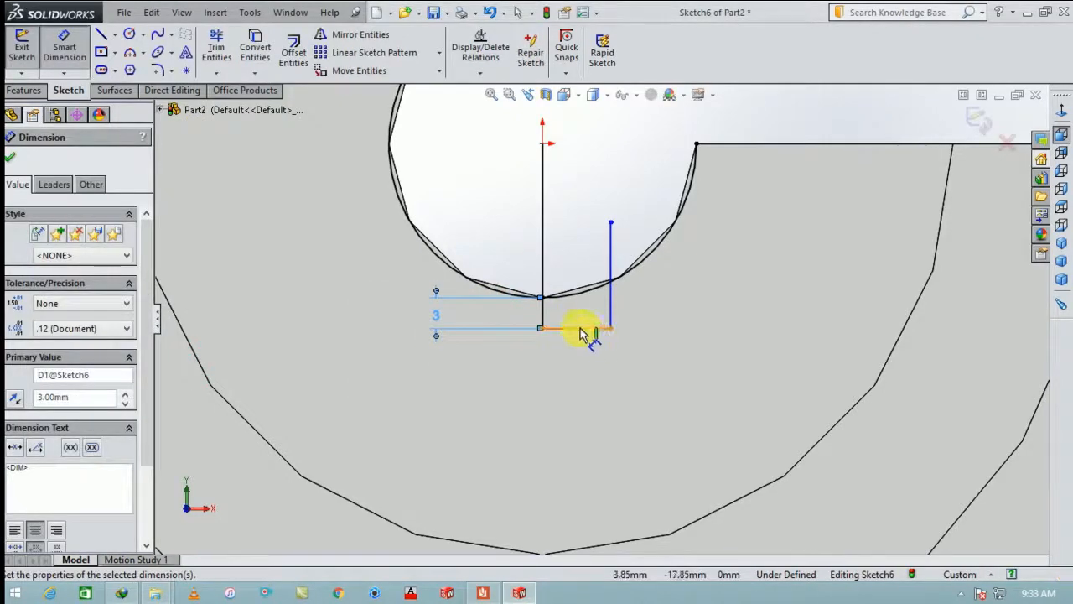
click(585, 332)
click(587, 395)
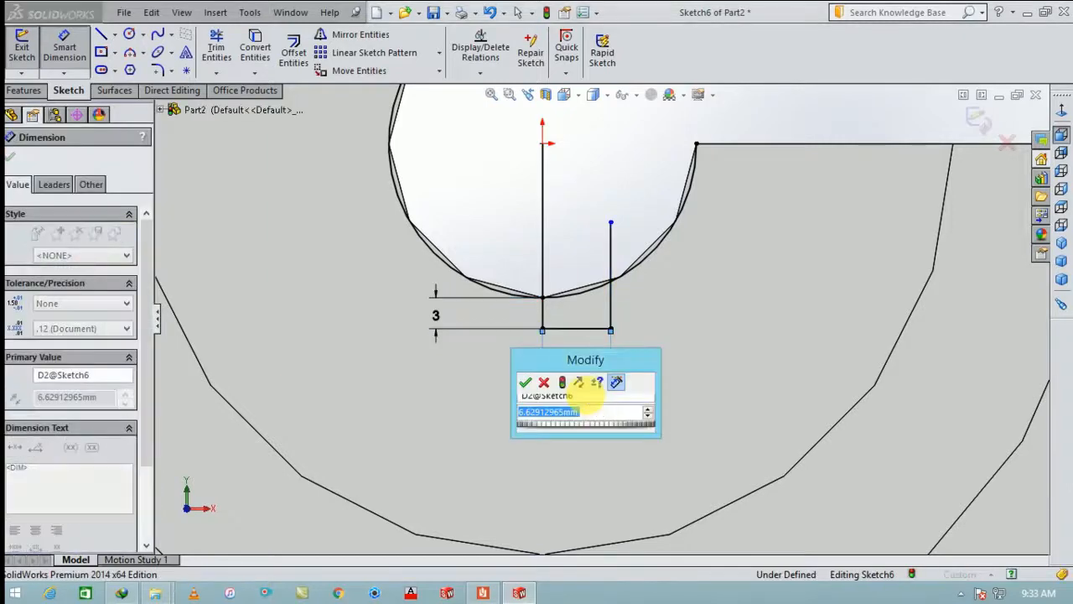
text(3)
key(Return)
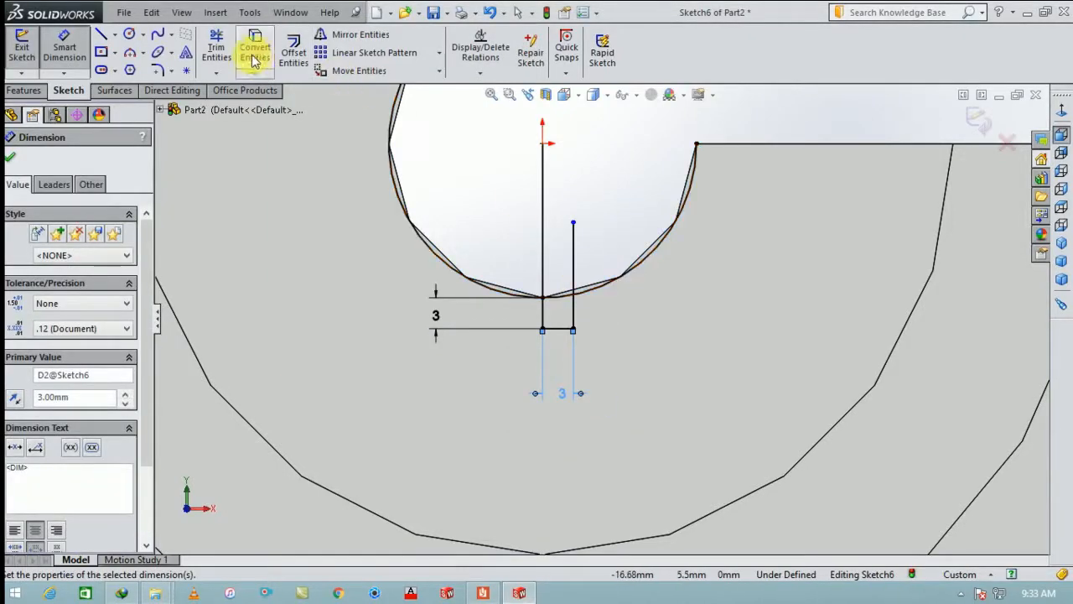
Trim the line portions inside the bore, and mirror the keyway's side and bottom lines about its vertical centre line
click(217, 48)
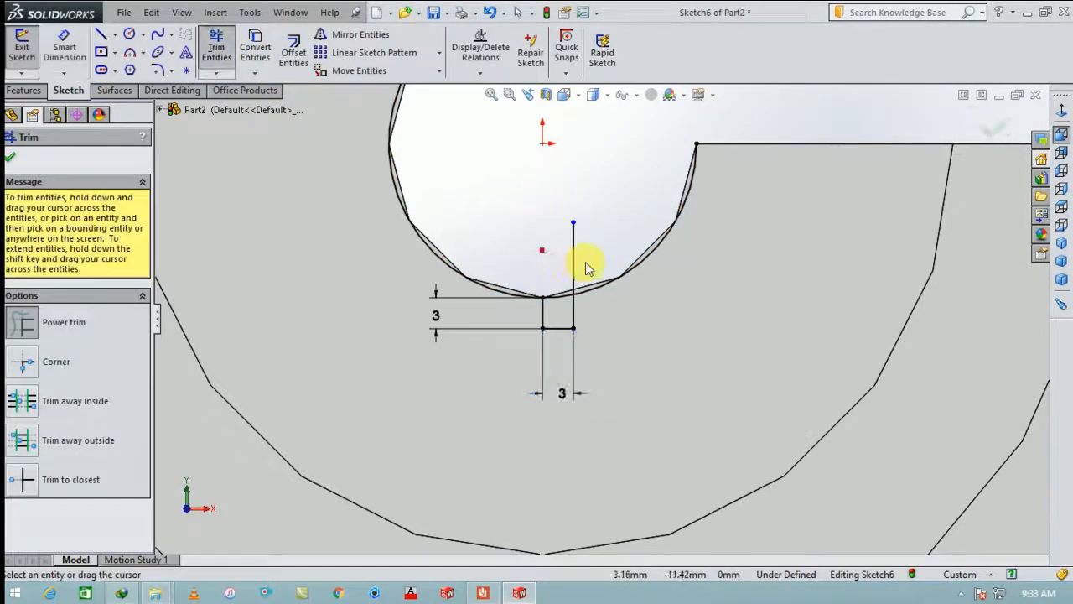
click(369, 36)
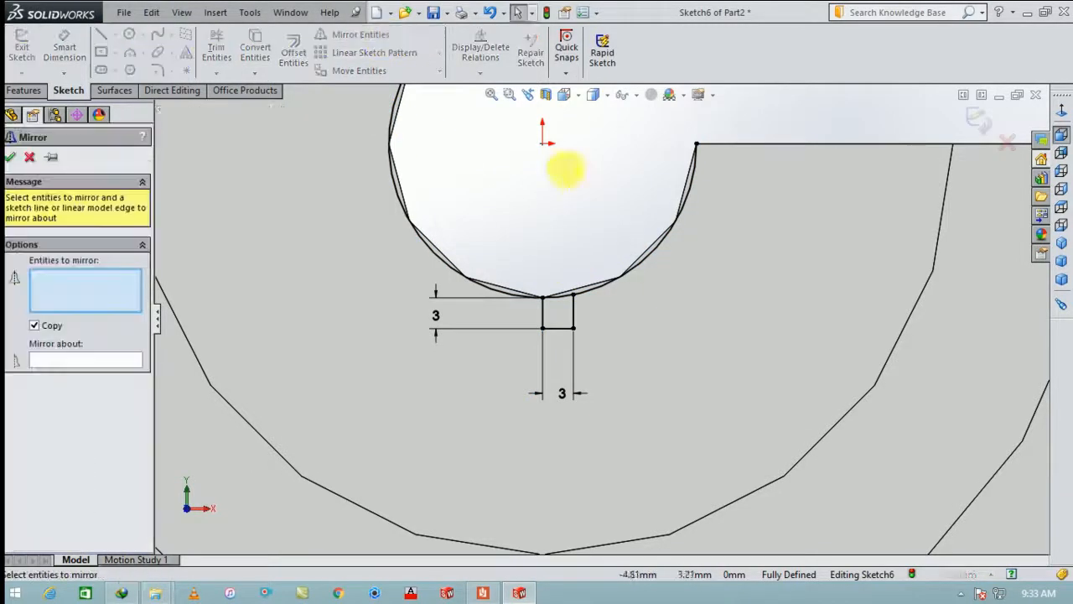
click(572, 312)
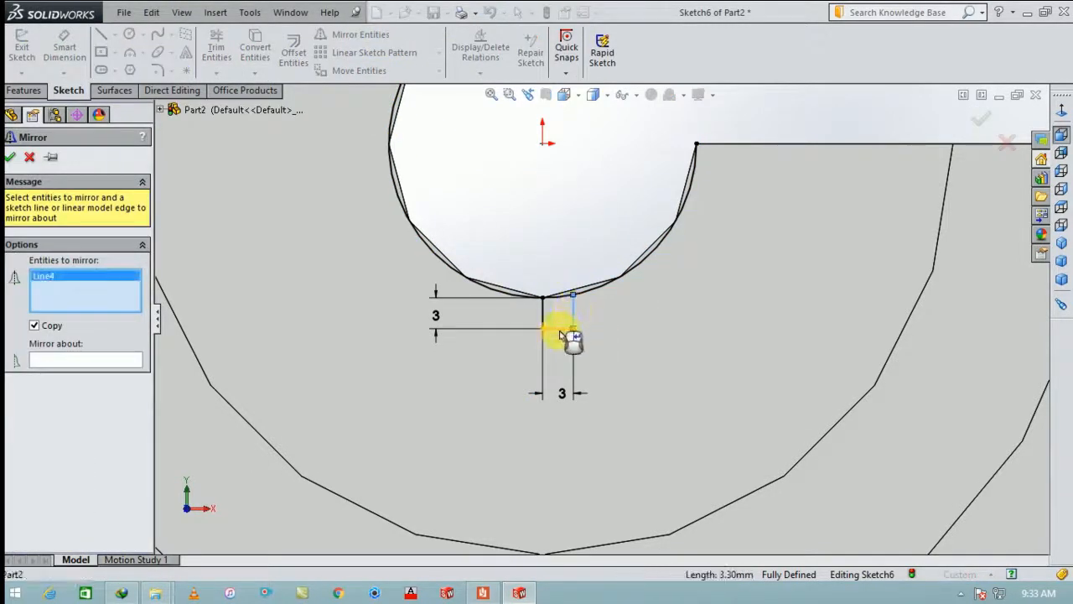
click(560, 332)
click(120, 359)
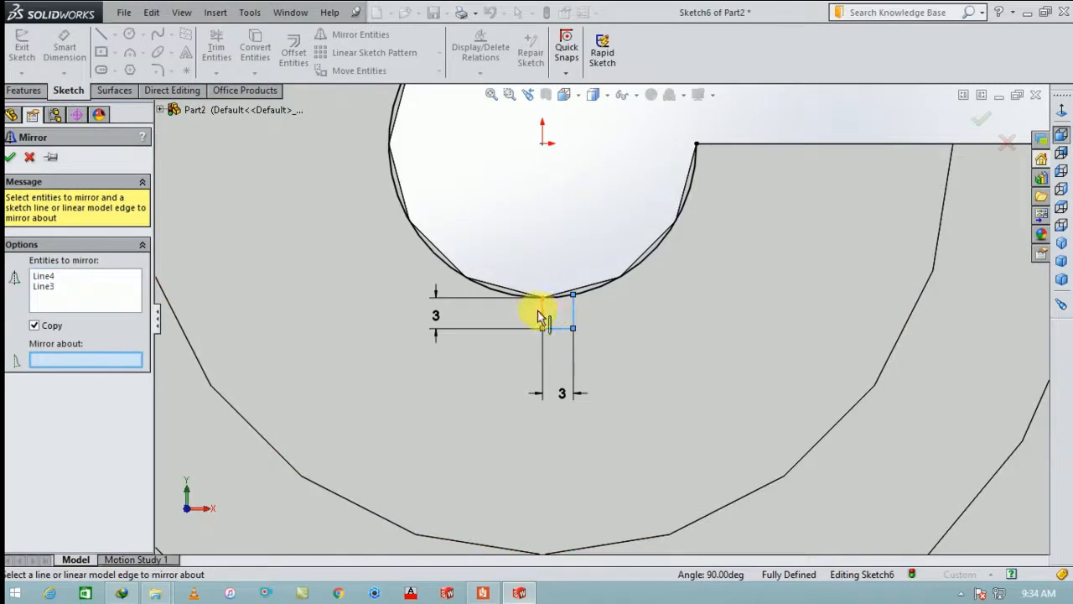
click(542, 315)
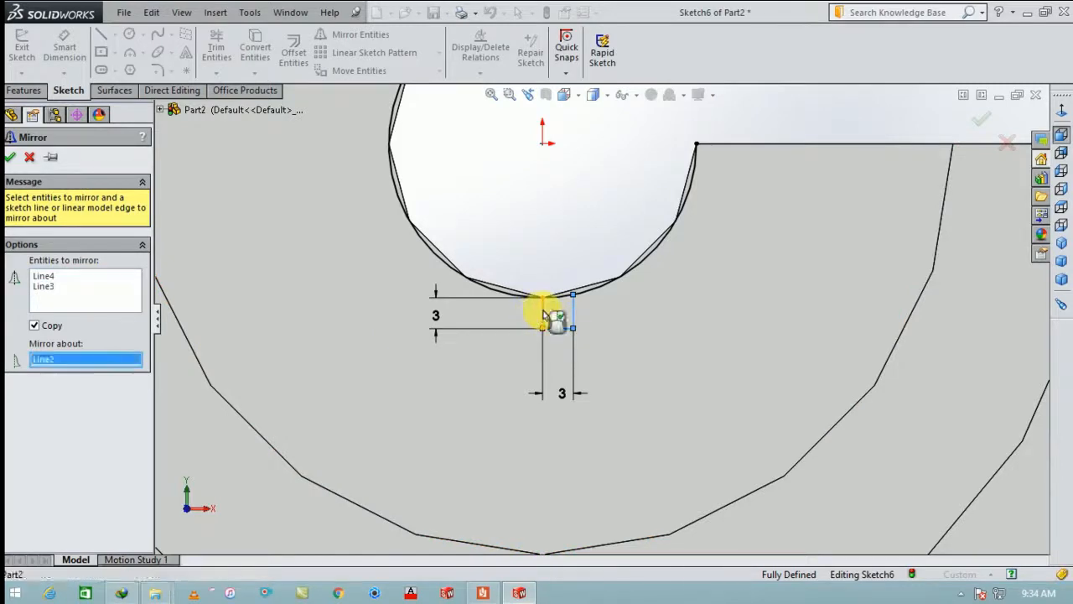
click(10, 156)
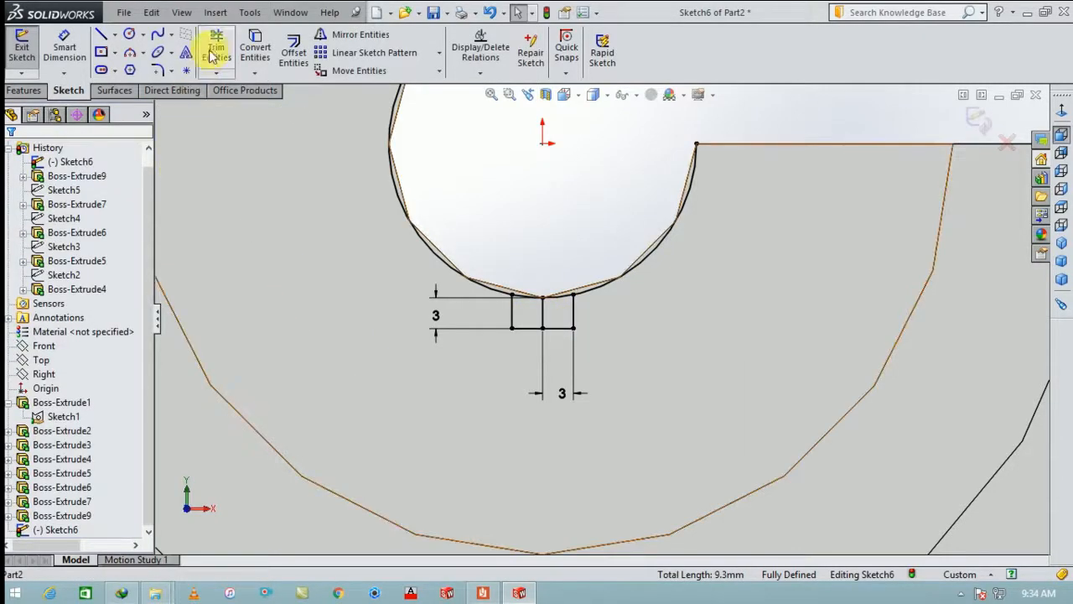
Trim the converted bore arc on both sides of the keyway, keeping only the part that closes the profile
click(216, 47)
drag(455, 192, 401, 235)
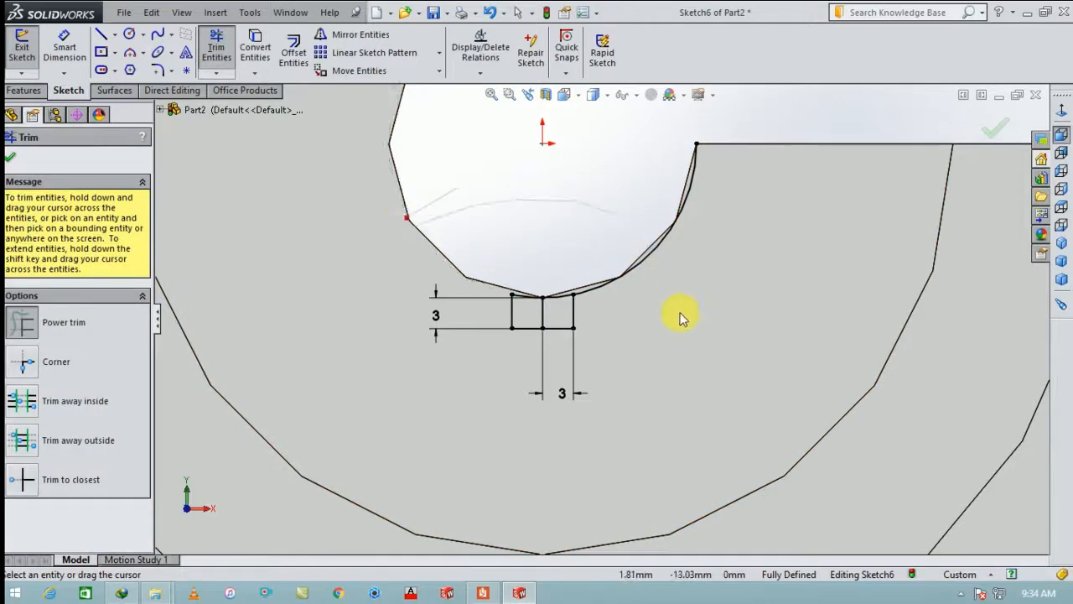
click(10, 157)
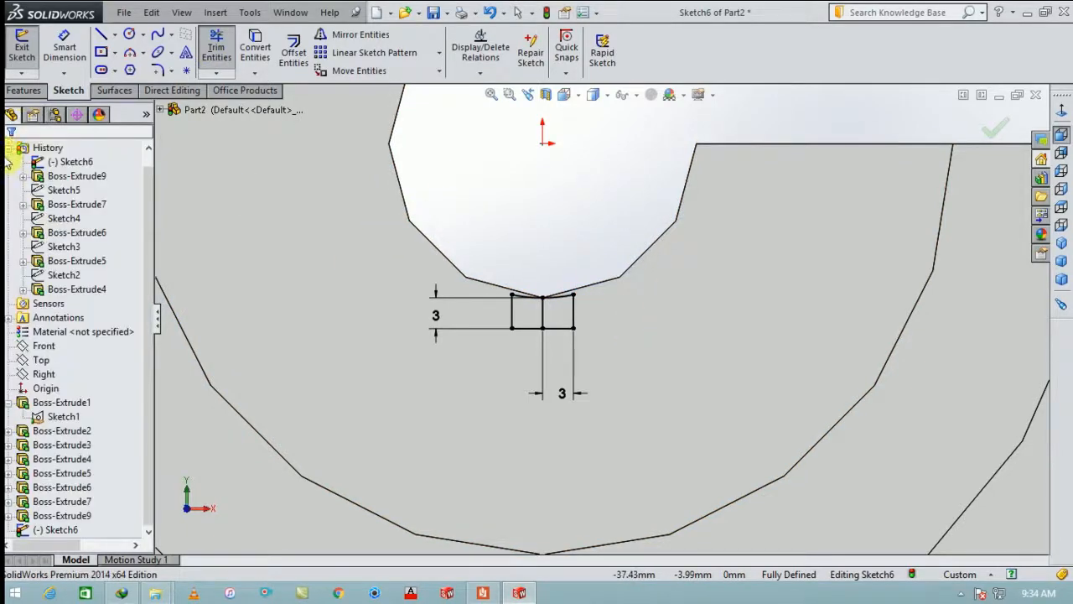
Cut both halves of the keyway profile along the bore with an extruded cut, using the Through All end condition
click(24, 89)
scroll(612, 314, up, 3)
scroll(663, 306, up, 3)
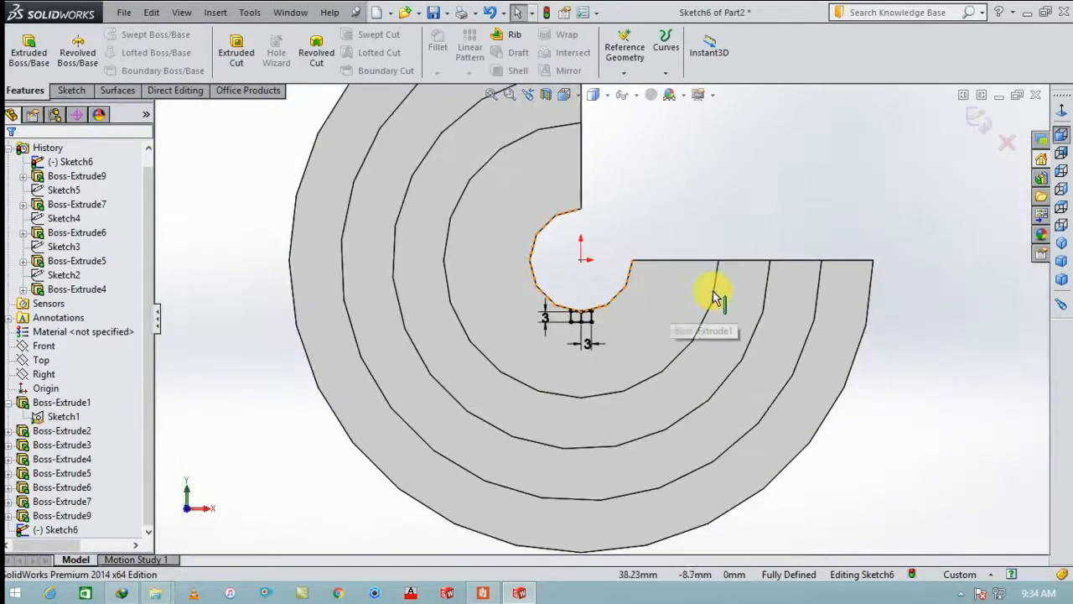
middle_drag(711, 294, 664, 360)
click(243, 61)
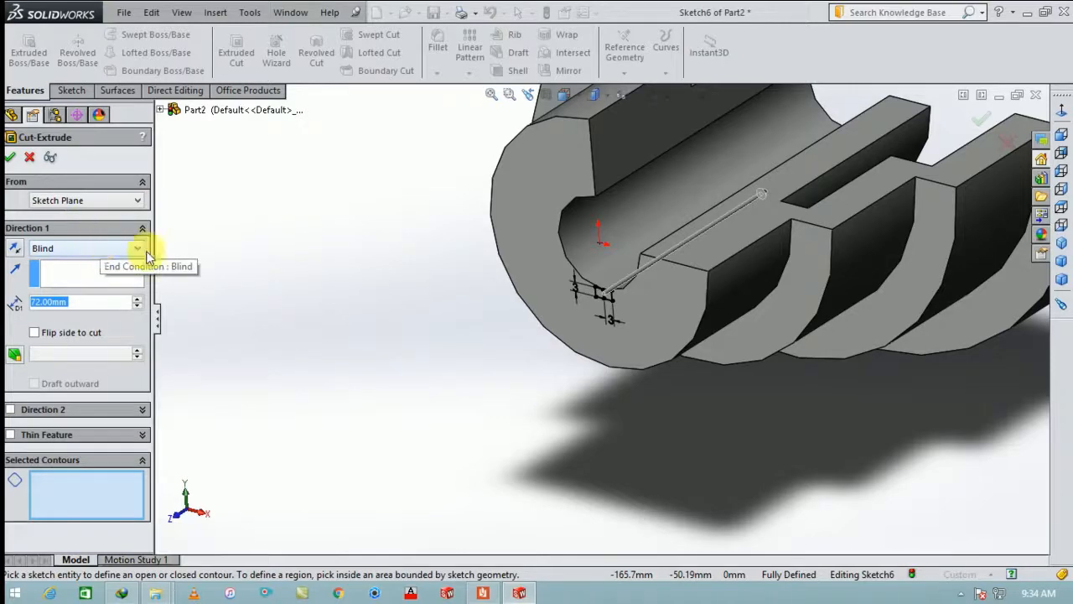
scroll(628, 311, down, 8)
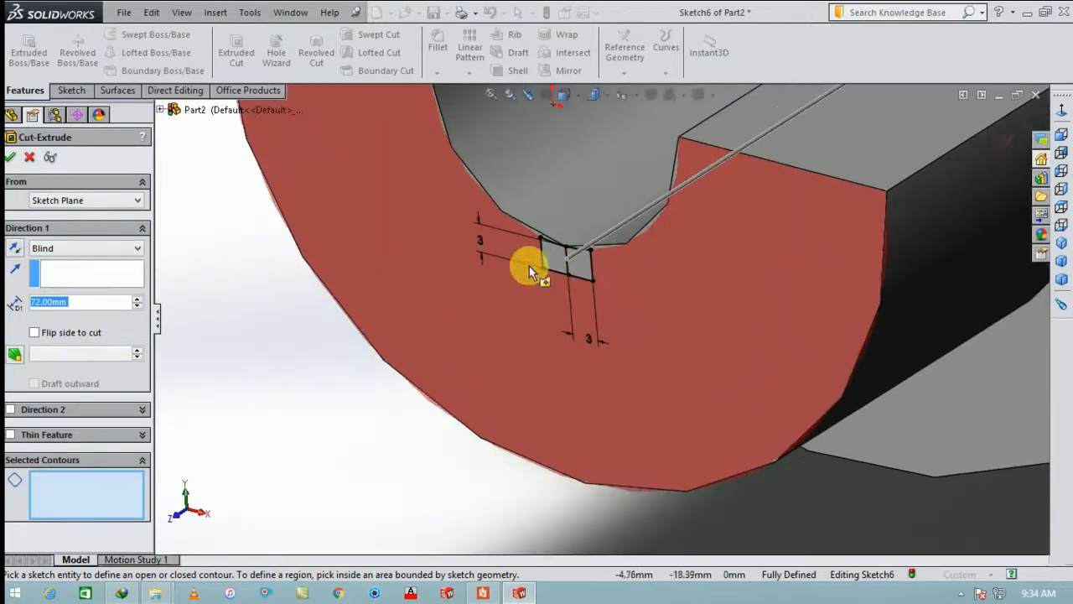
click(553, 266)
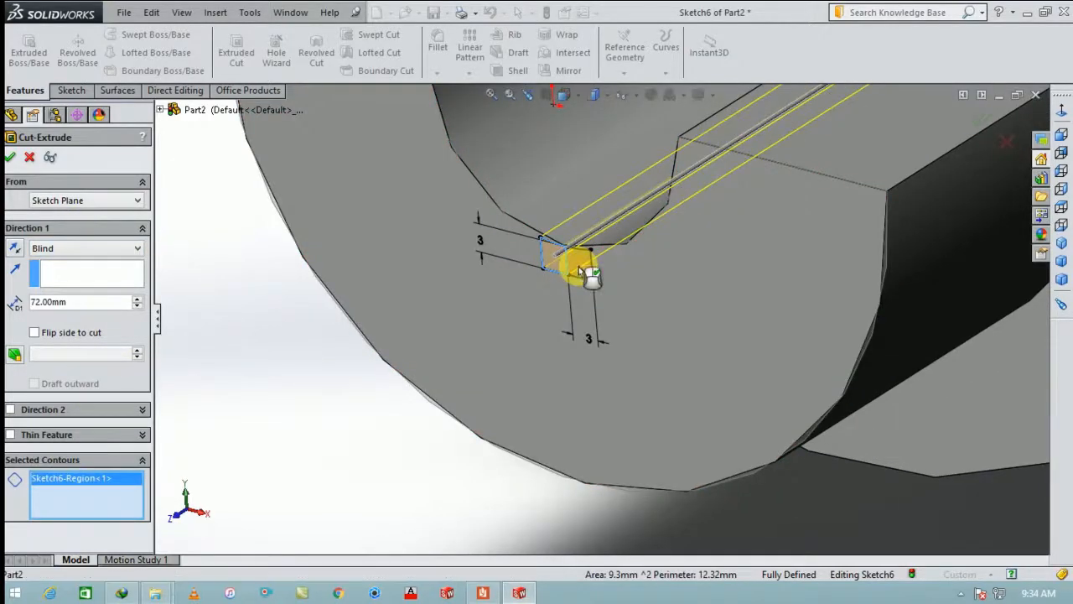
click(580, 266)
scroll(202, 352, up, 6)
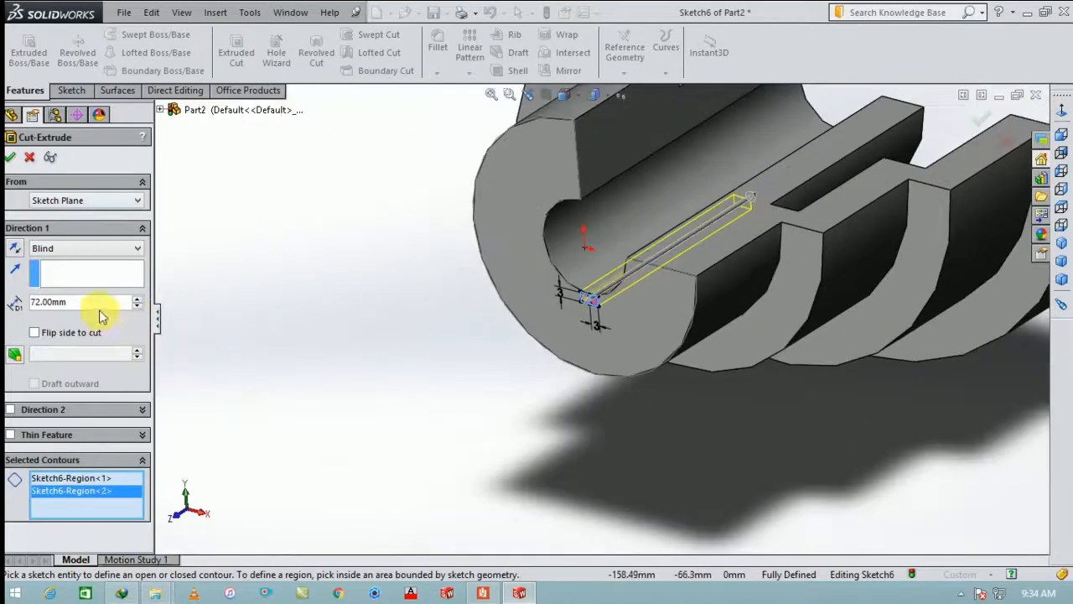
drag(94, 304, 22, 315)
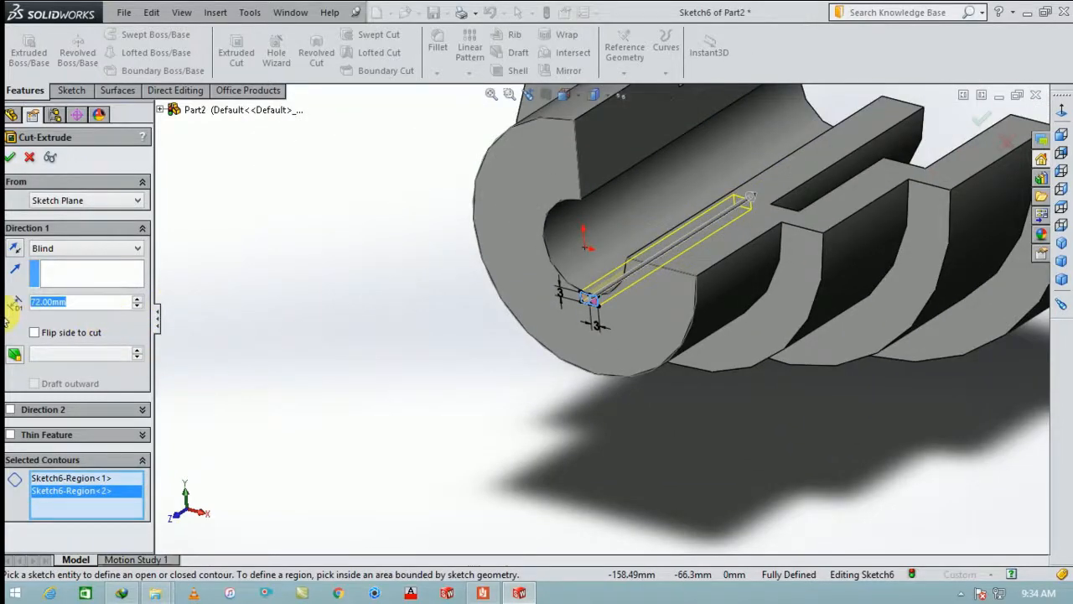
click(92, 249)
click(96, 272)
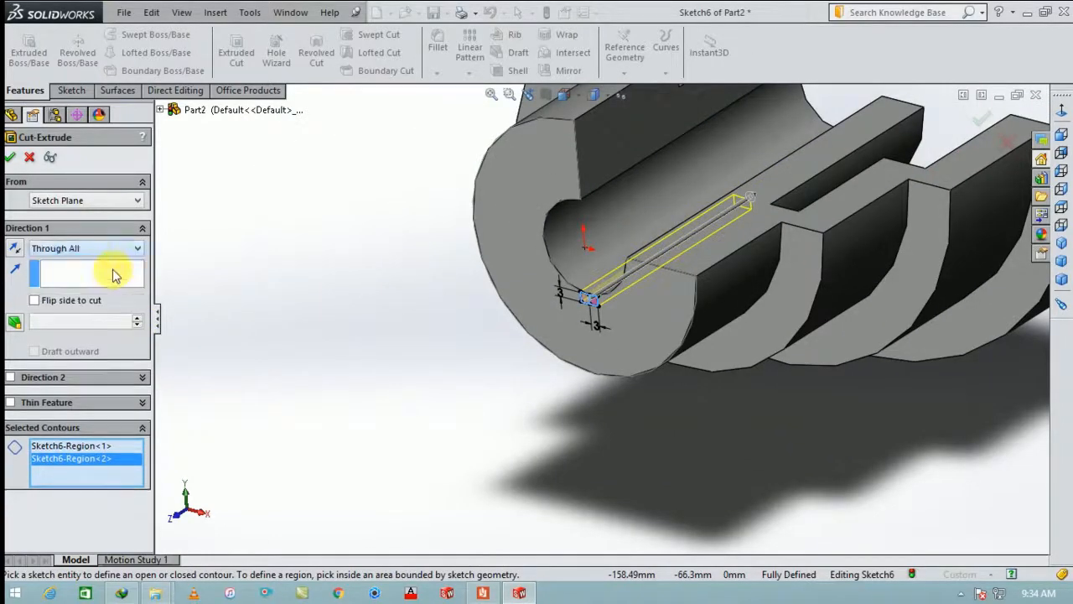
click(14, 159)
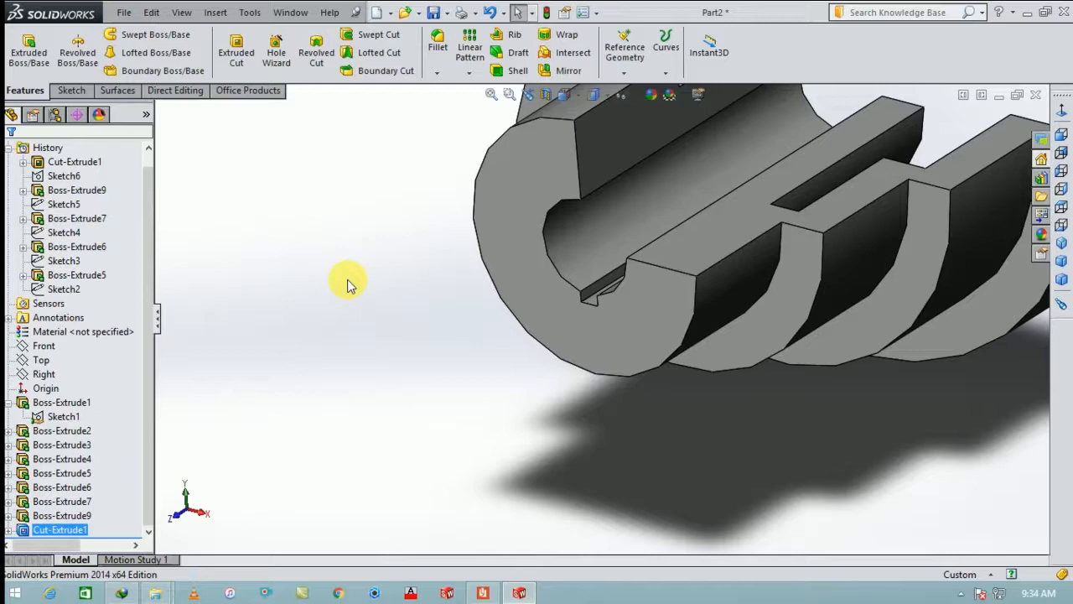
Start a constant-size fillet with a 0.5 mm radius on the inner corner edge between the smallest and second pulley steps
click(429, 273)
scroll(448, 416, up, 5)
middle_drag(641, 277, 680, 361)
scroll(730, 228, down, 5)
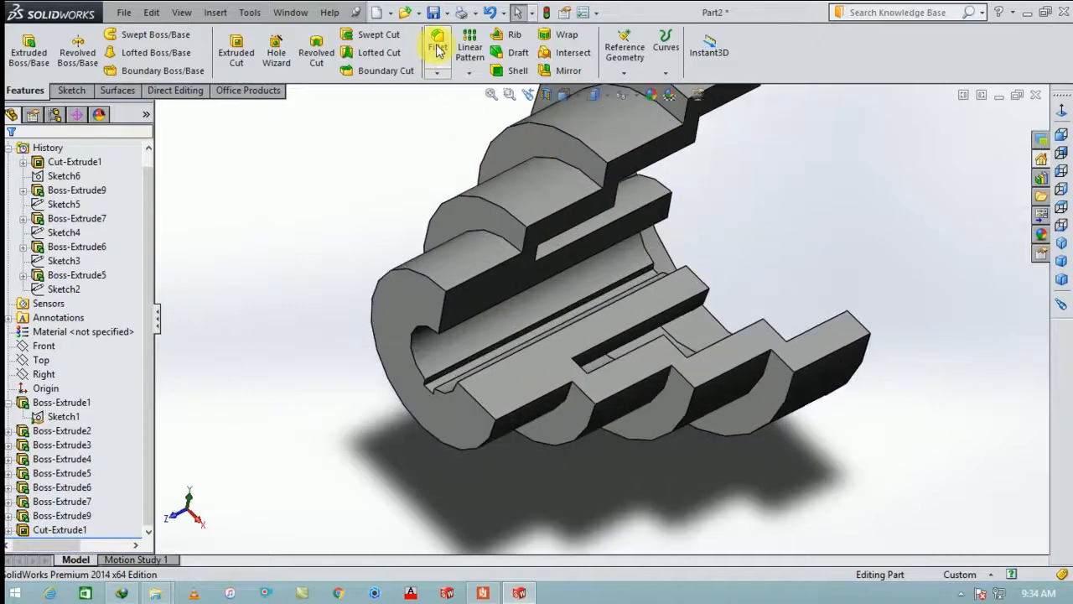
click(438, 51)
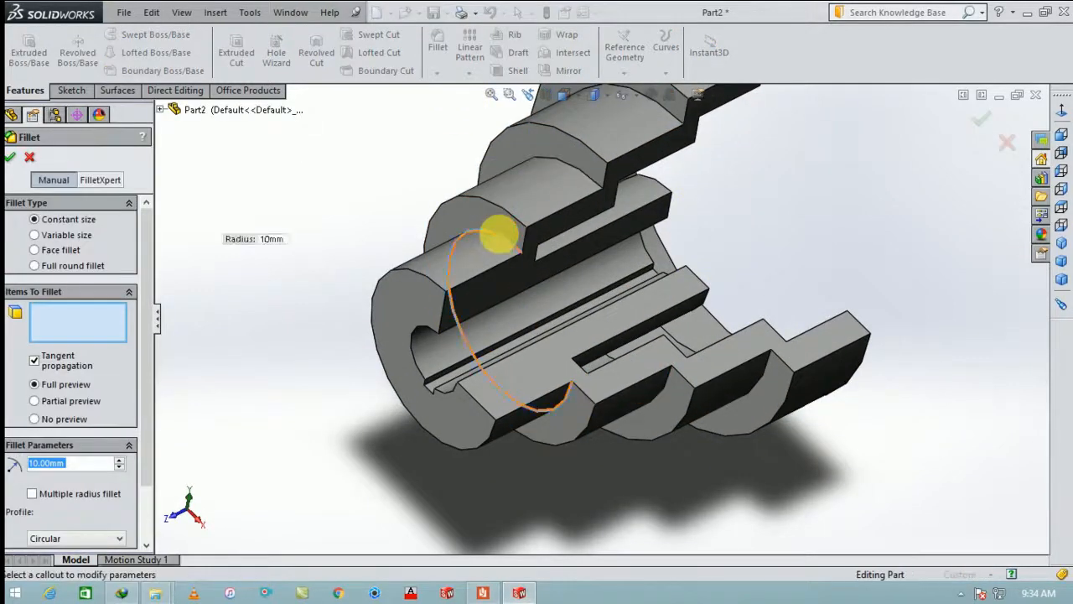
click(499, 236)
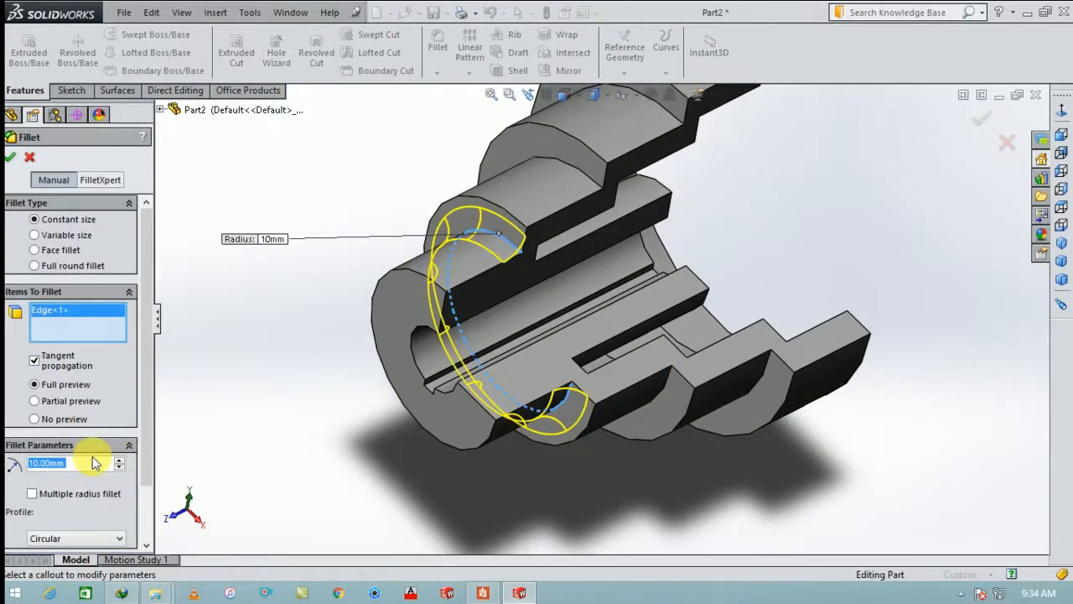
text(0.5)
key(Return)
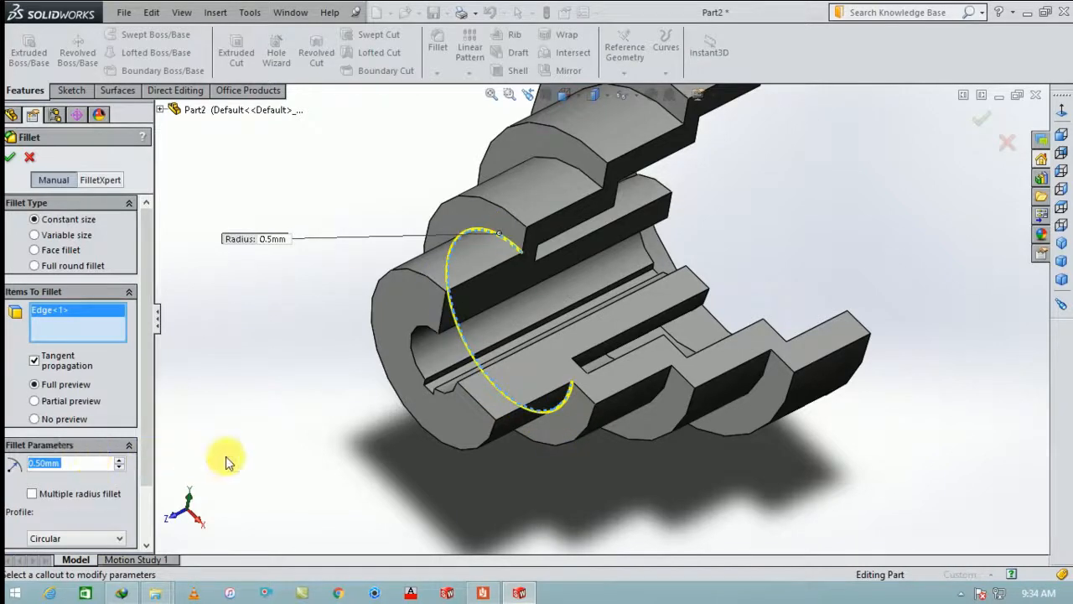
Add the smallest step's front rim and all edges connected to its start face to the fillet, and apply it
click(425, 272)
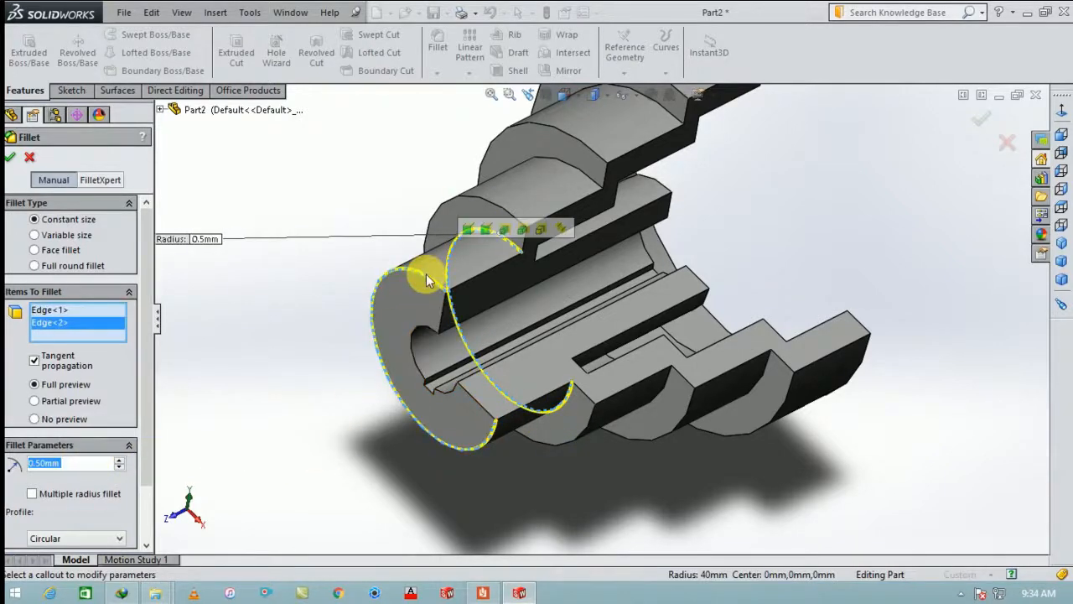
click(468, 231)
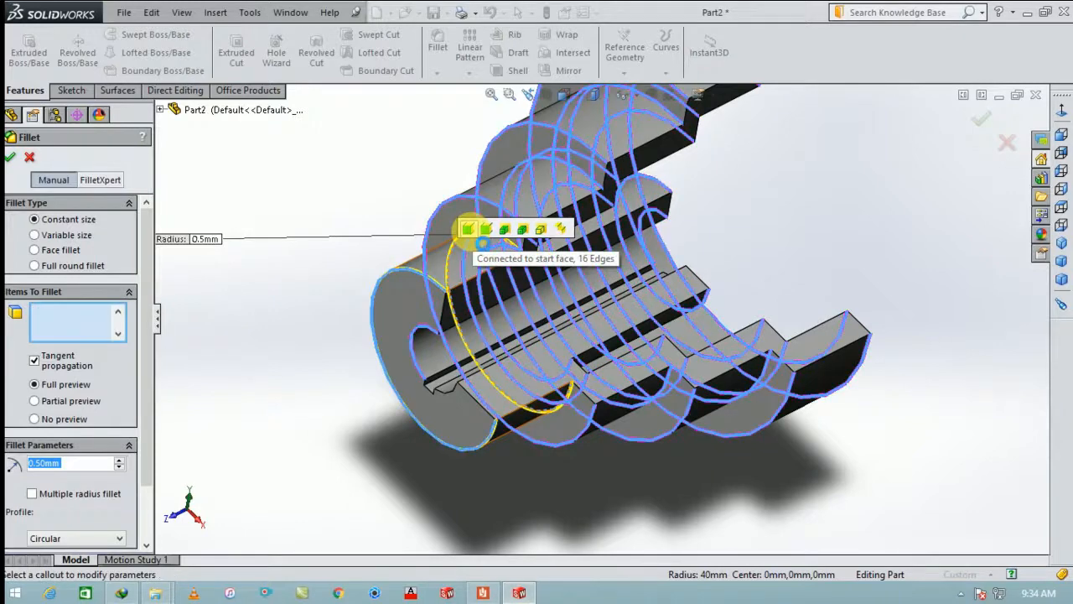
click(11, 158)
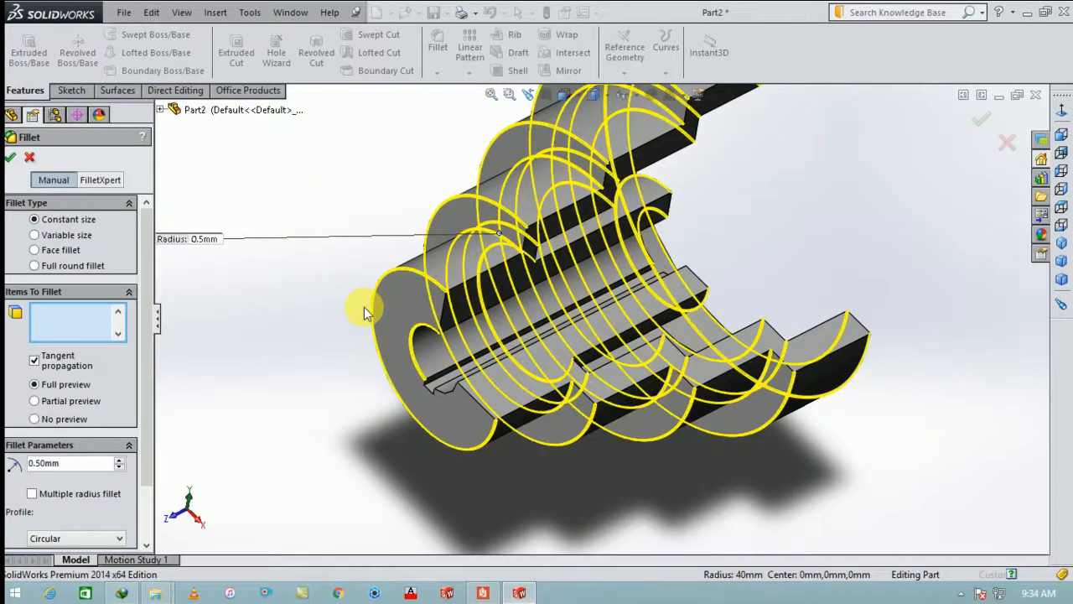
Set the model's display style to shaded without edges
middle_drag(599, 376, 628, 276)
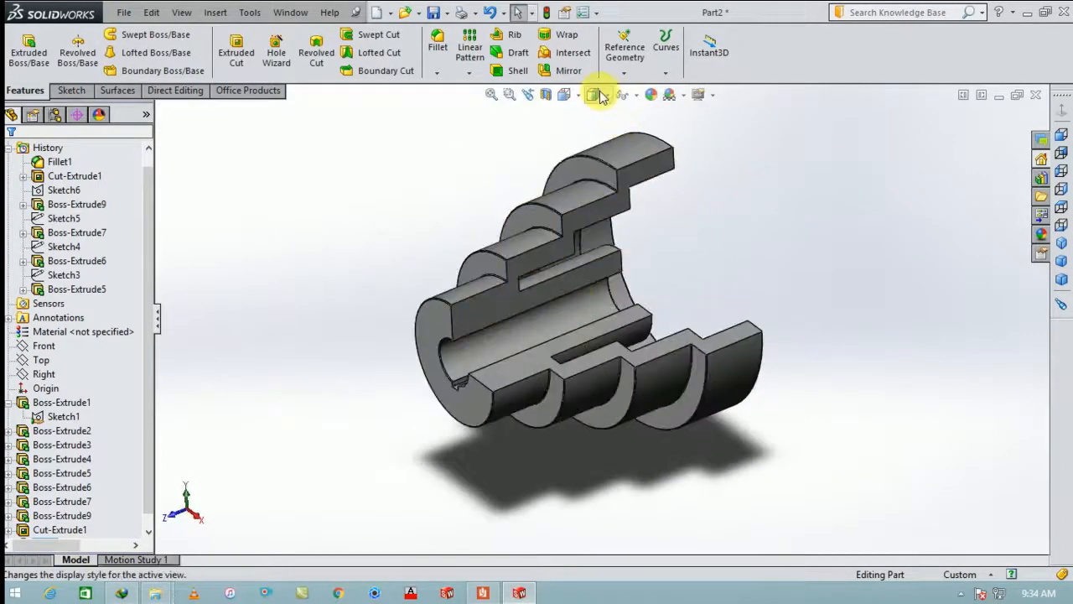
click(608, 94)
click(603, 134)
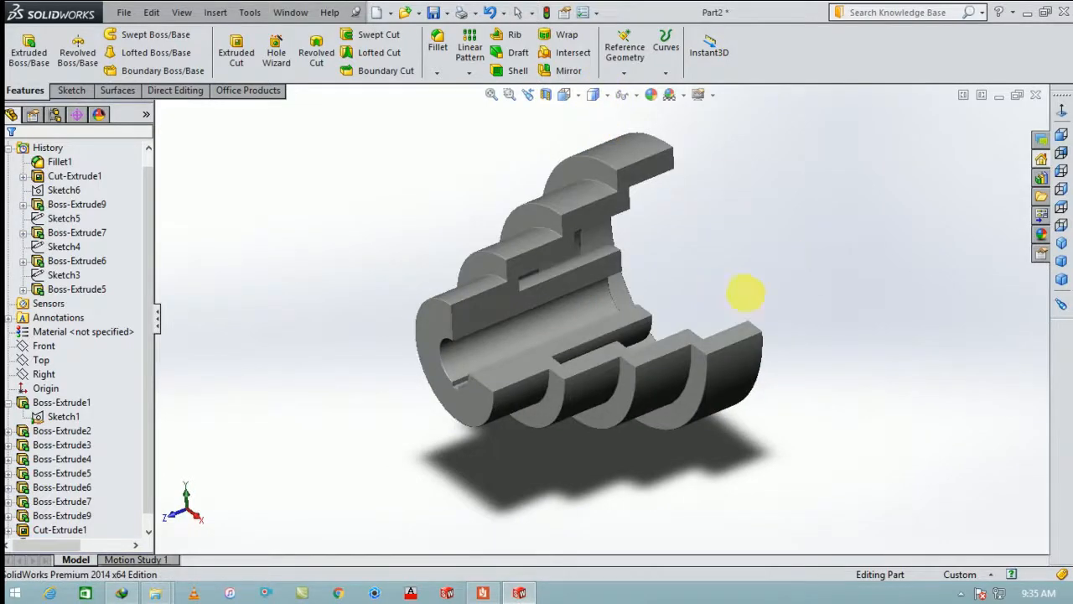
Apply the brushed steel appearance from the Metal > Steel library to the whole pulley
middle_drag(746, 292, 620, 349)
middle_drag(711, 325, 718, 364)
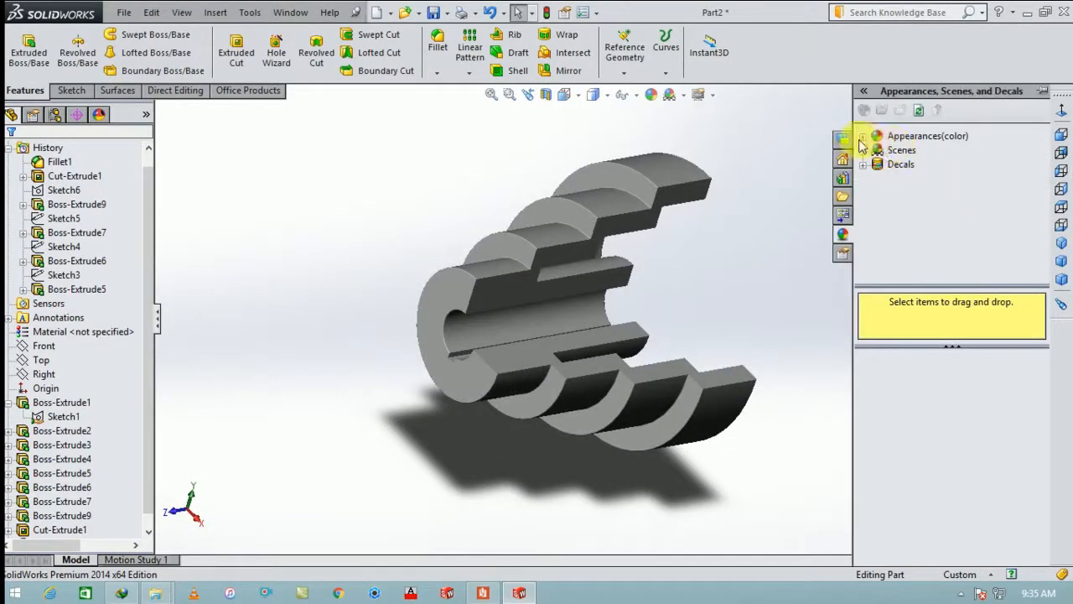
click(873, 136)
click(914, 164)
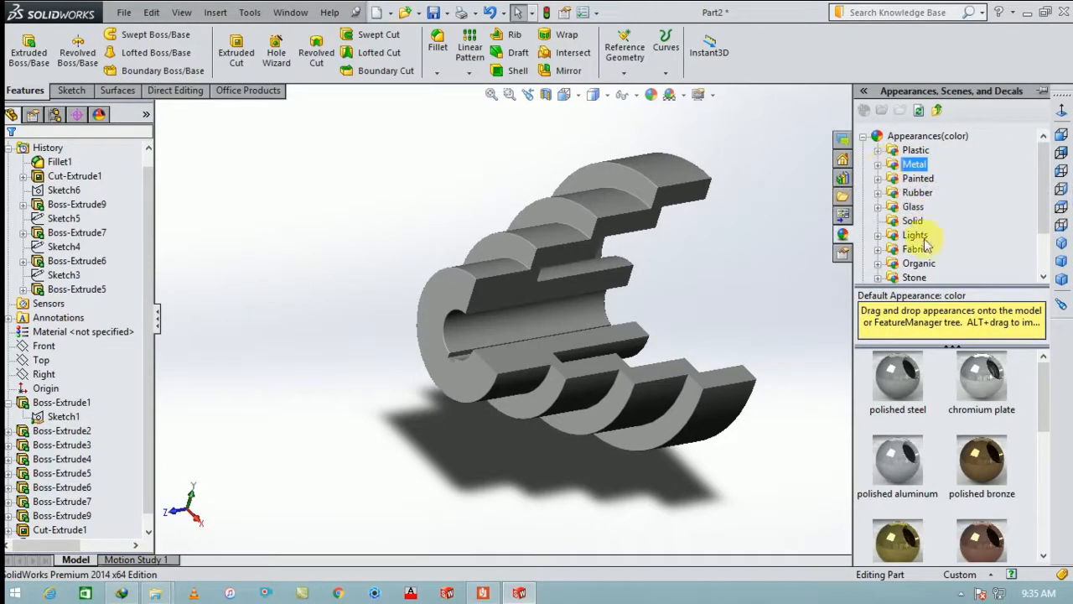
click(879, 166)
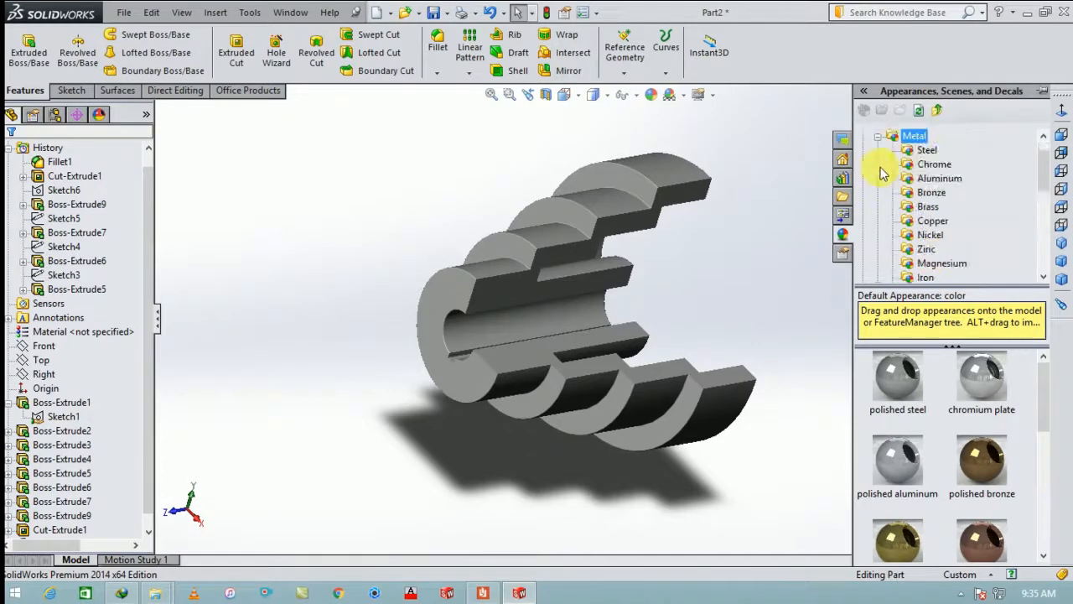
click(929, 152)
double_click(982, 377)
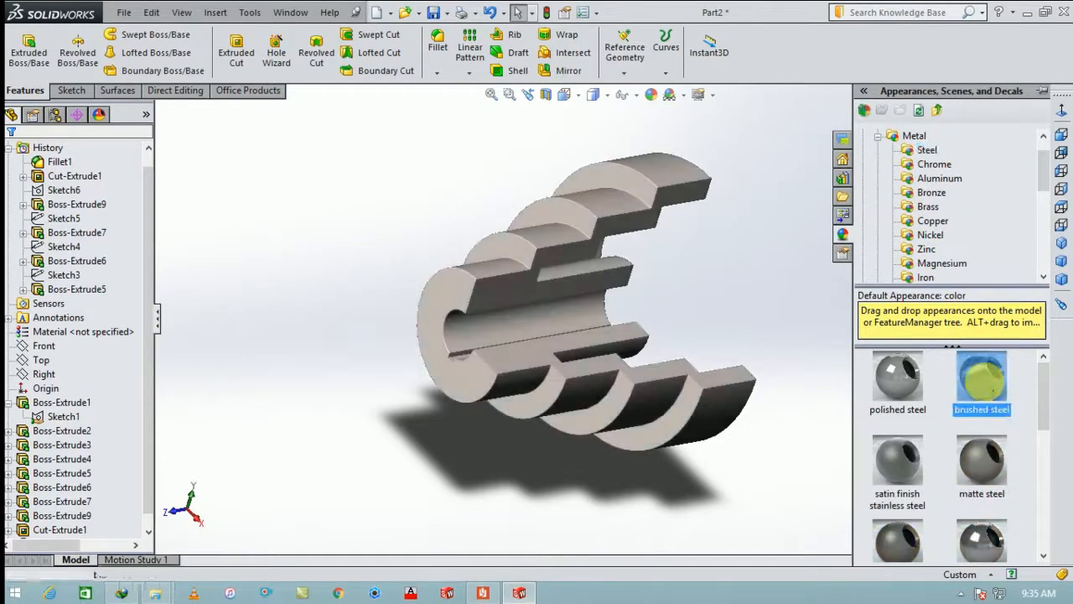
Inspect the pulley's interior with a temporary section on the Right plane, offset 8 mm
middle_drag(767, 276, 783, 343)
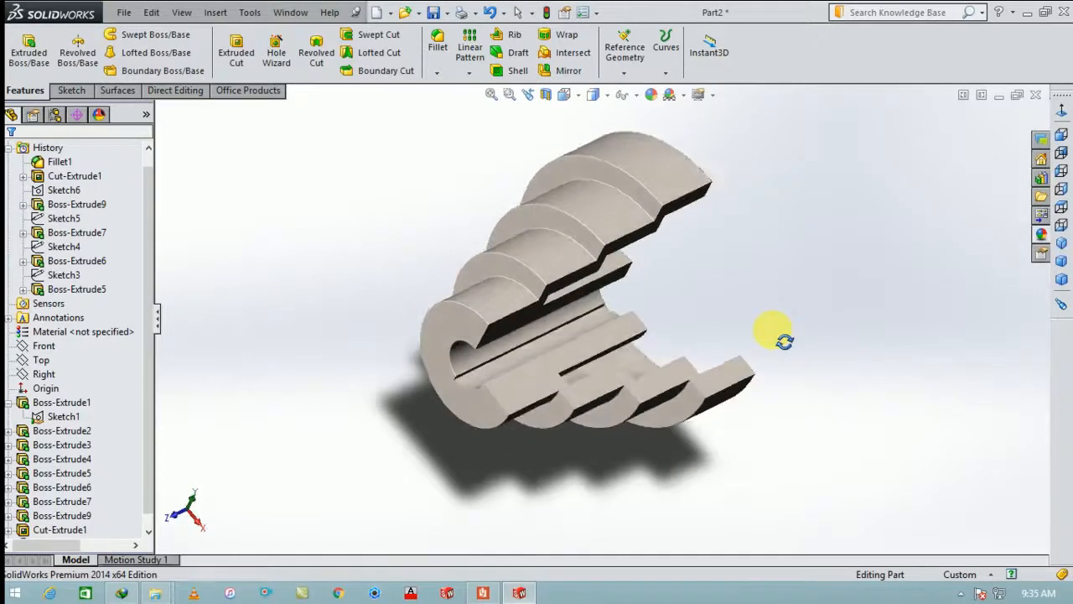
middle_drag(582, 267, 611, 144)
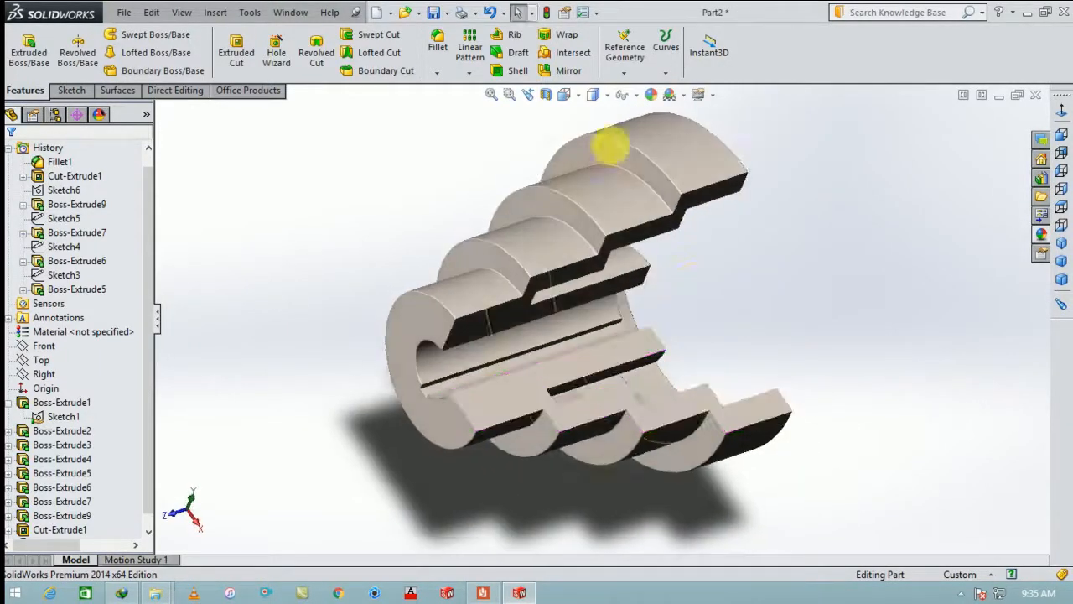
click(547, 94)
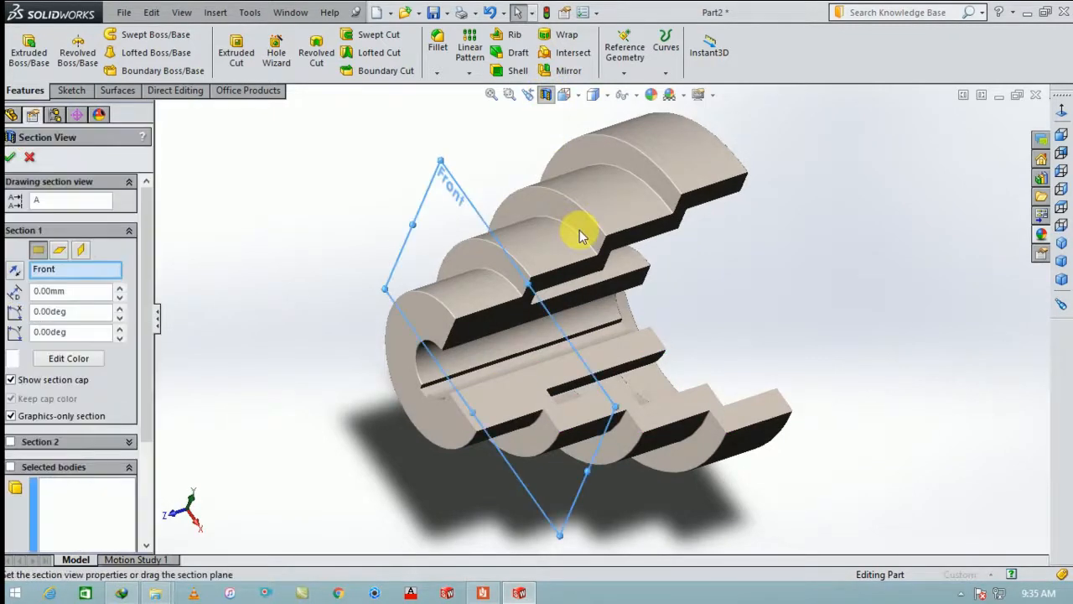
click(80, 251)
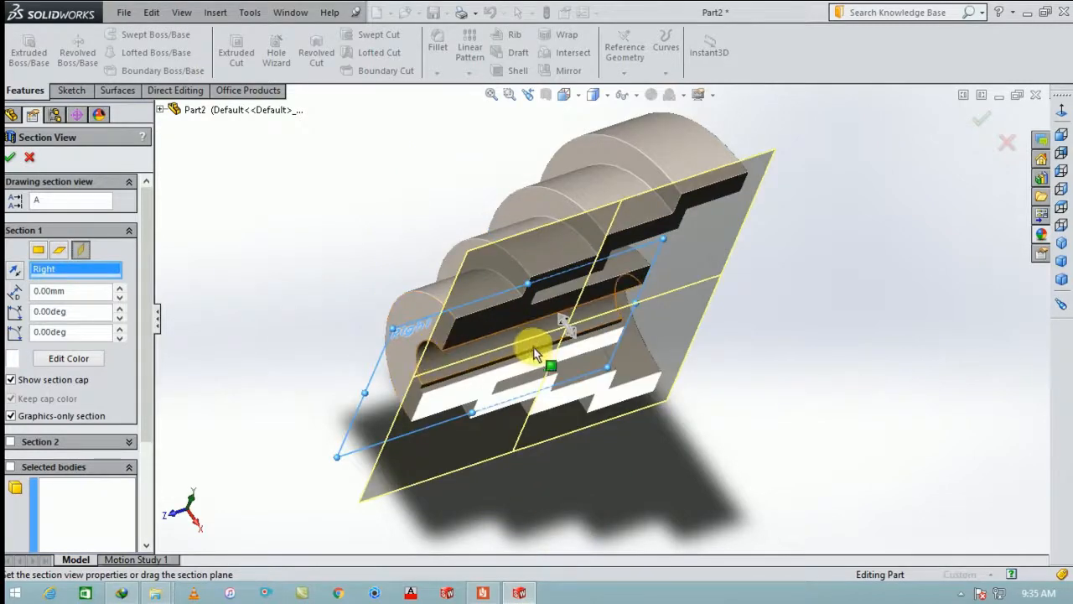
mouse_move(567, 345)
mouse_down()
mouse_move(574, 334)
mouse_move(602, 362)
mouse_move(535, 287)
mouse_move(526, 291)
mouse_move(599, 365)
mouse_move(520, 256)
mouse_move(580, 342)
mouse_up()
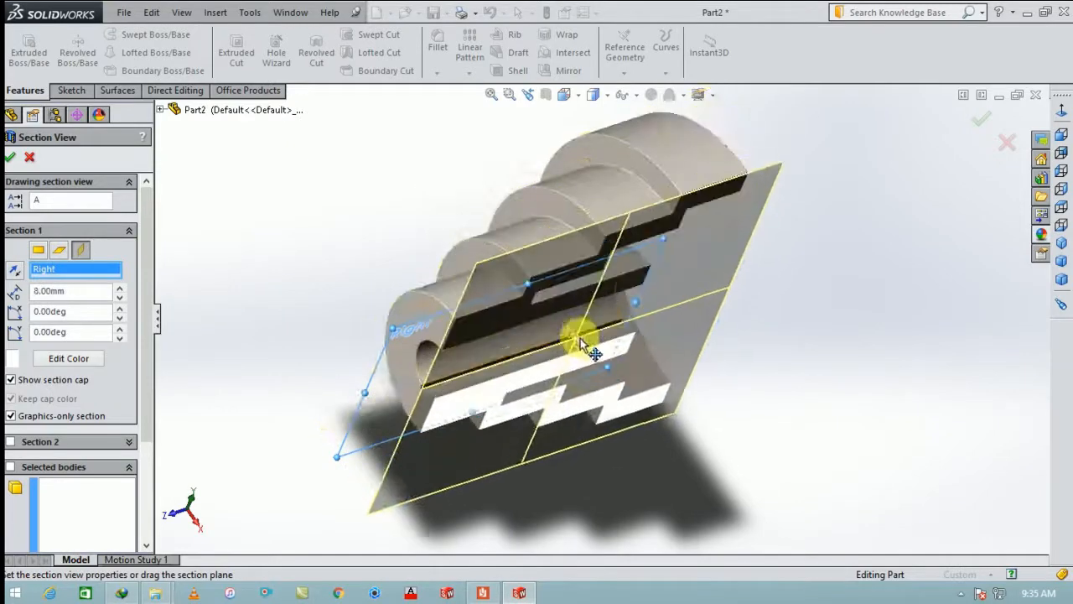
click(29, 159)
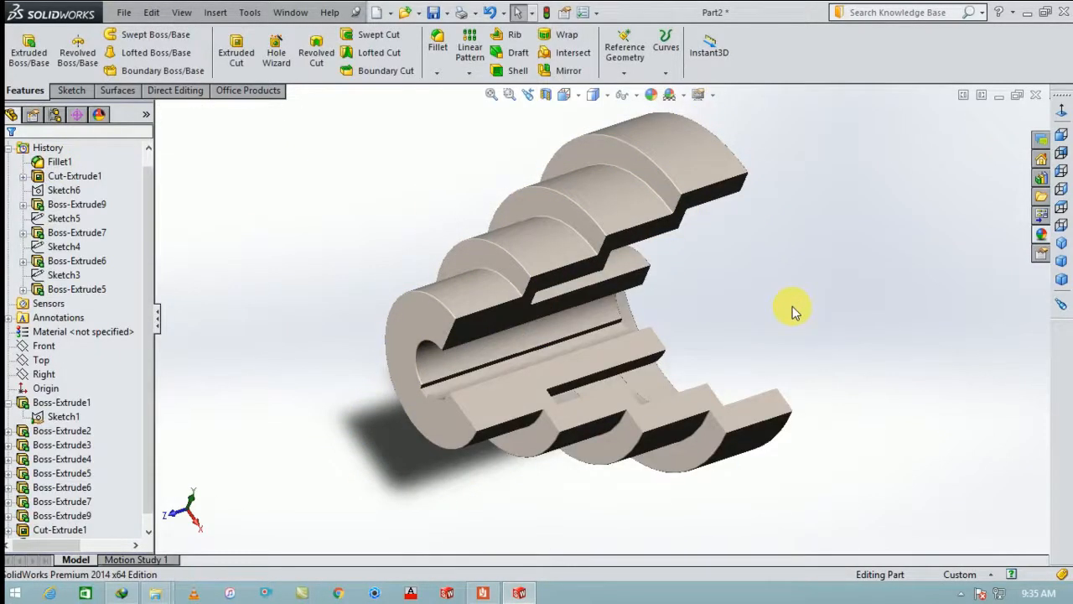